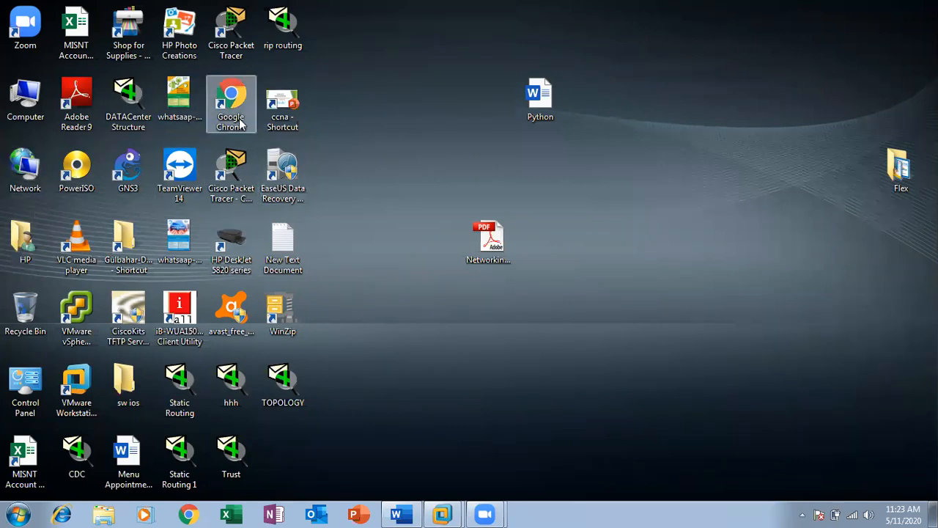
# Step: Launch Cisco Packet Tracer from its desktop shortcut and maximize the window
pyautogui.doubleClick(233, 170)
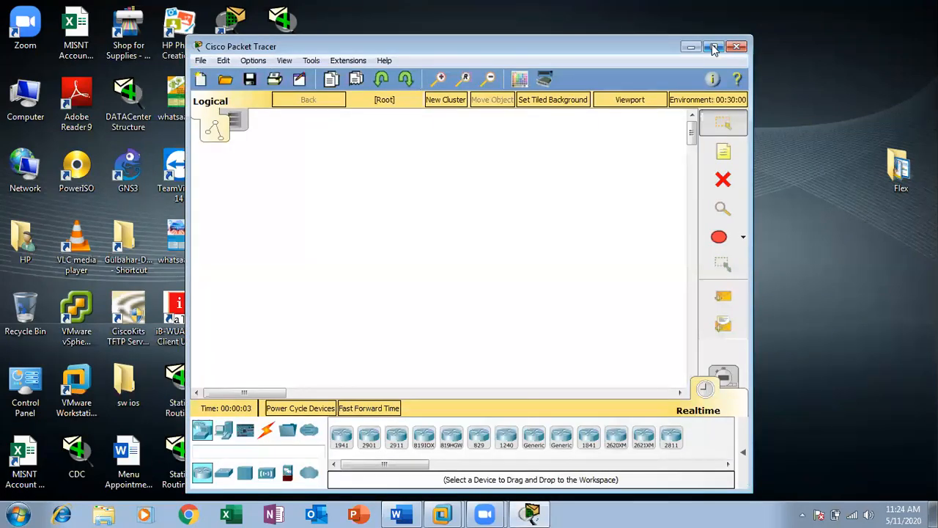
pyautogui.click(715, 47)
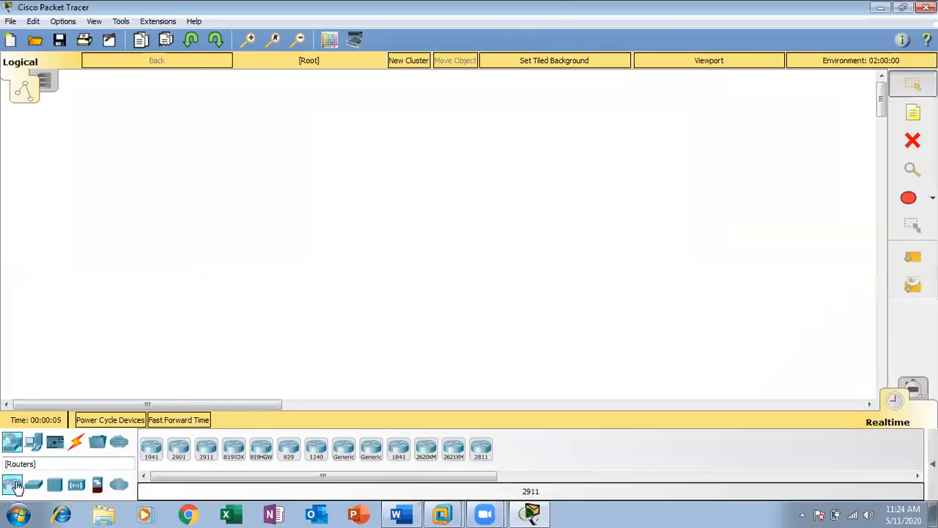
# Step: Place a server at the upper left and three generic PCs in a row below it
pyautogui.click(33, 442)
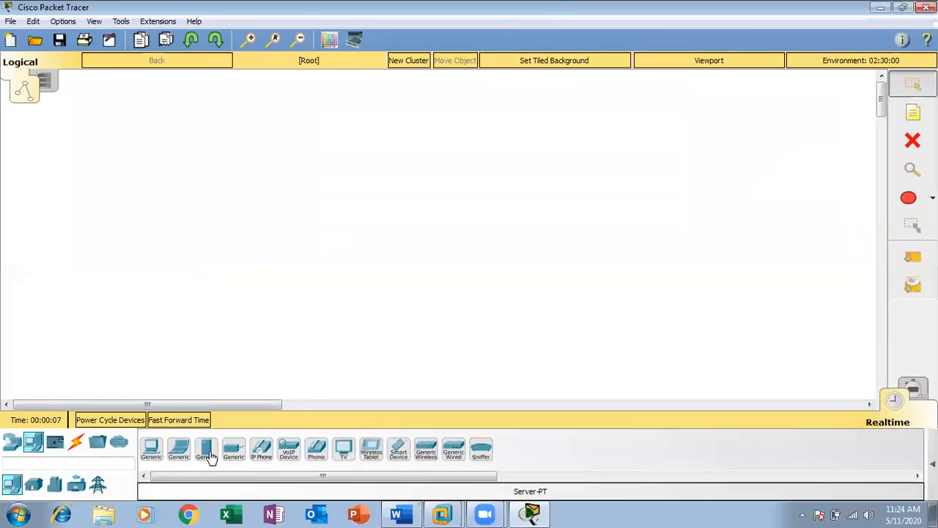
pyautogui.click(207, 452)
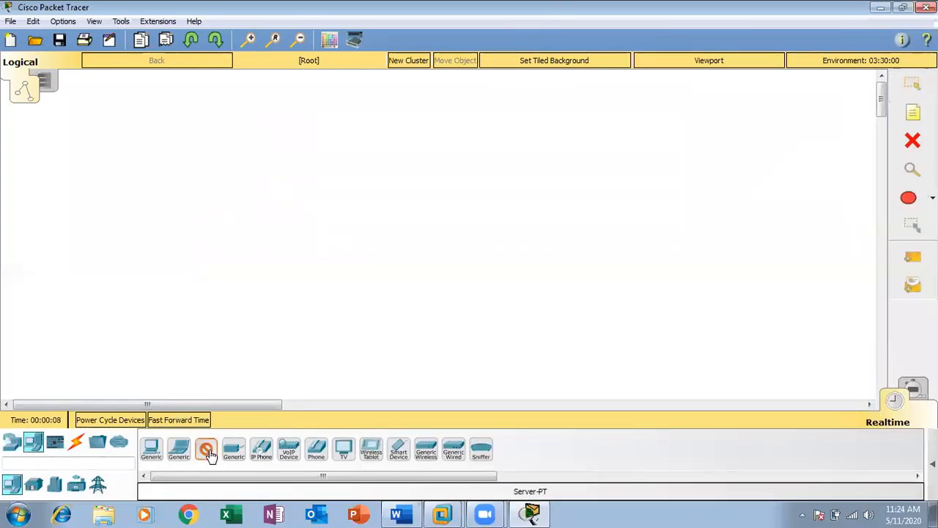
pyautogui.click(167, 124)
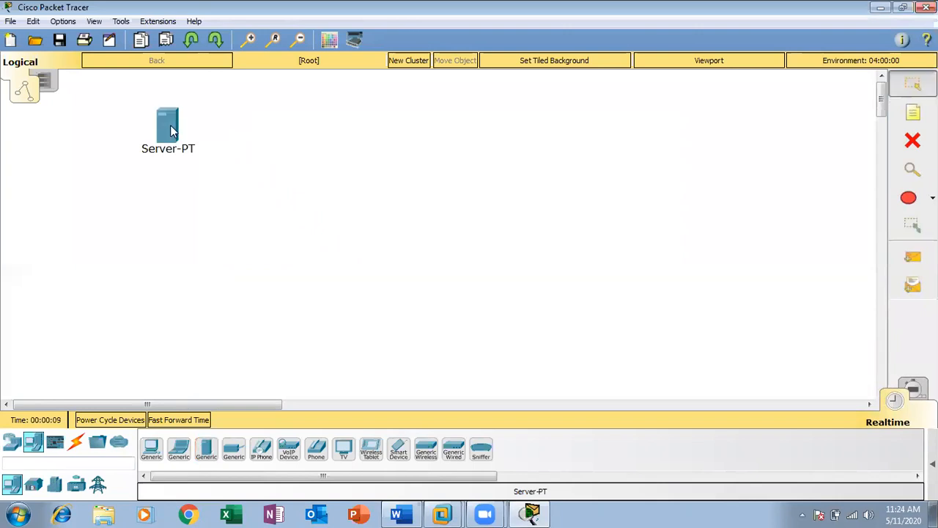
pyautogui.click(151, 450)
pyautogui.click(236, 290)
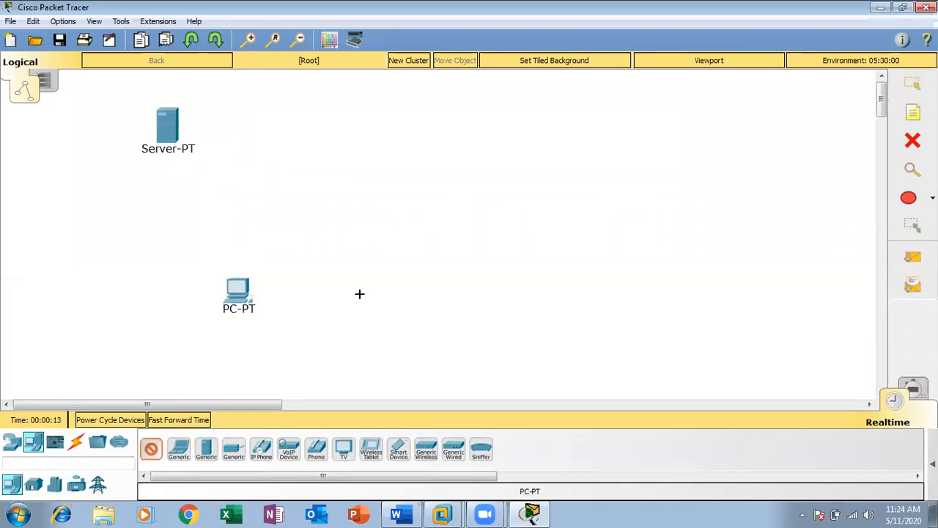
pyautogui.click(366, 295)
pyautogui.click(480, 294)
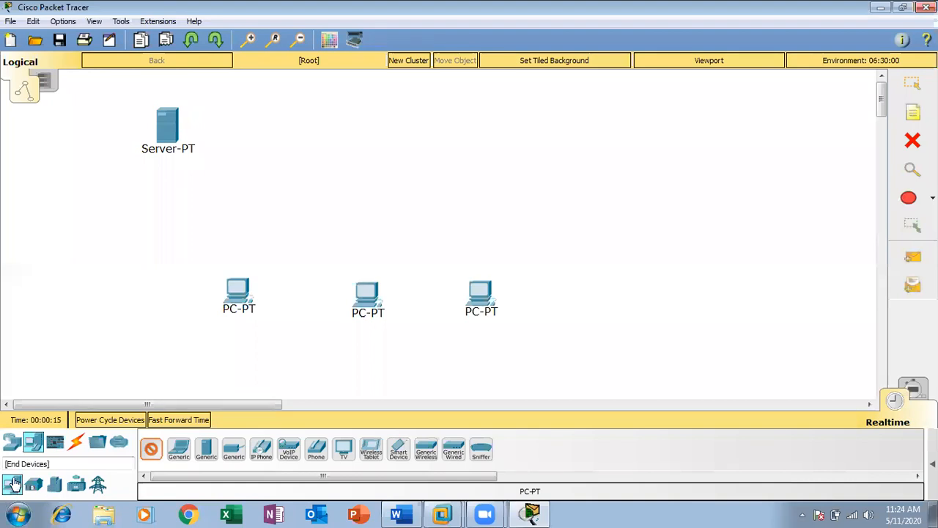
# Step: Add a 2960 switch at the top centre of the workspace
pyautogui.click(11, 442)
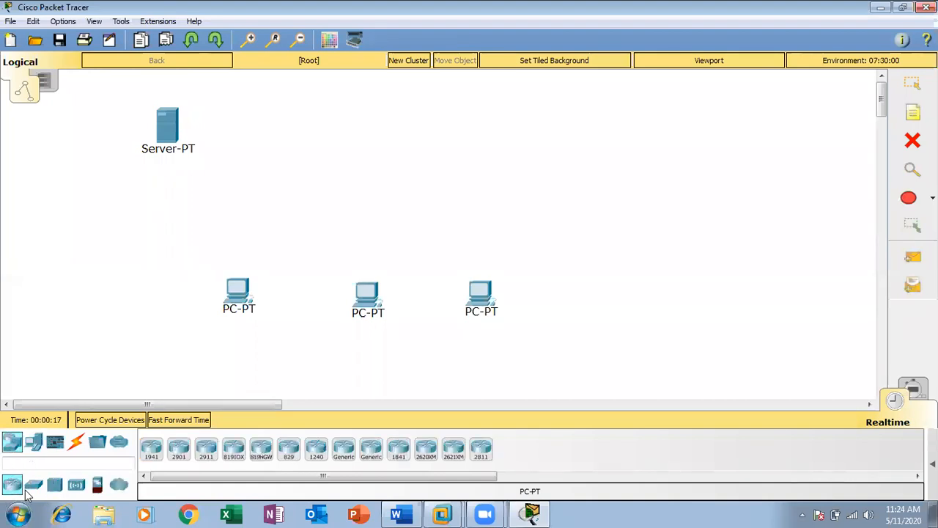
pyautogui.click(33, 485)
pyautogui.click(151, 449)
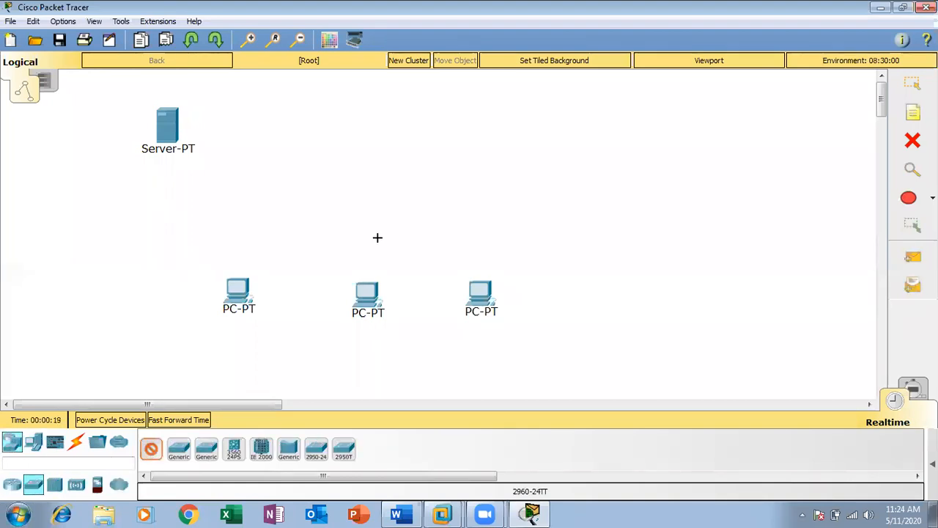
pyautogui.click(394, 136)
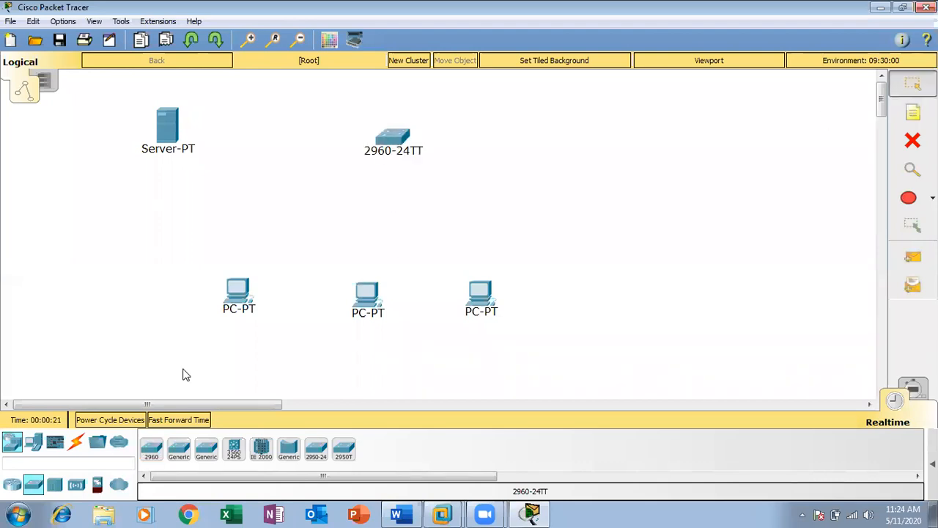
pyautogui.click(76, 443)
# Step: Cable the server and the first PC to the switch with copper straight-through links on FastEthernet0
pyautogui.click(204, 453)
pyautogui.click(168, 126)
pyautogui.click(211, 125)
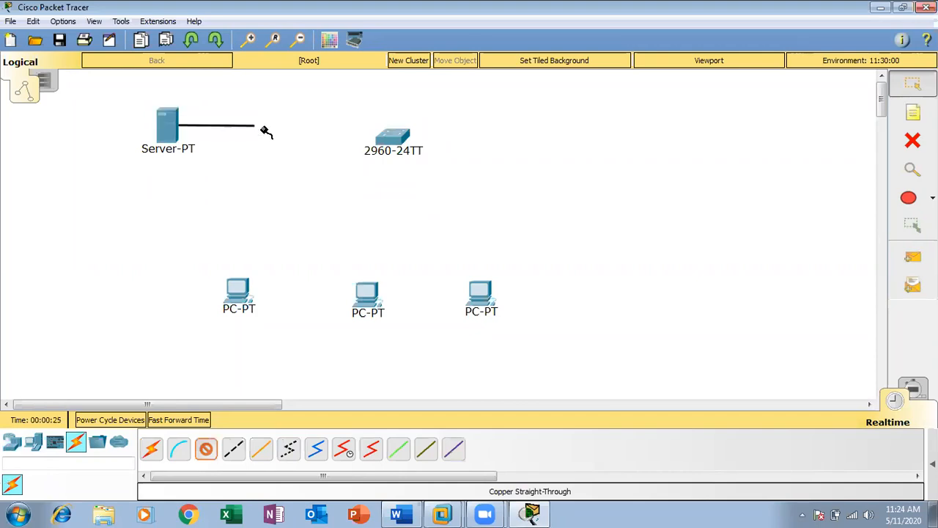
pyautogui.click(392, 138)
pyautogui.click(400, 144)
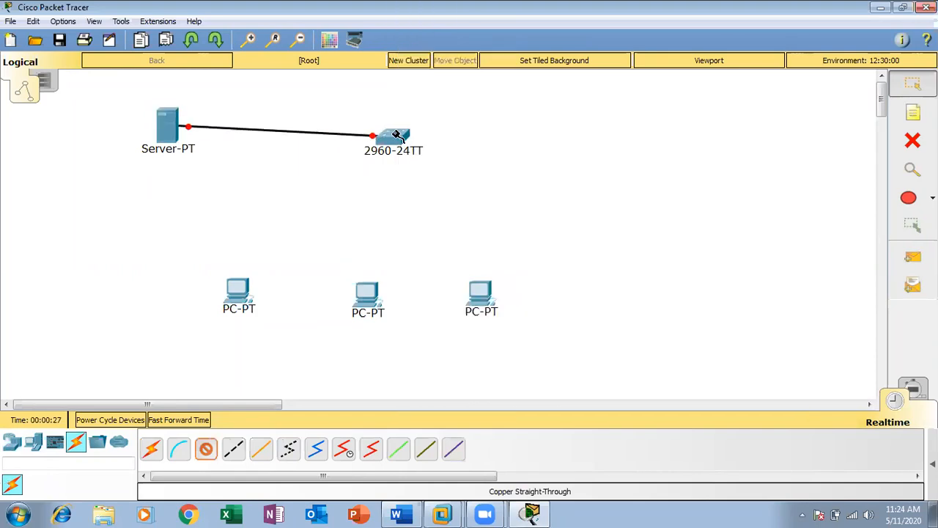
pyautogui.click(396, 136)
pyautogui.click(418, 177)
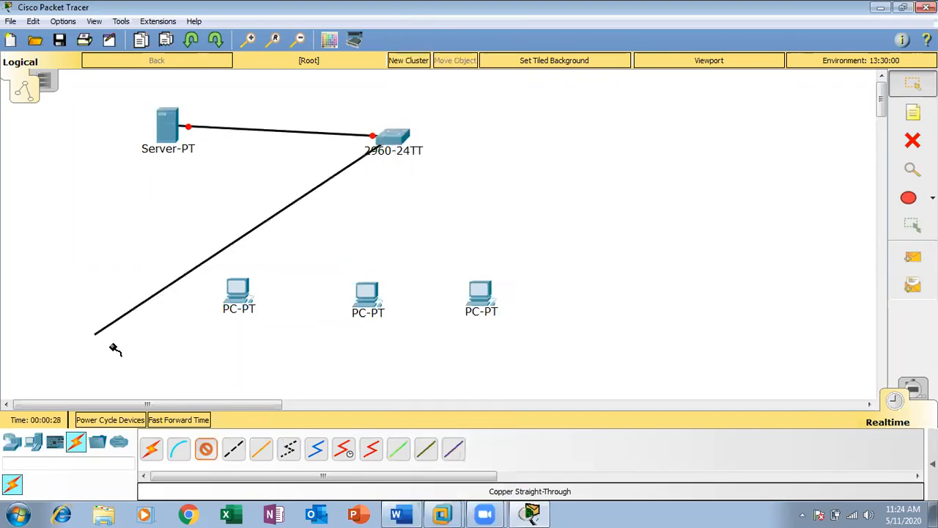
pyautogui.click(236, 306)
pyautogui.click(299, 356)
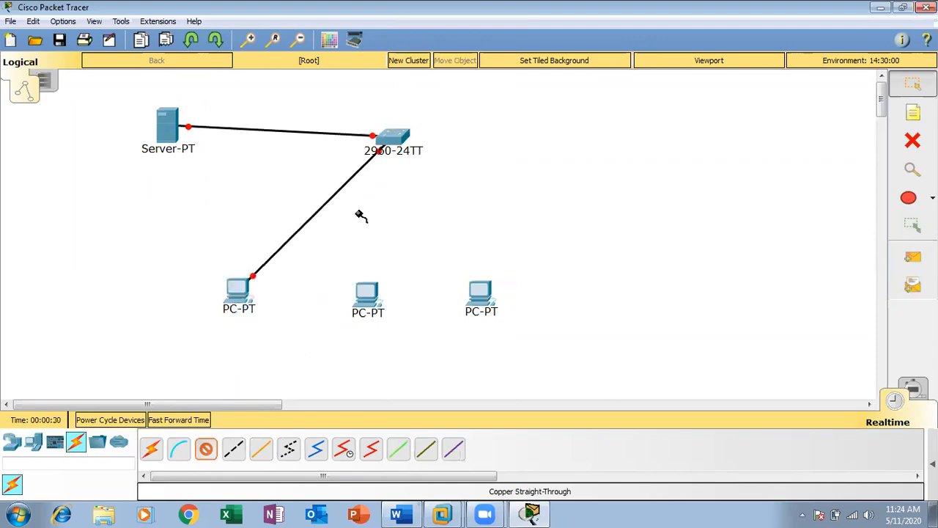
# Step: Connect the middle and third PCs to free switch ports, using FastEthernet0/3 for the third
pyautogui.click(392, 141)
pyautogui.click(412, 165)
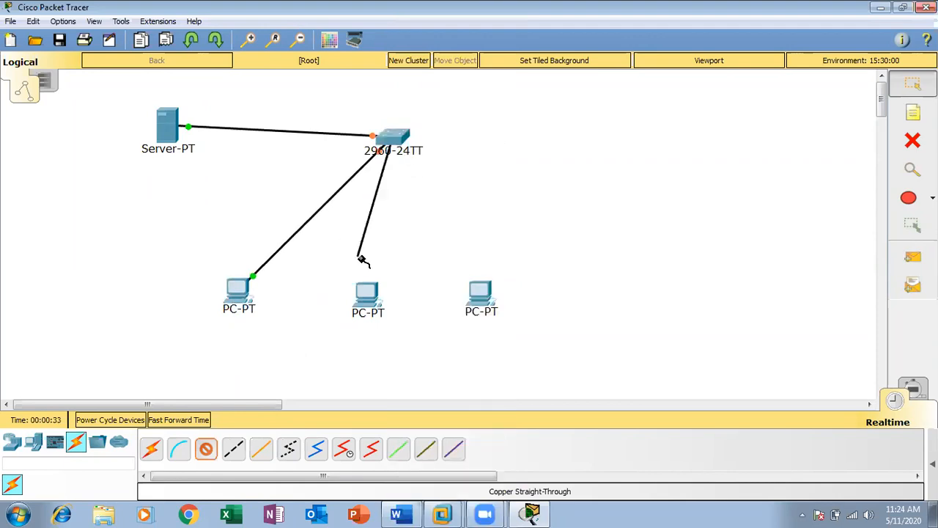
pyautogui.click(367, 293)
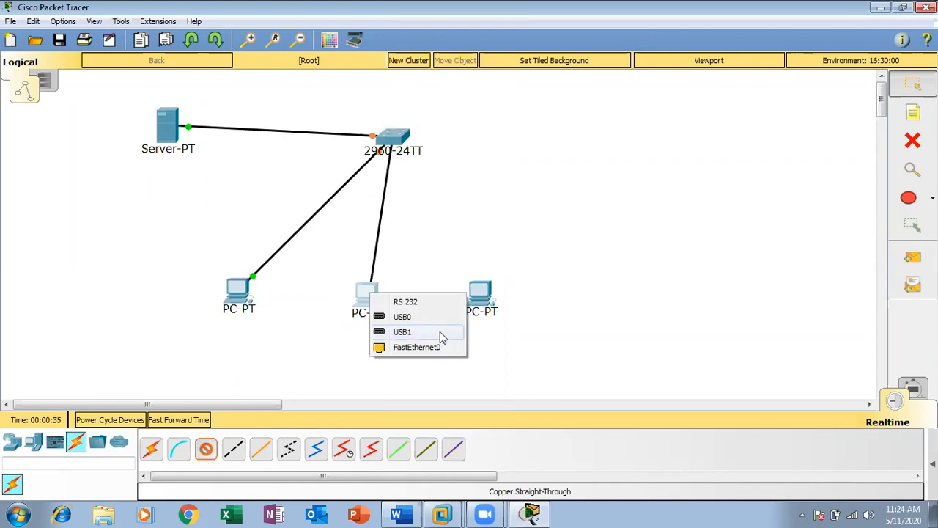
pyautogui.click(438, 348)
pyautogui.click(390, 139)
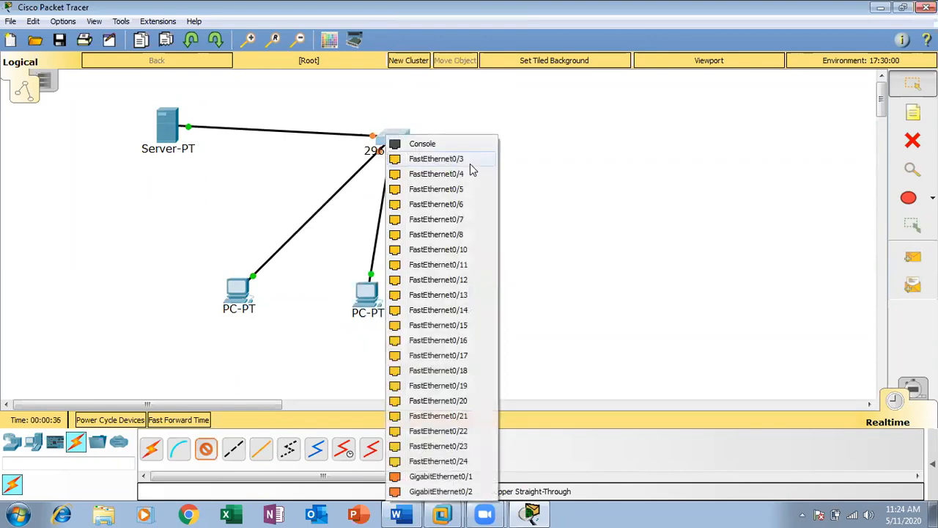
pyautogui.click(470, 161)
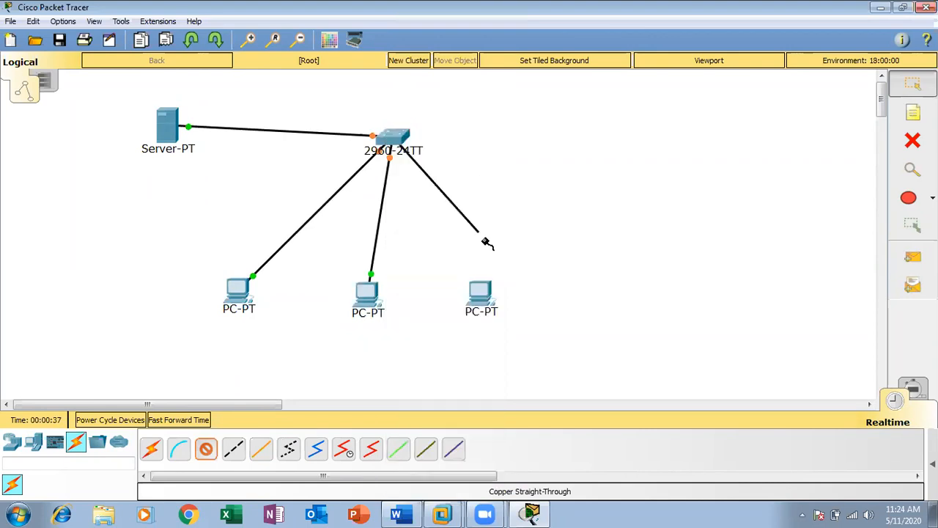
pyautogui.click(489, 292)
pyautogui.click(566, 343)
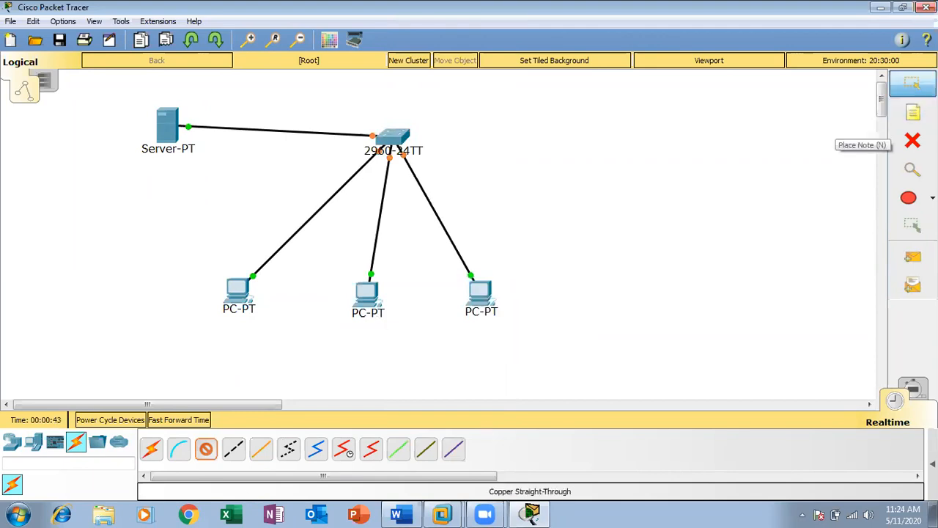
# Step: Add notes under the server reading DC, MIS.COM, 10.0.0.1 and Terminal Server
pyautogui.click(912, 113)
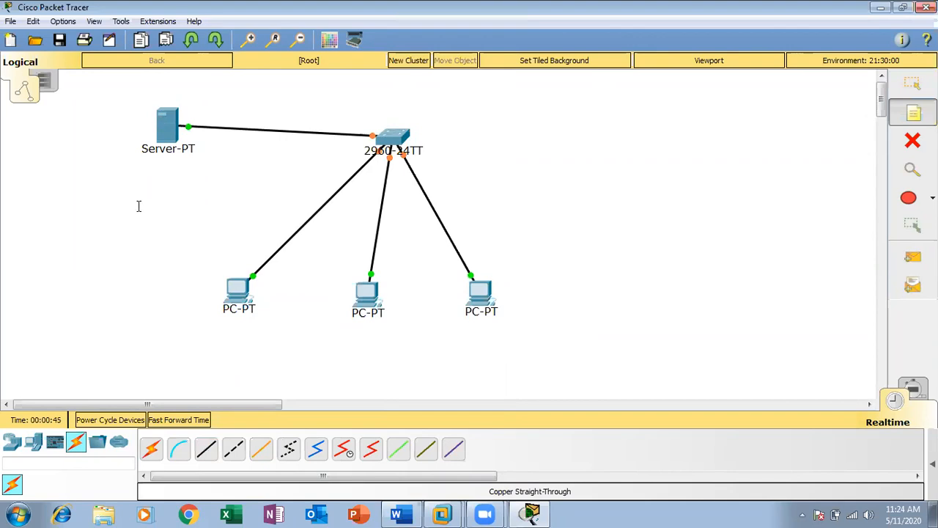
pyautogui.click(154, 164)
pyautogui.write('dc')
pyautogui.press('BackSpace')
pyautogui.press('BackSpace')
pyautogui.write('DC')
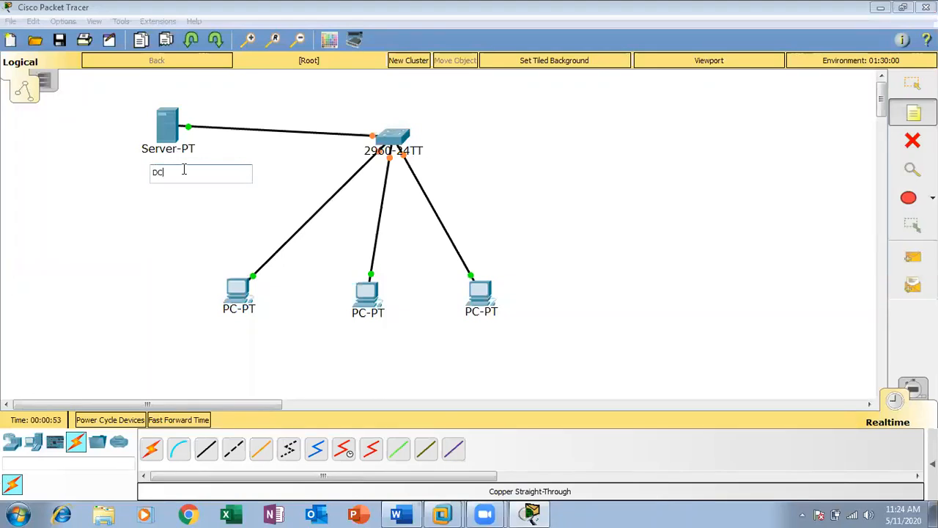
pyautogui.click(150, 192)
pyautogui.write('MIS>')
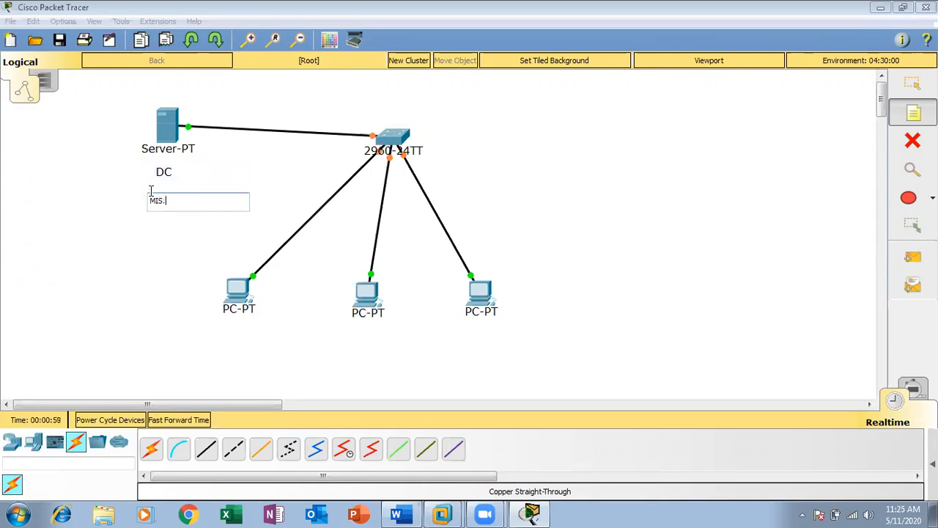
pyautogui.write('COM')
pyautogui.click(152, 223)
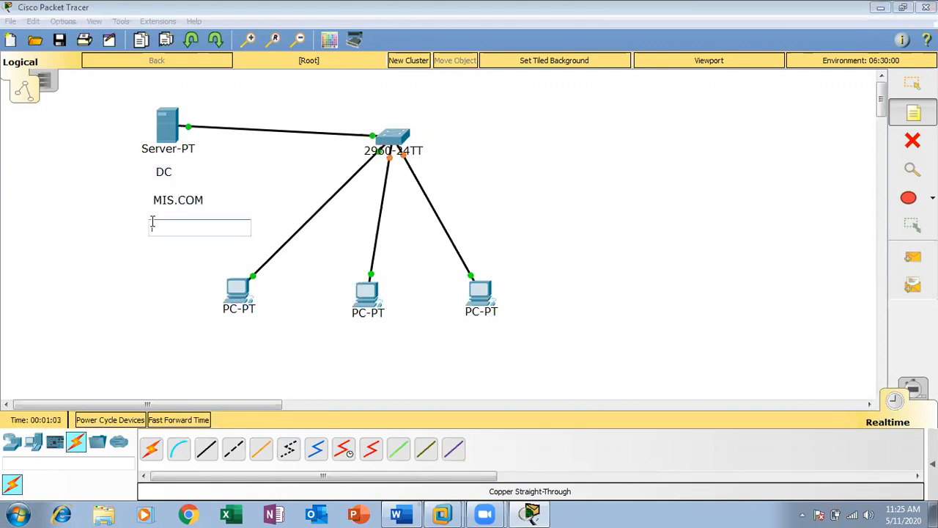
pyautogui.write('10.0.0.1')
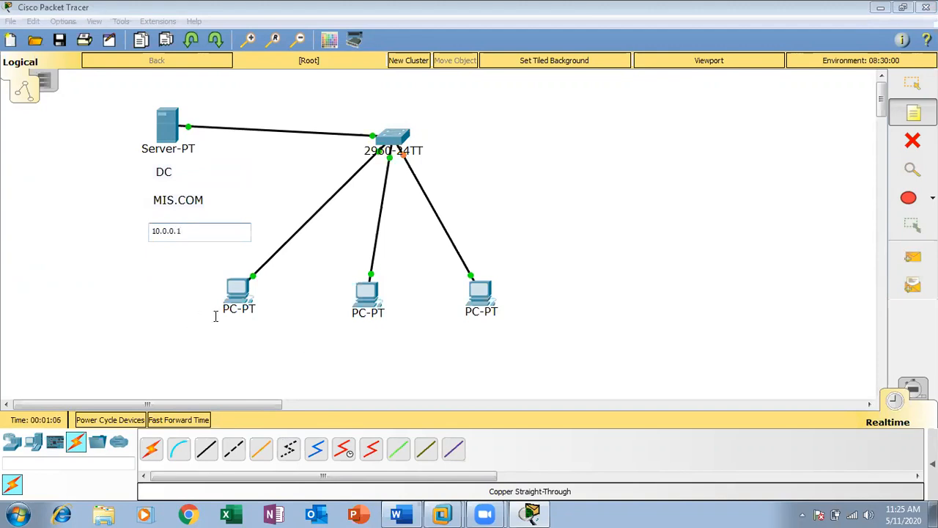
pyautogui.click(149, 251)
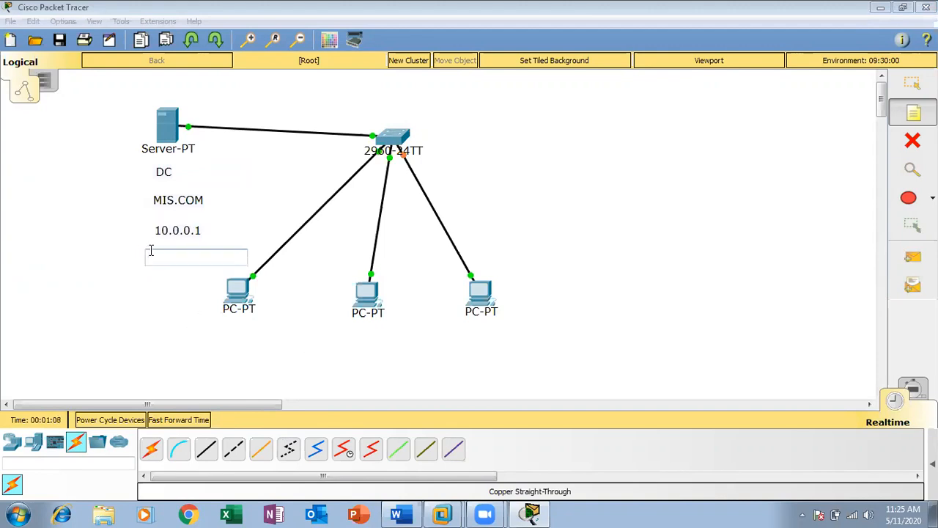
pyautogui.write('Terminal Se')
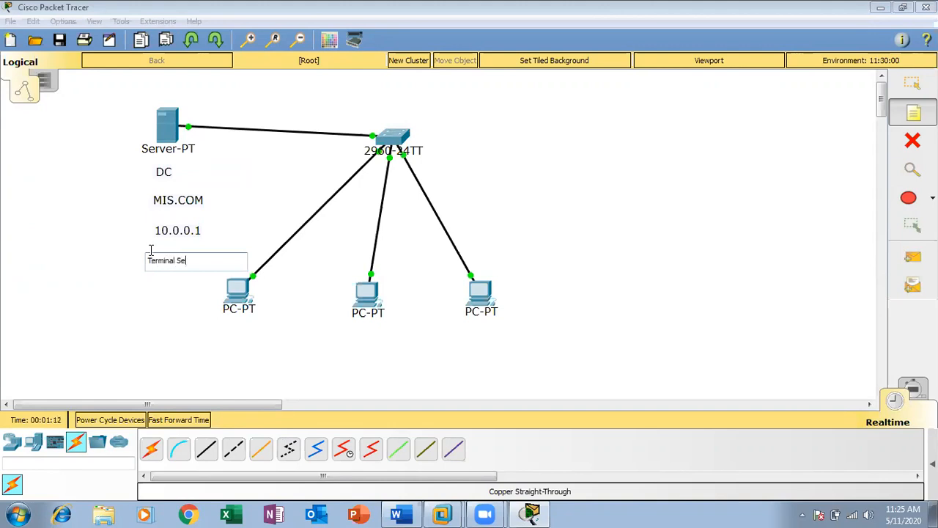
pyautogui.write('rver')
# Step: Add a 'Terminal Server' title above the switch and label the PCs 10.2, 10.3 and 10.4
pyautogui.click(373, 83)
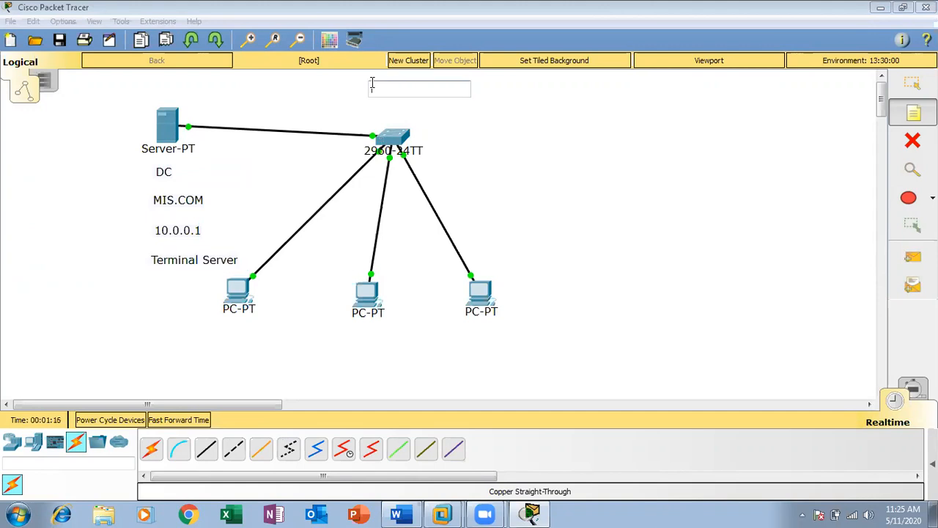
pyautogui.write('Terminal')
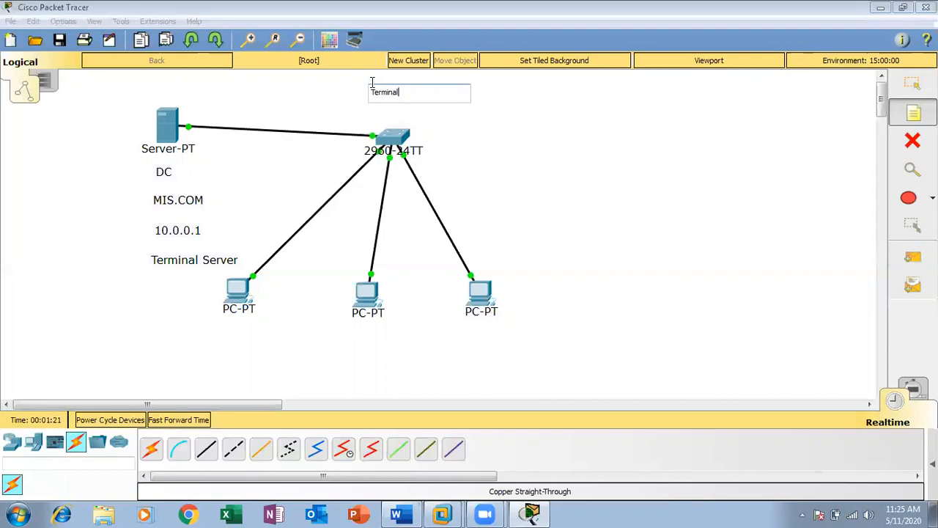
pyautogui.write(' Server')
pyautogui.click(226, 324)
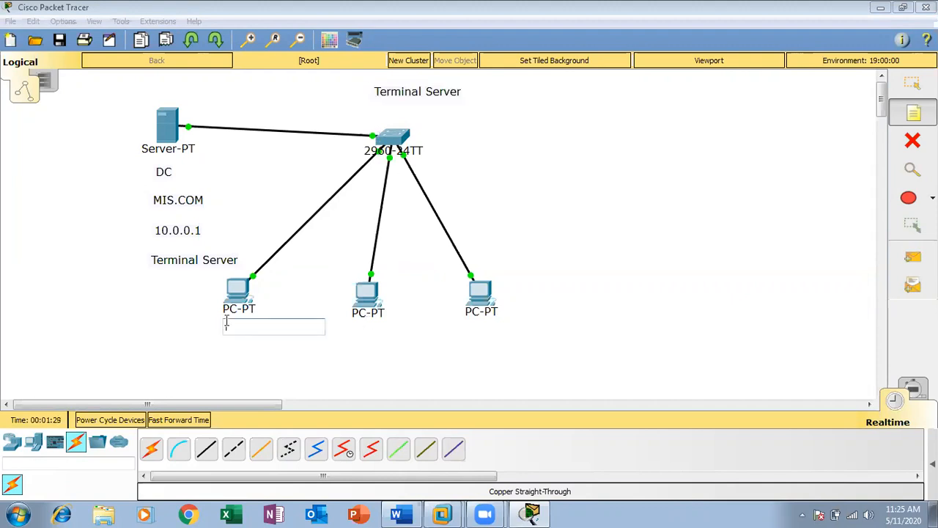
pyautogui.write('10.2')
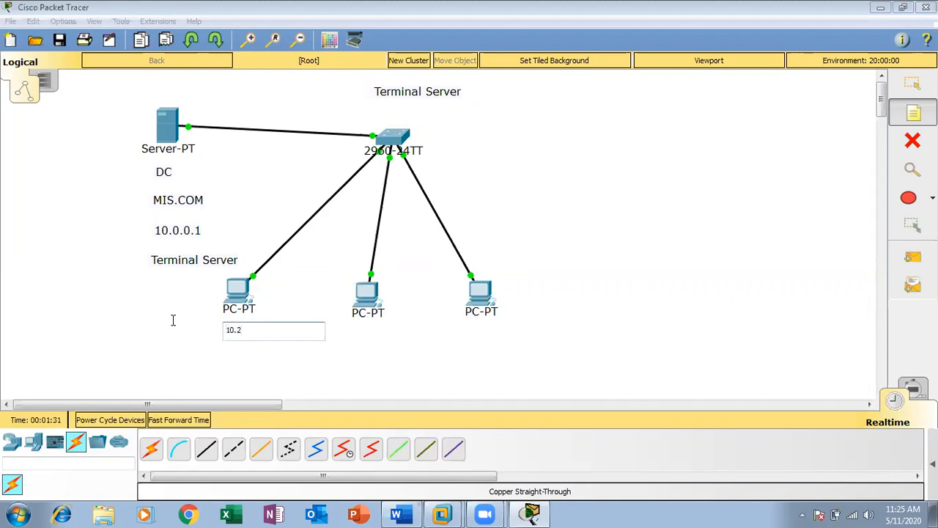
pyautogui.click(359, 329)
pyautogui.write('1')
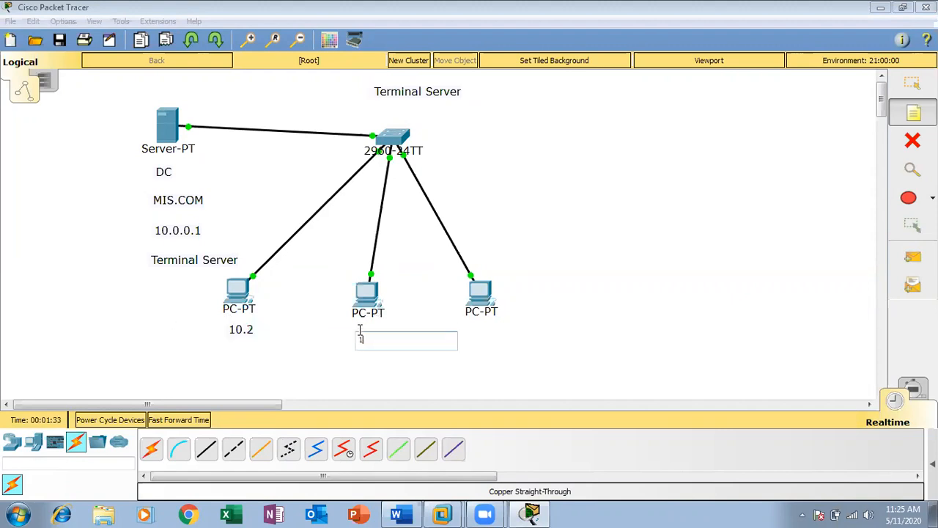
pyautogui.write('0.3')
pyautogui.click(473, 327)
pyautogui.write('10.4')
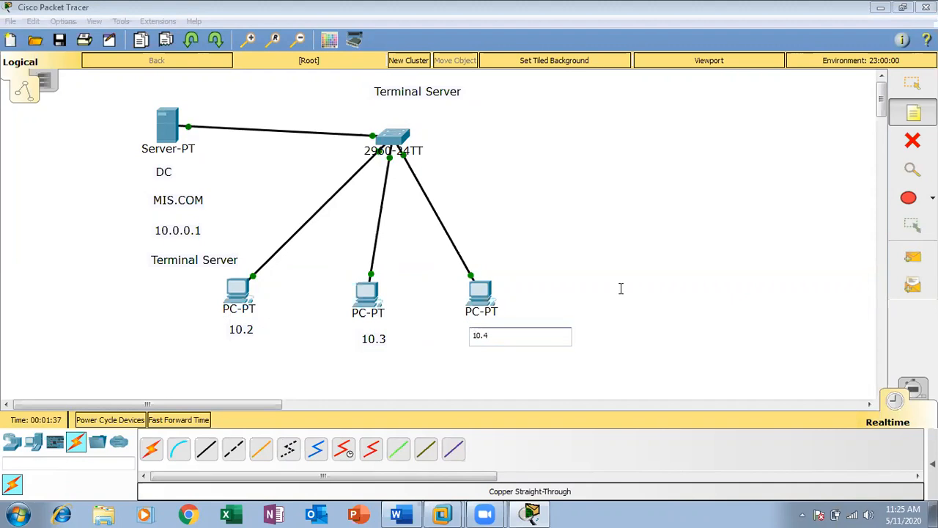
pyautogui.click(339, 239)
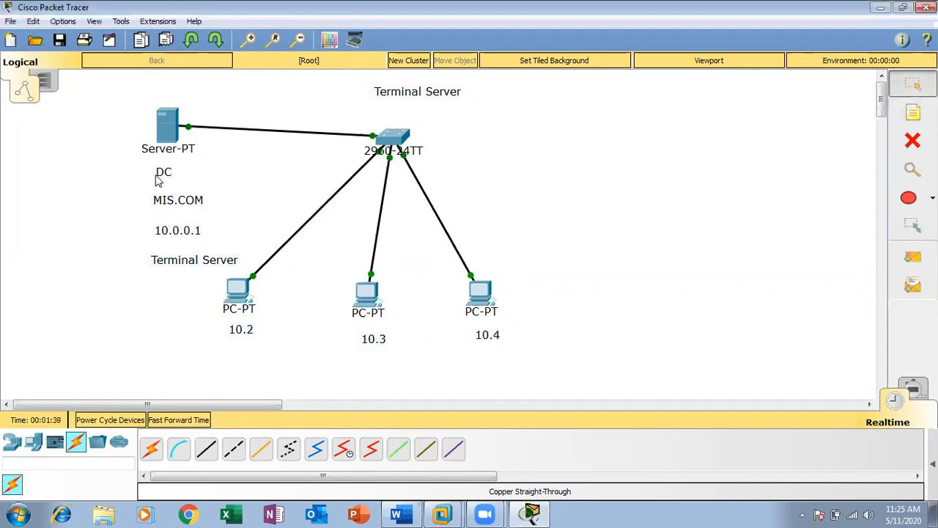
# Step: Drag the DC, MIS.COM, 10.0.0.1 and Terminal Server notes into a tidy stack under the server
pyautogui.moveTo(166, 176); pyautogui.dragTo(165, 165)
pyautogui.moveTo(181, 202); pyautogui.dragTo(167, 179)
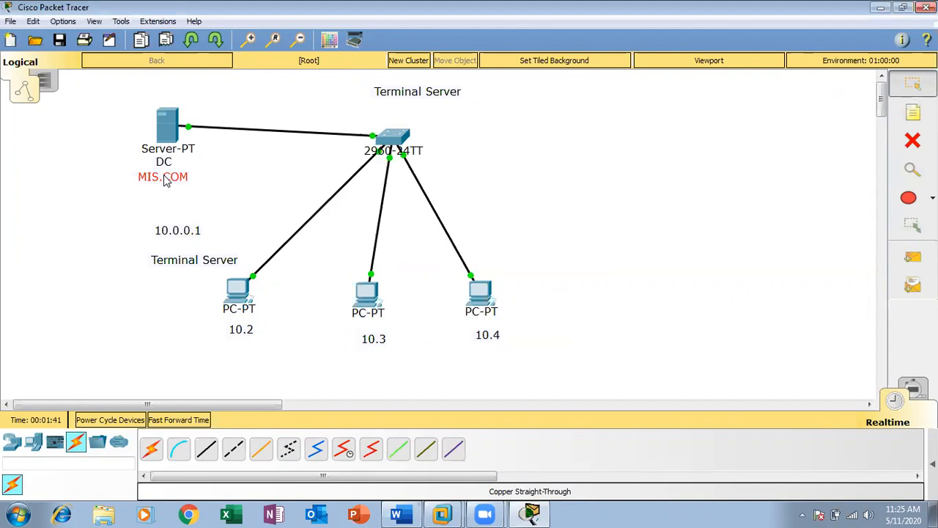
pyautogui.moveTo(173, 231); pyautogui.dragTo(159, 196)
pyautogui.moveTo(195, 261); pyautogui.dragTo(176, 213)
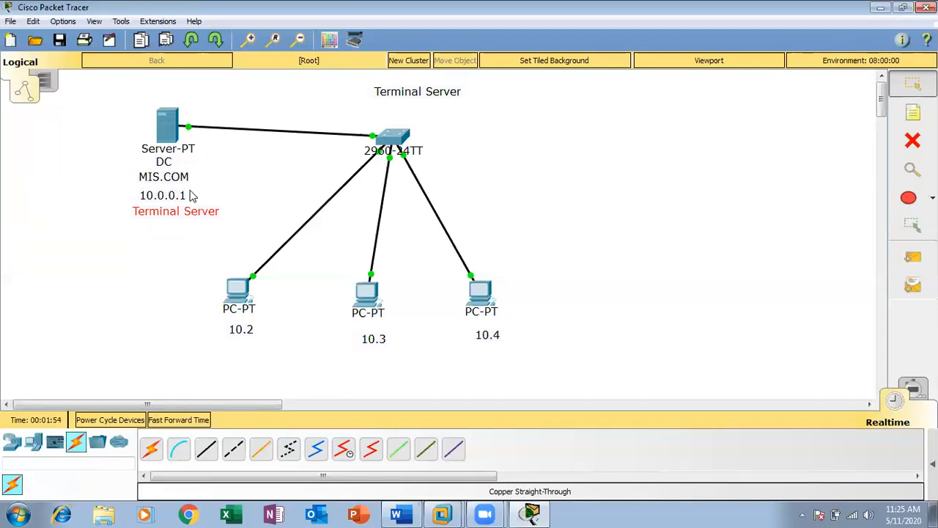
pyautogui.click(183, 223)
pyautogui.moveTo(183, 213); pyautogui.dragTo(174, 219)
pyautogui.click(163, 253)
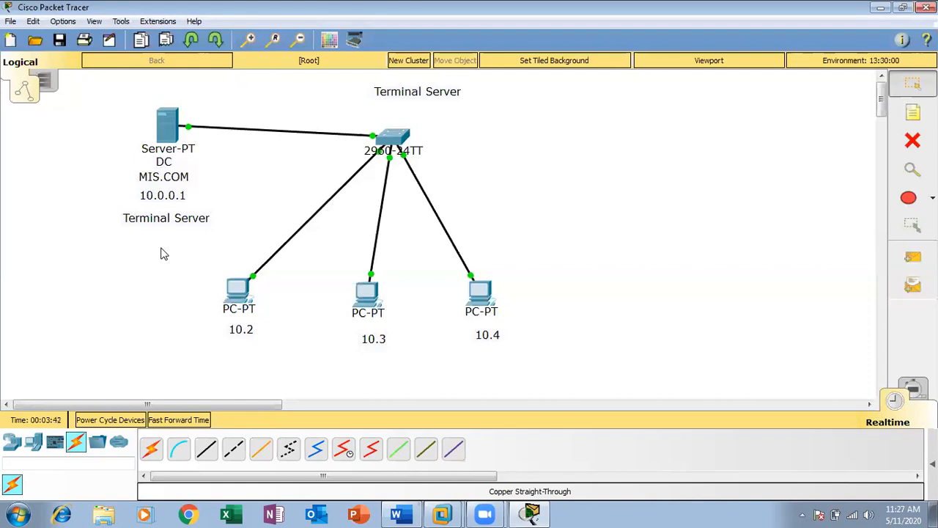
# Step: Place a 'Requirement ----' note right of the switch with lines '1> DC' and '2> Connectivity should be proper between DC and Client Machine'
pyautogui.click(913, 114)
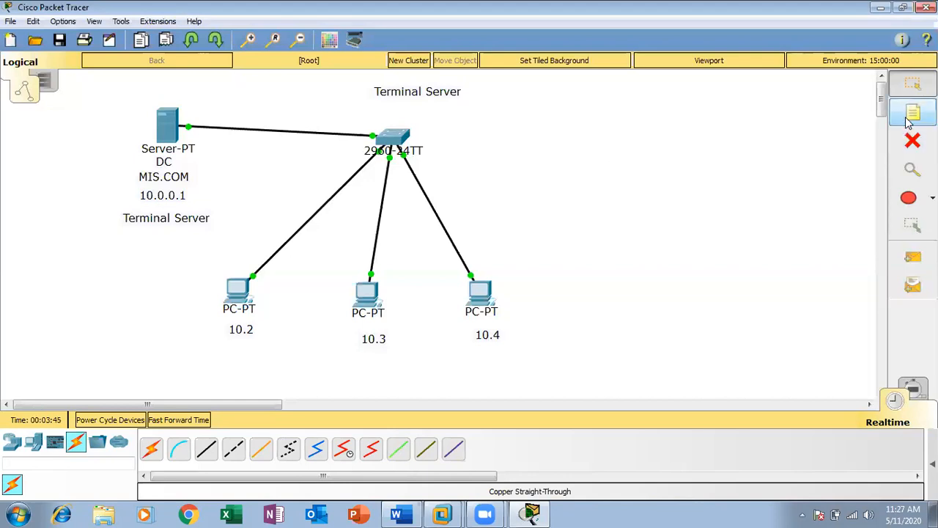
pyautogui.click(560, 134)
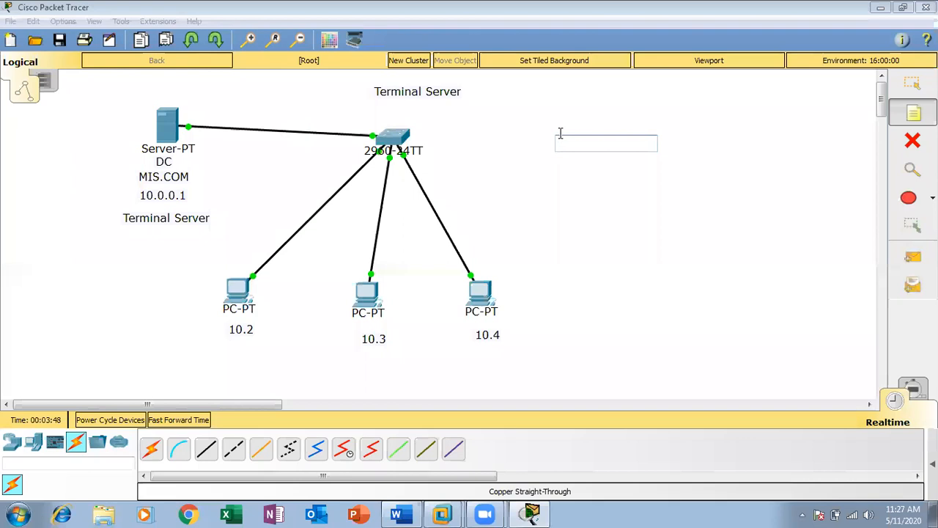
pyautogui.write('Req')
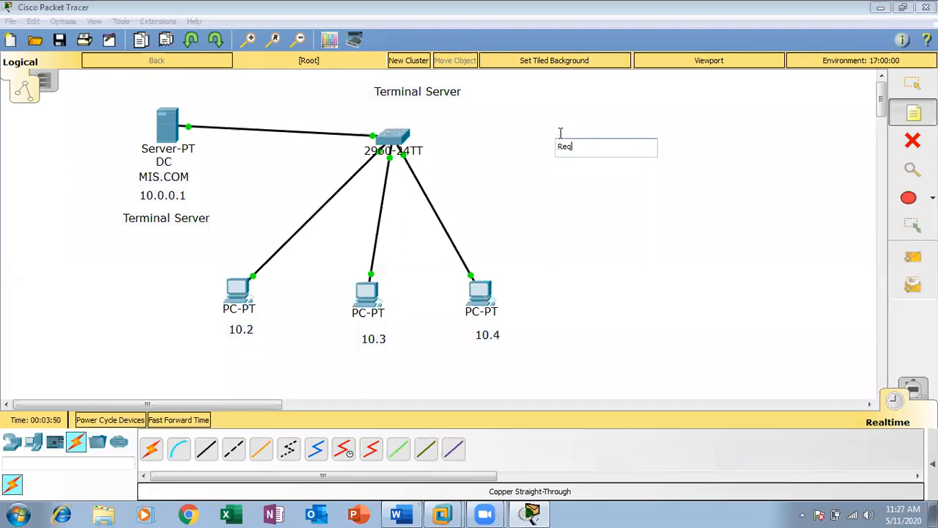
pyautogui.write('uirement ----')
pyautogui.press('Return')
pyautogui.write('1')
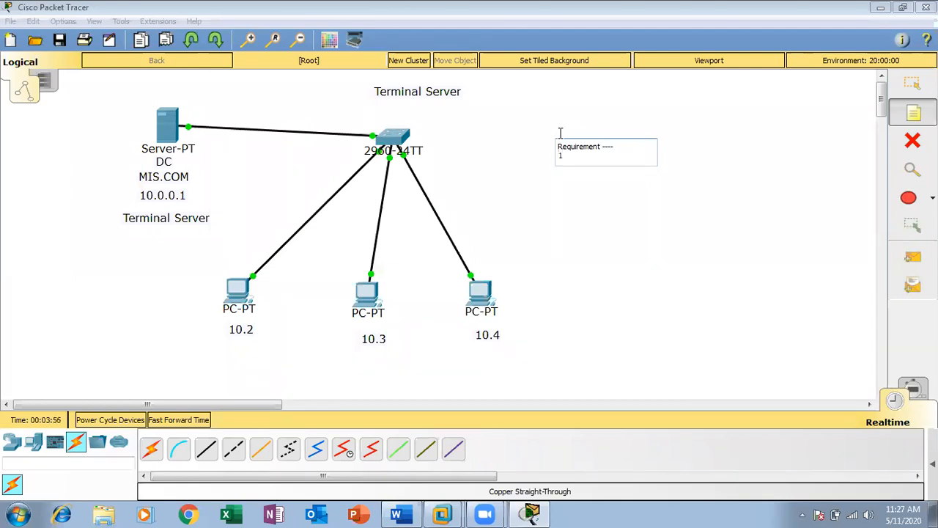
pyautogui.write('> DC')
pyautogui.press('Return')
pyautogui.write('2>')
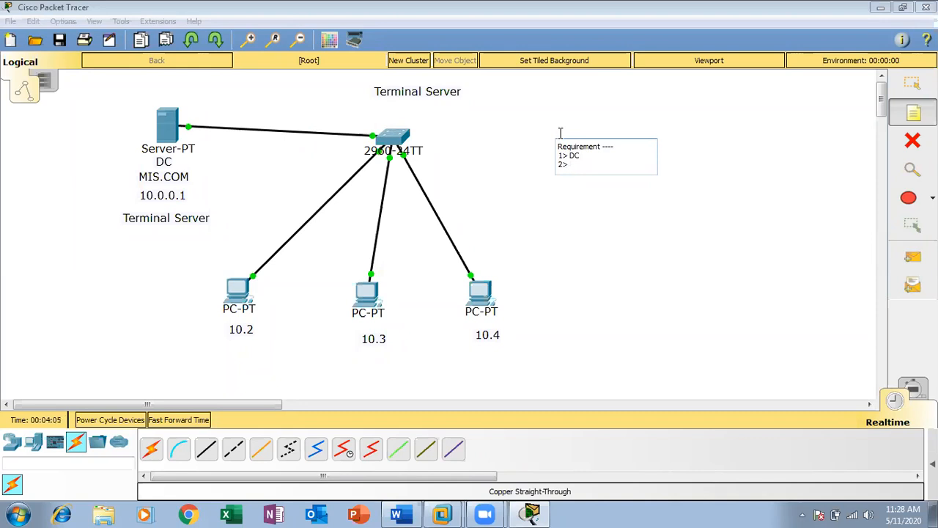
pyautogui.write(' Connec')
pyautogui.write('ivity sg')
pyautogui.press('BackSpace')
pyautogui.write('hould be prope')
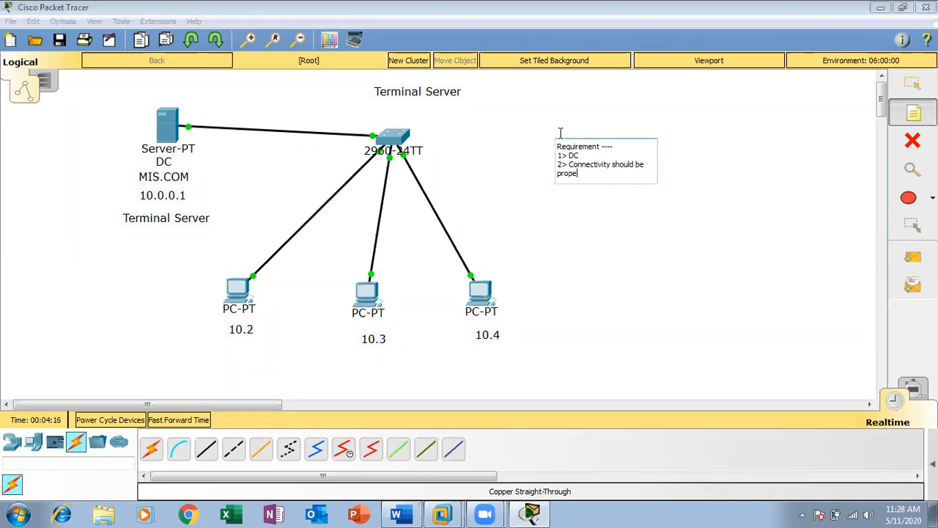
pyautogui.write('r between DC and Clien')
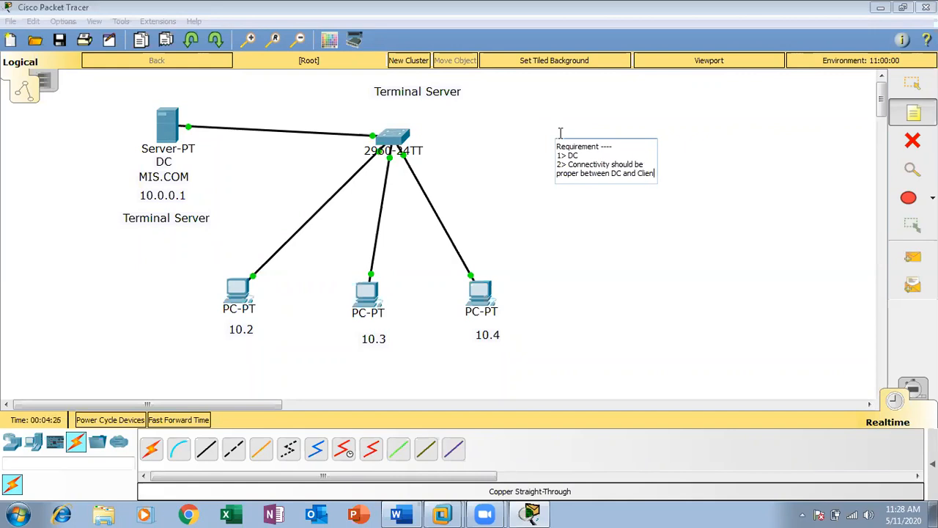
pyautogui.write('t Machine')
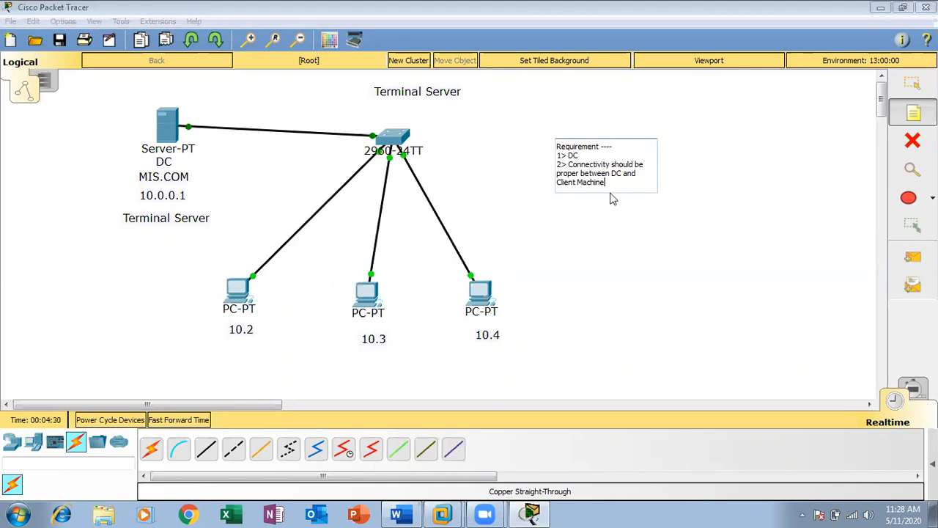
pyautogui.click(913, 82)
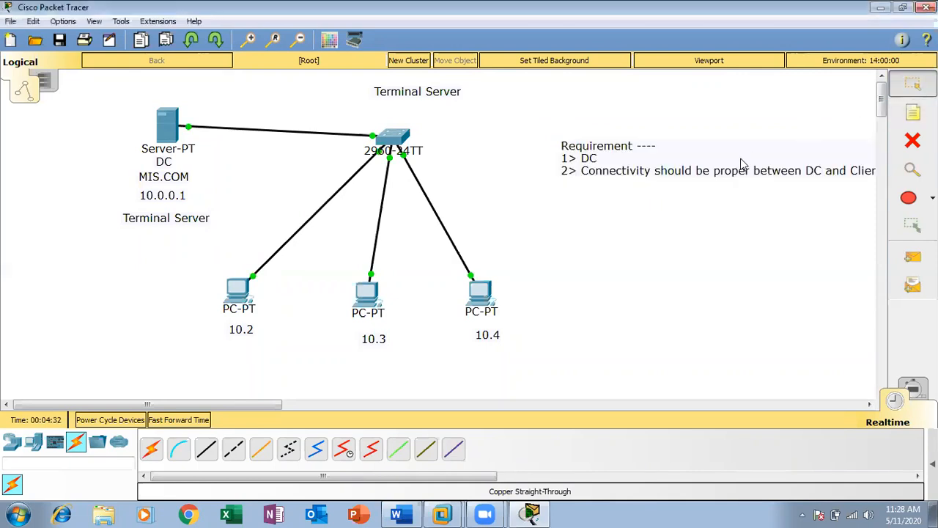
# Step: Move the Requirement note left beside the switch, then minimize Packet Tracer
pyautogui.moveTo(740, 168); pyautogui.dragTo(649, 164)
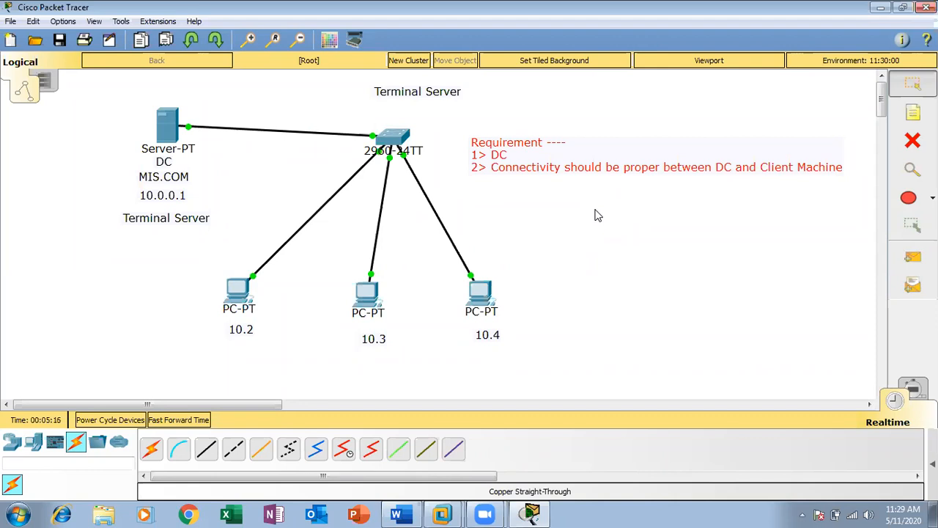
pyautogui.click(592, 243)
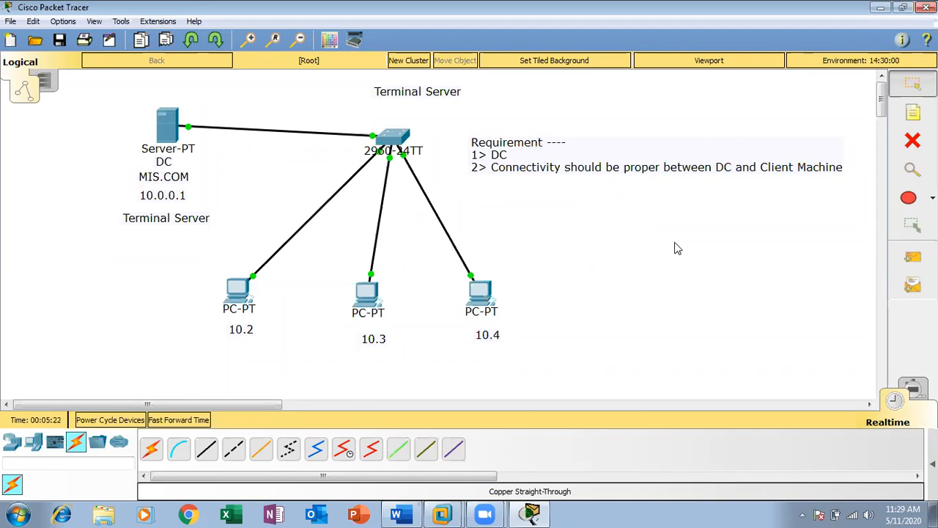
pyautogui.click(880, 7)
# Step: Switch to the Windows Server 2012 VM and sign in as Administrator with the account password
pyautogui.moveTo(443, 513)
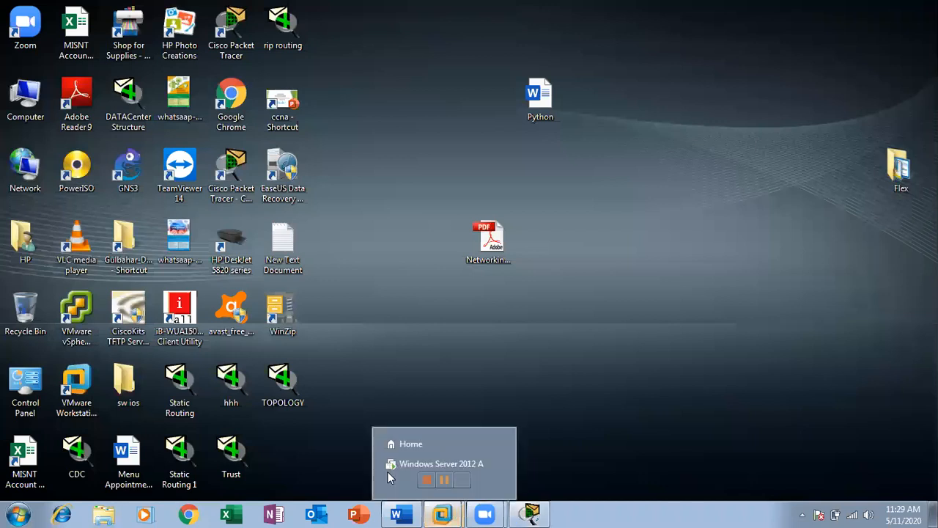
pyautogui.click(401, 477)
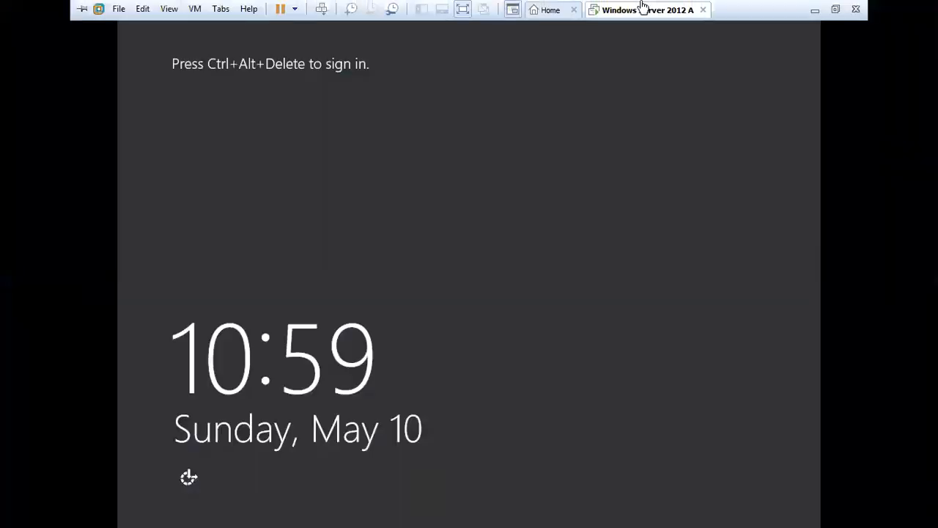
pyautogui.click(505, 52)
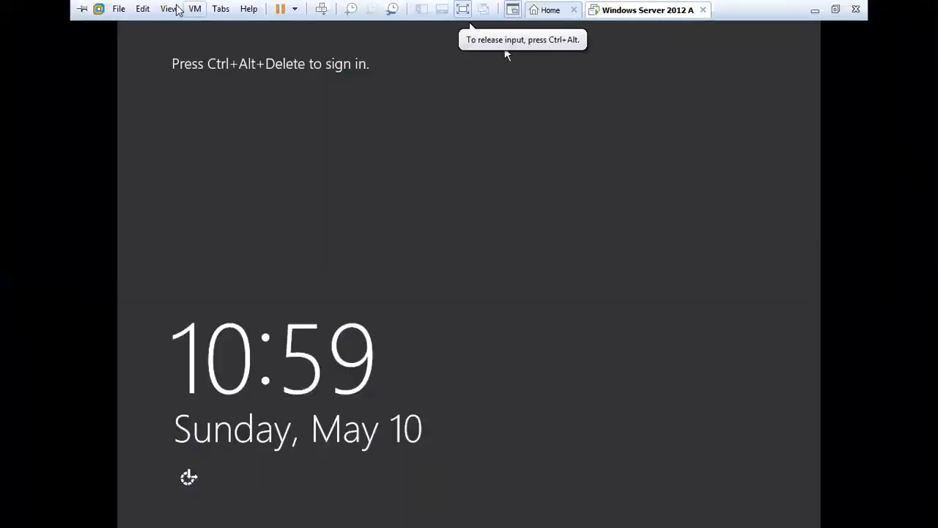
pyautogui.click(323, 9)
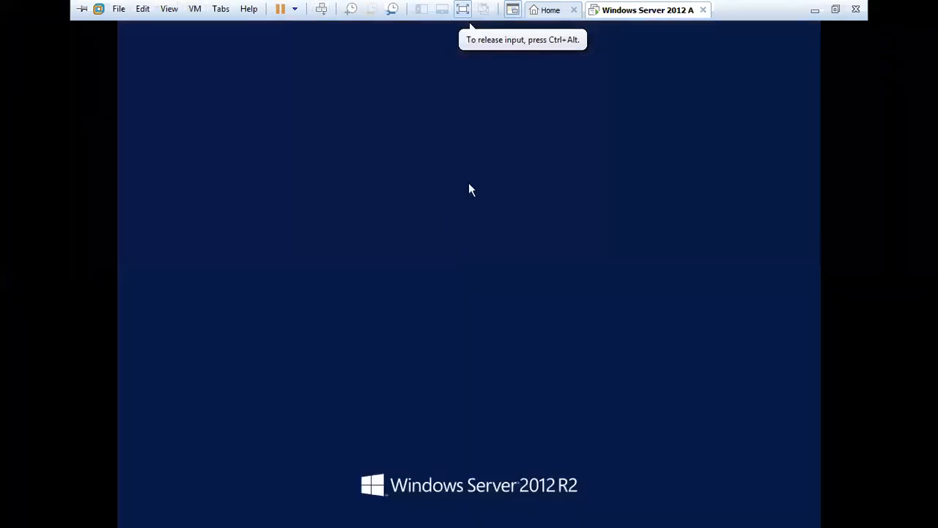
pyautogui.write('******')
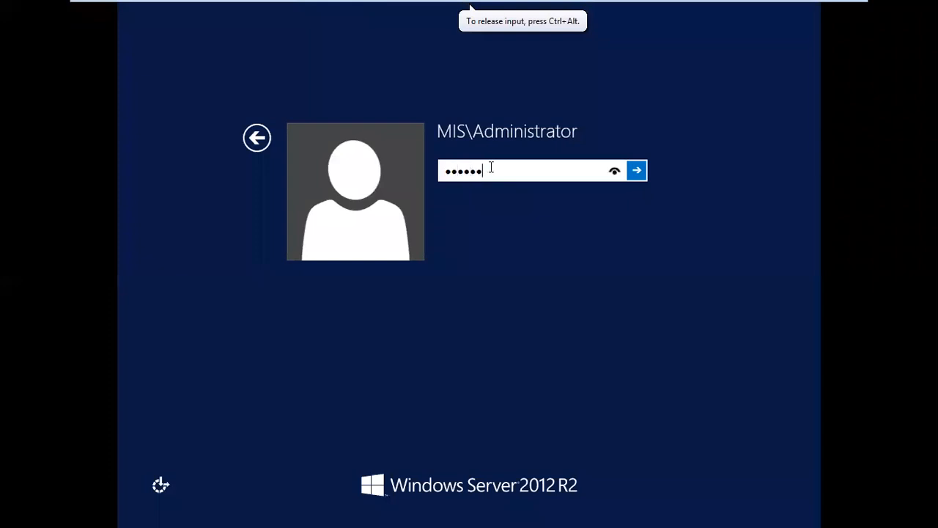
pyautogui.write('*')
pyautogui.press('Return')
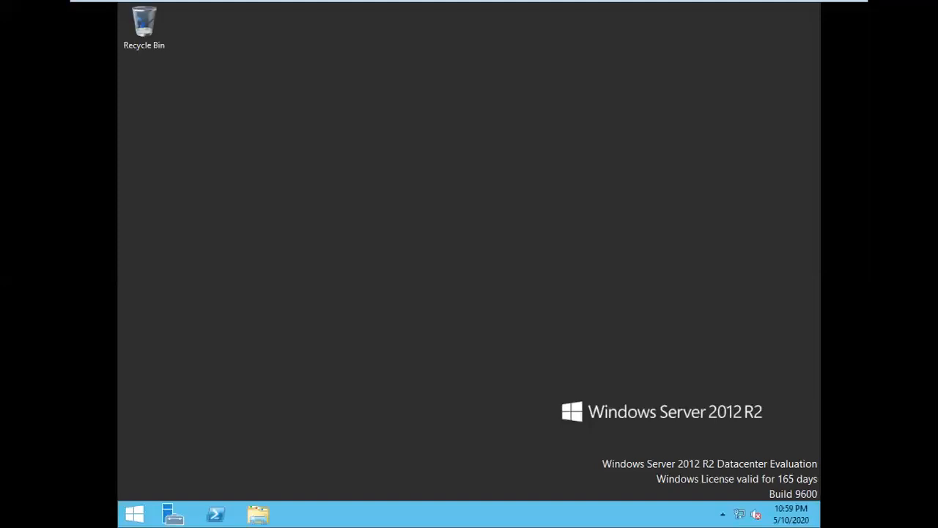
# Step: Inspect Ethernet0's connection details from Network and Sharing Center to check its IPv4 DNS server
pyautogui.click(470, 7)
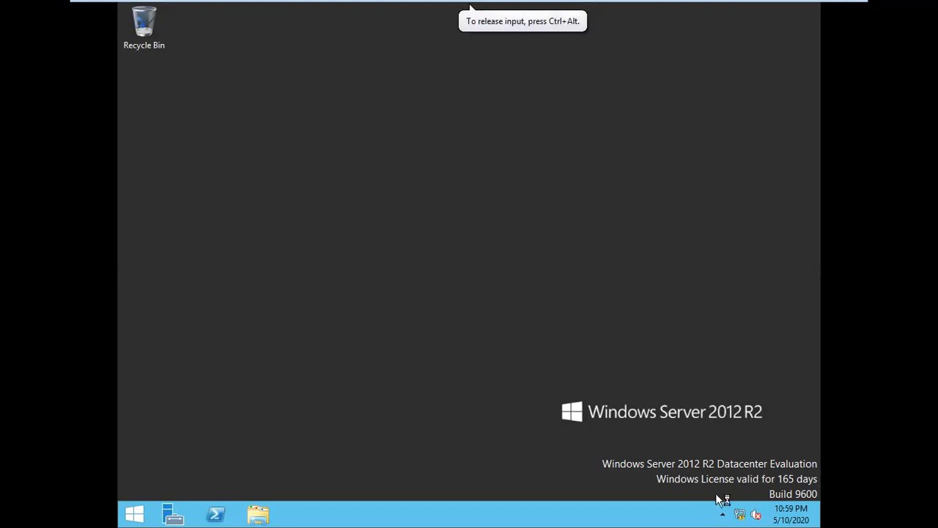
pyautogui.rightClick(749, 518)
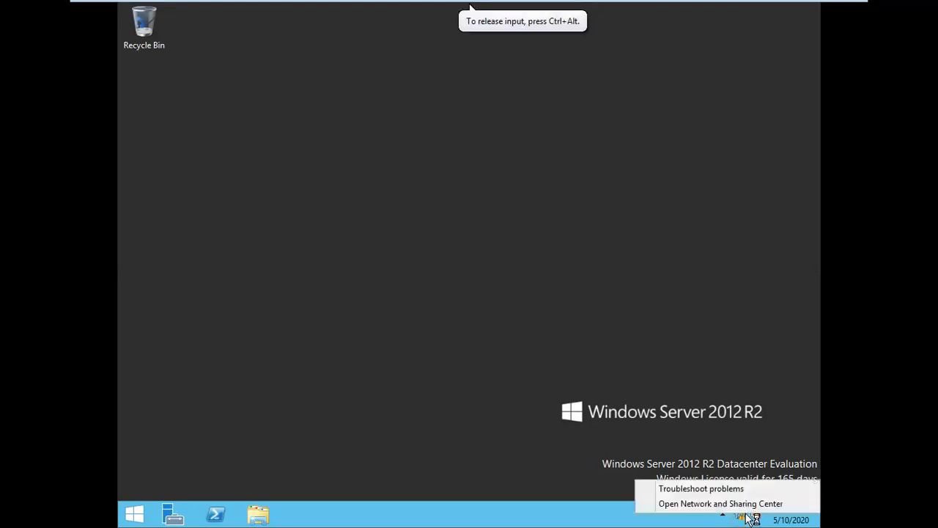
pyautogui.click(746, 504)
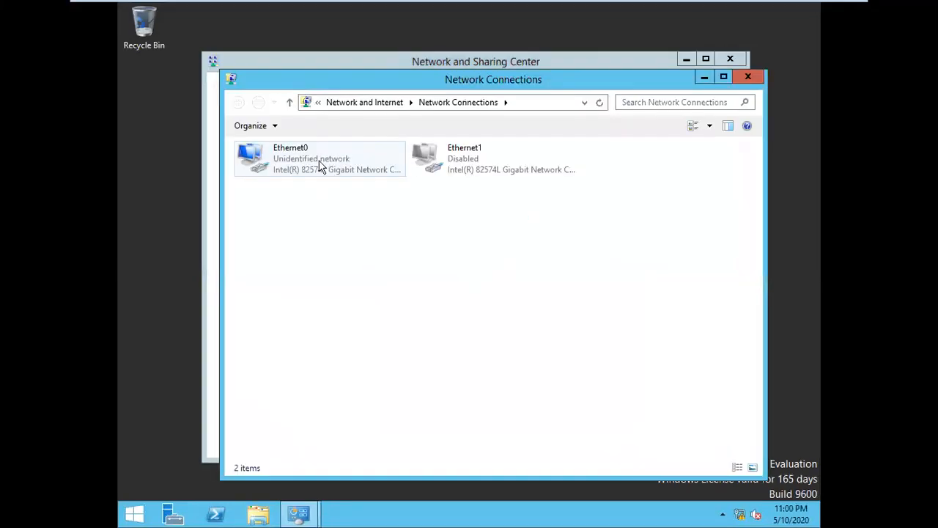
pyautogui.click(319, 168)
pyautogui.rightClick(318, 167)
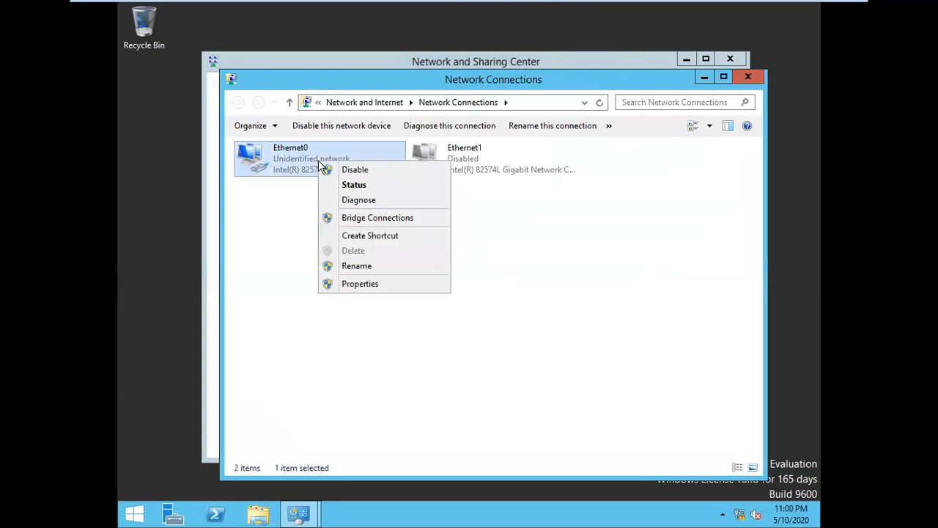
pyautogui.click(369, 184)
pyautogui.click(415, 251)
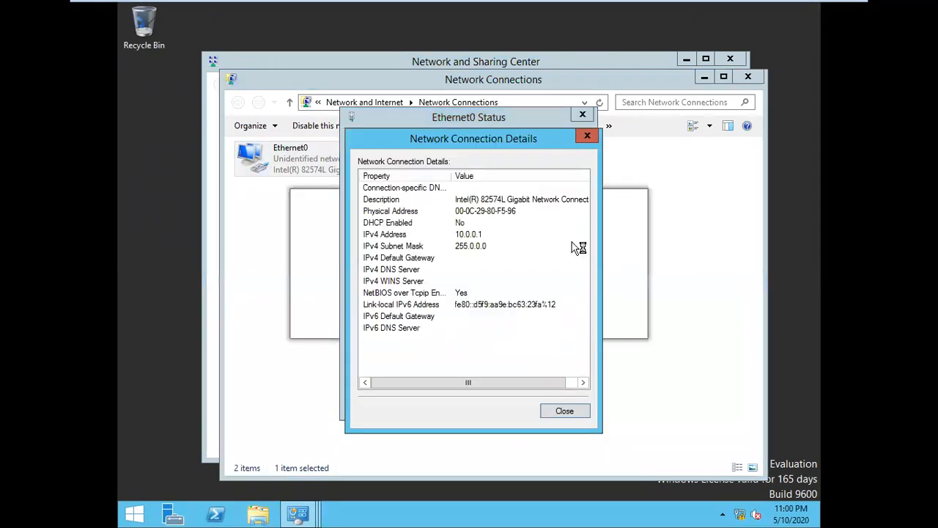
pyautogui.click(403, 269)
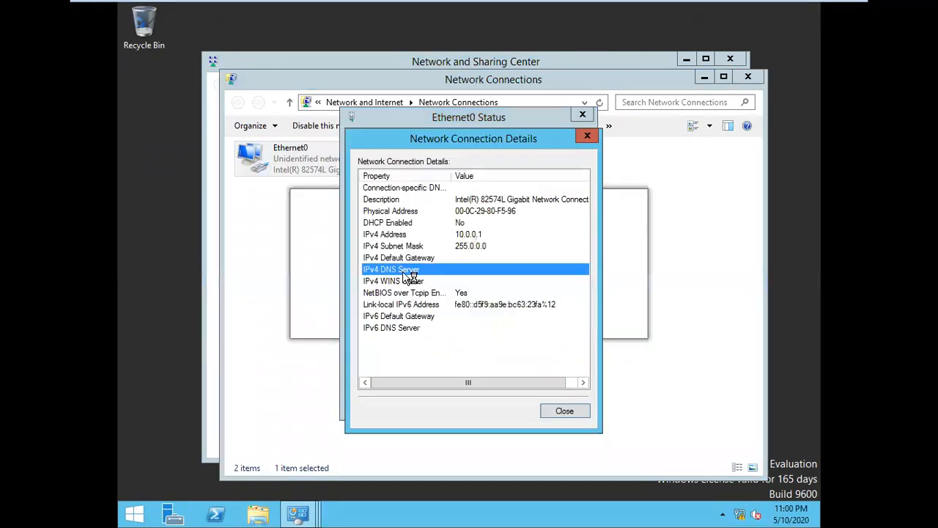
pyautogui.click(568, 413)
# Step: Change Ethernet0's IPv4 preferred DNS server from 127.0.0.1 to 10.0.0.1, then close all network windows
pyautogui.click(405, 373)
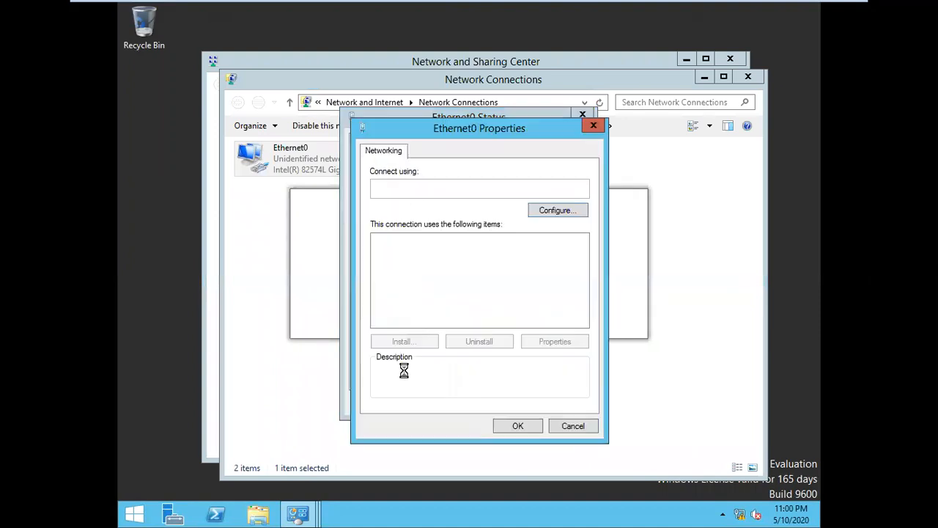
pyautogui.doubleClick(516, 321)
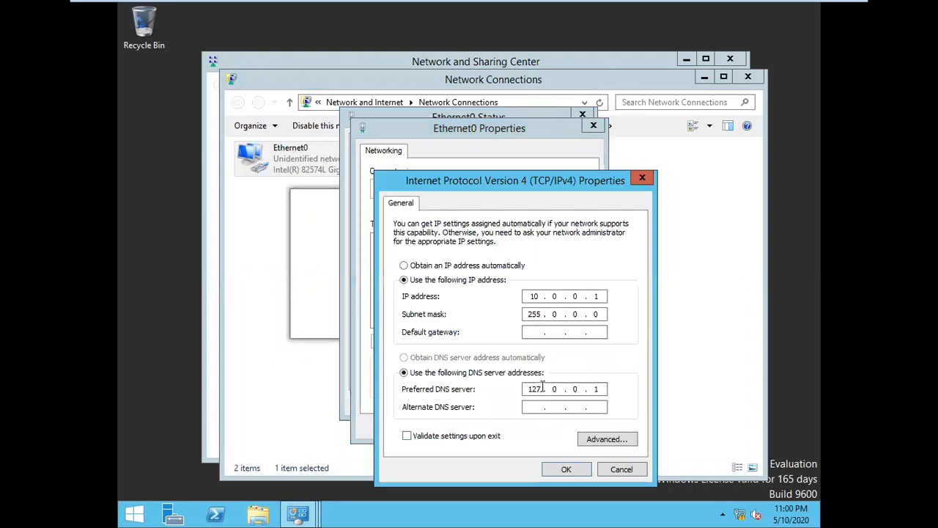
pyautogui.press('BackSpace')
pyautogui.press('BackSpace')
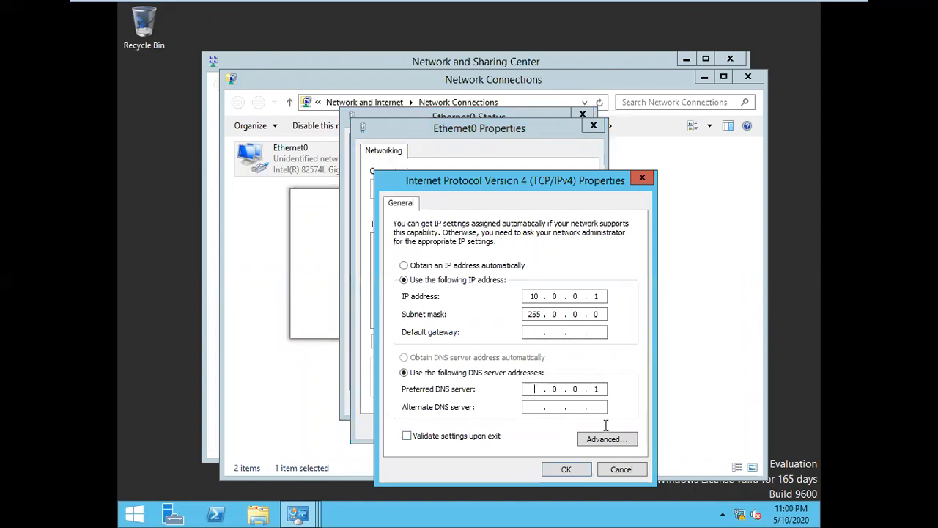
pyautogui.write('0')
pyautogui.click(564, 470)
pyautogui.click(513, 428)
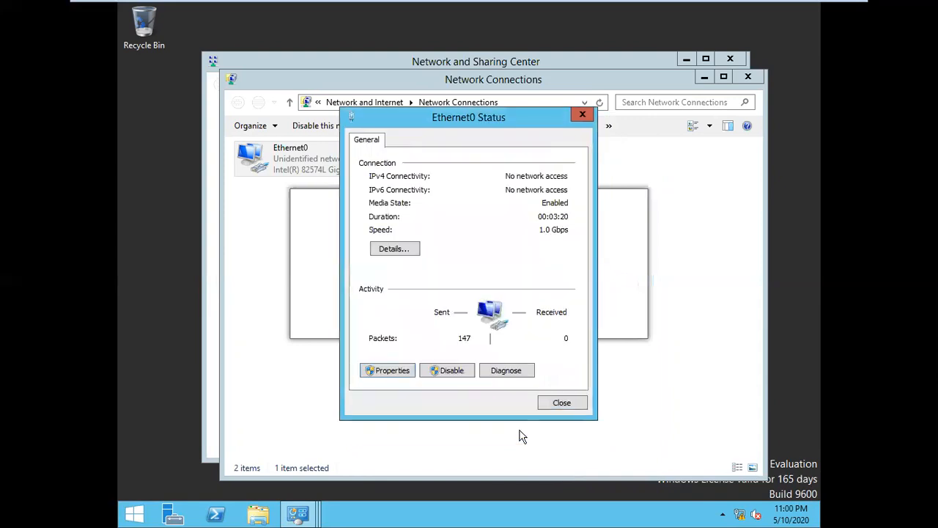
pyautogui.click(559, 399)
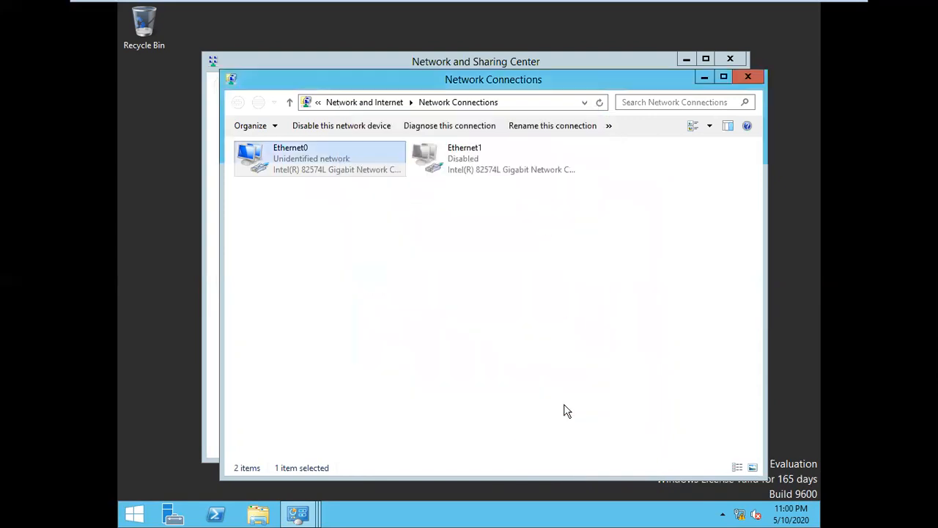
pyautogui.click(754, 81)
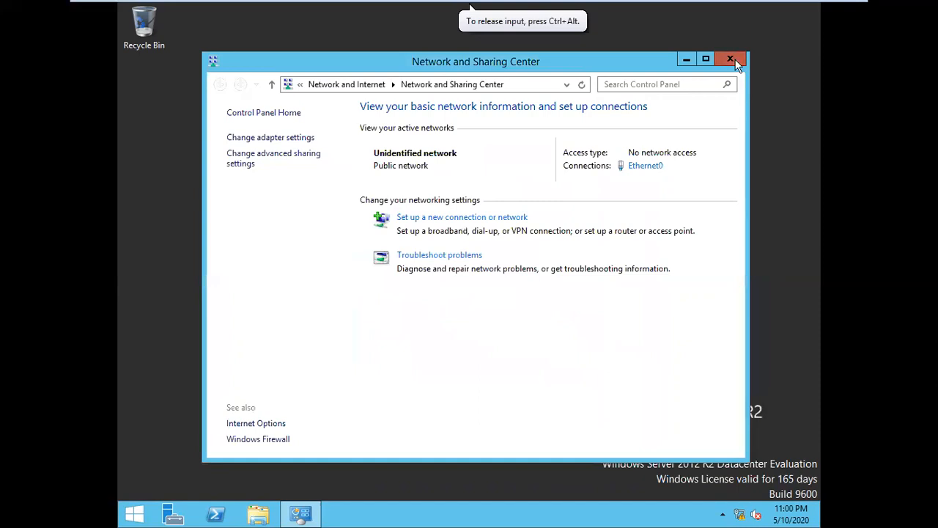
pyautogui.click(730, 58)
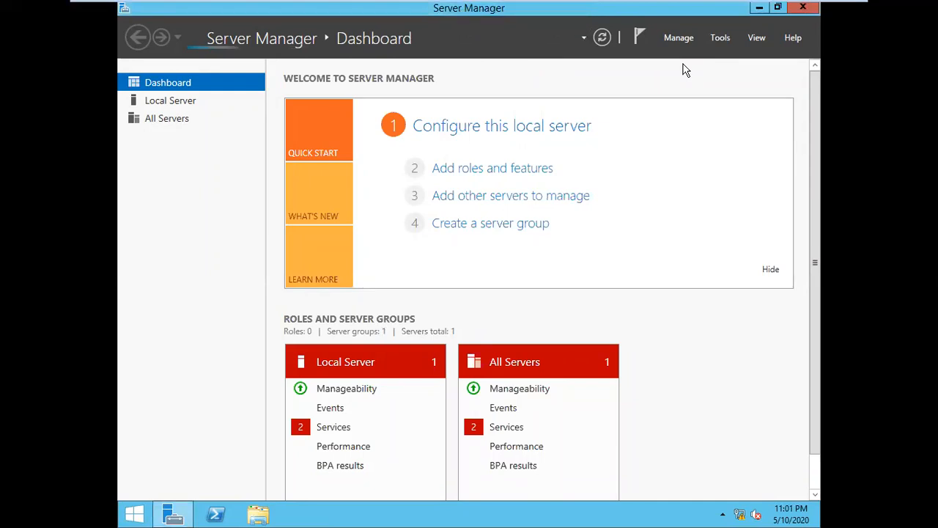
# Step: View the mis.com domain's containers in Active Directory Users and Computers, then close it
pyautogui.click(721, 37)
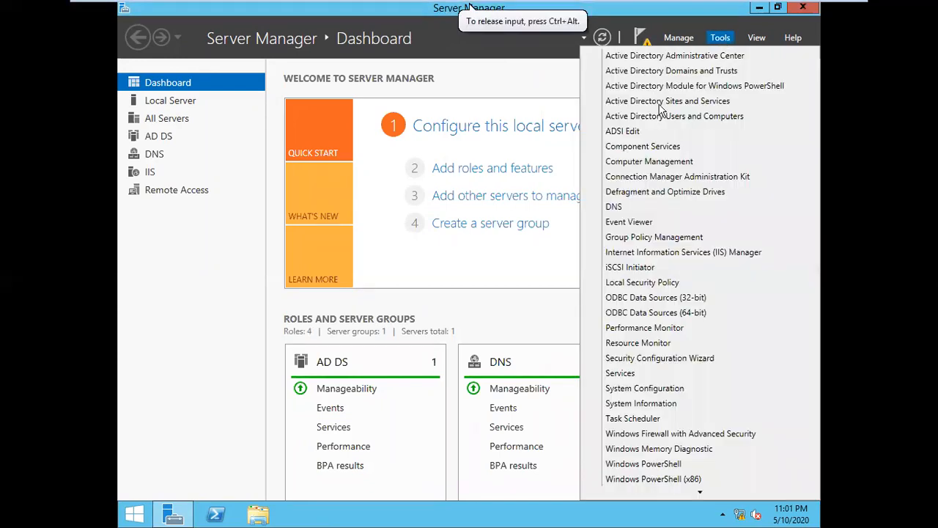
pyautogui.click(696, 119)
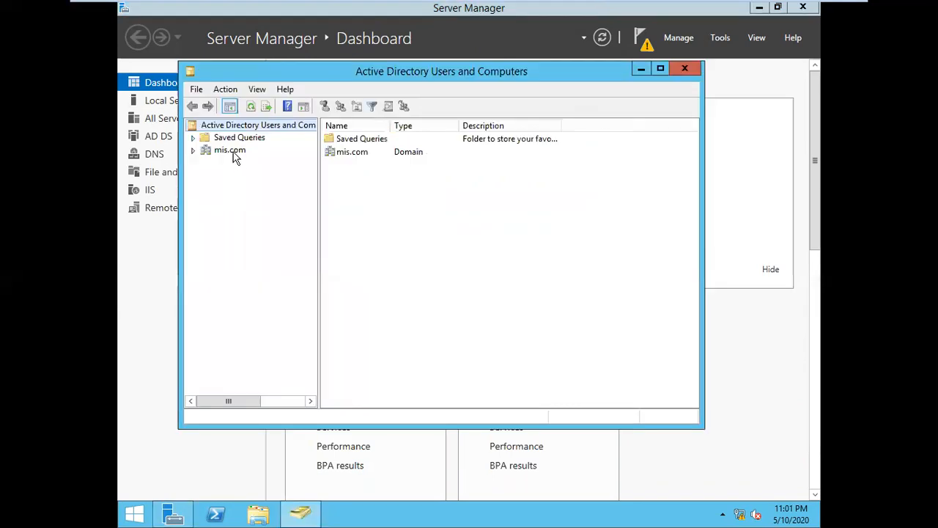
pyautogui.click(232, 151)
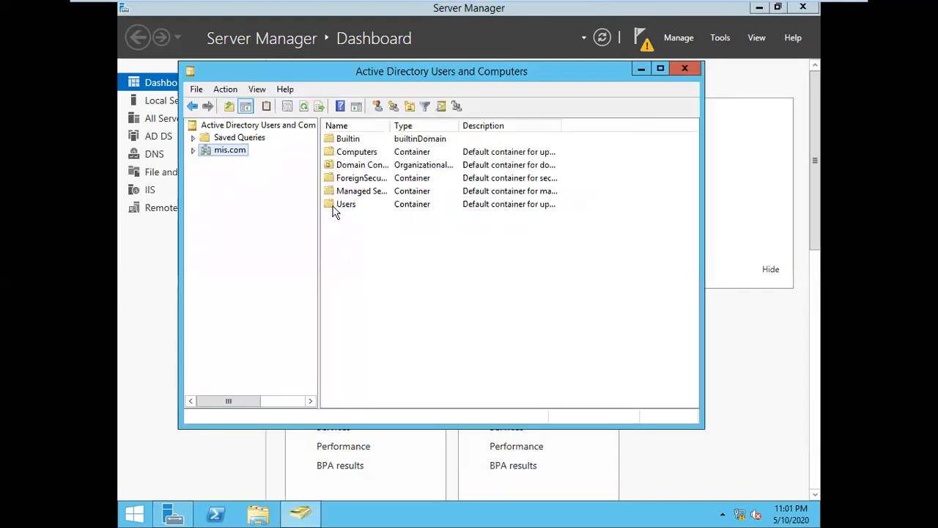
pyautogui.click(682, 71)
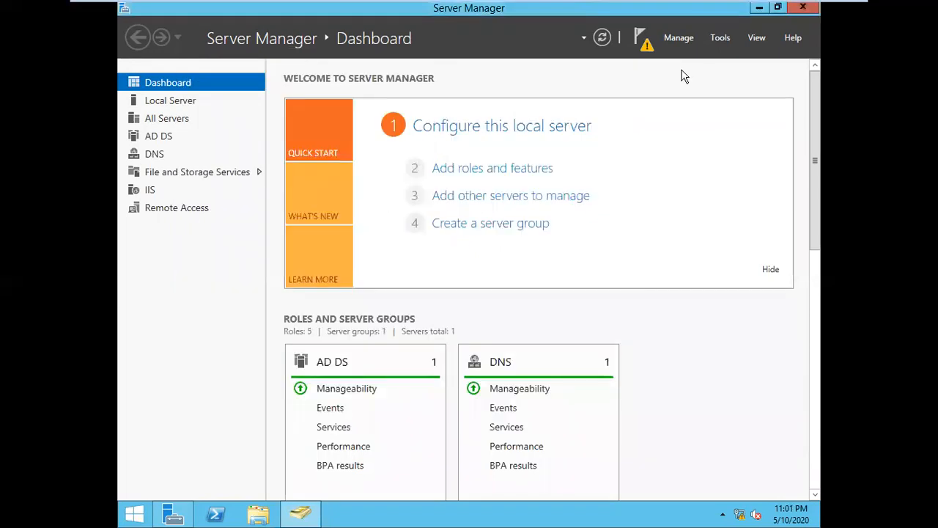
# Step: Try the pending Getting Started Wizard notice, dismiss the RAMgmtUI.exe error, and close Server Manager
pyautogui.click(641, 41)
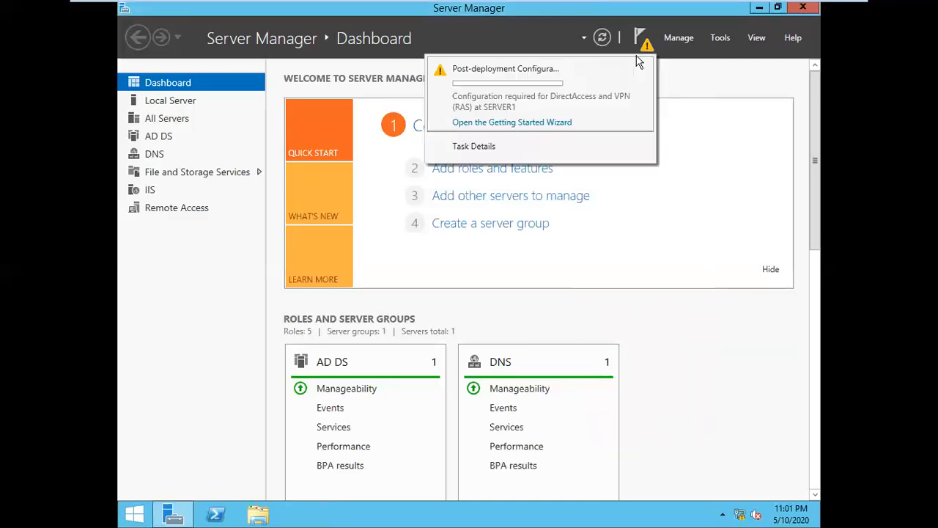
pyautogui.click(540, 126)
pyautogui.click(596, 311)
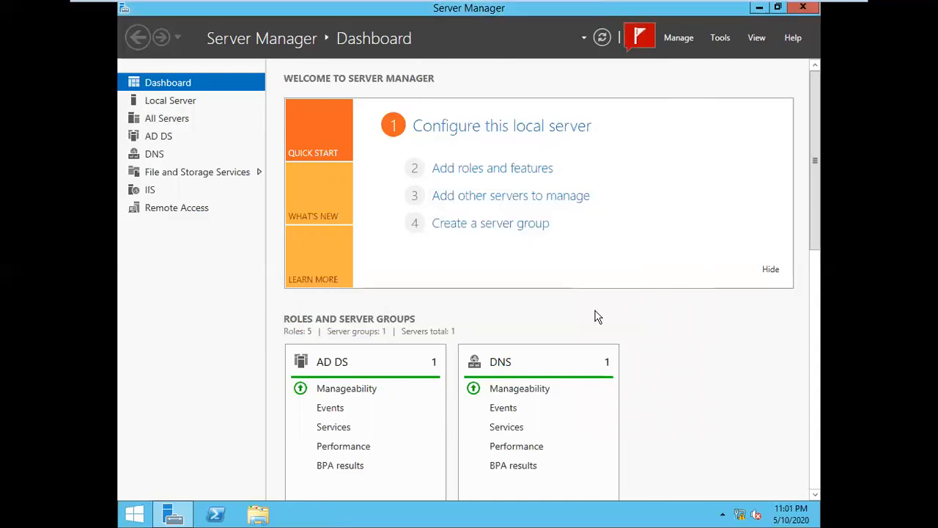
pyautogui.click(803, 8)
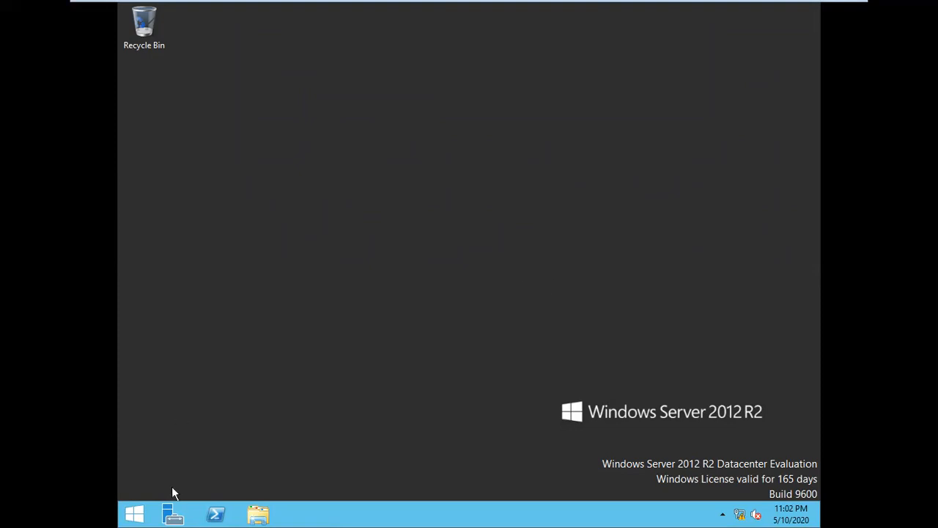
# Step: Reopen Server Manager from the taskbar so its Dashboard loads
pyautogui.click(173, 515)
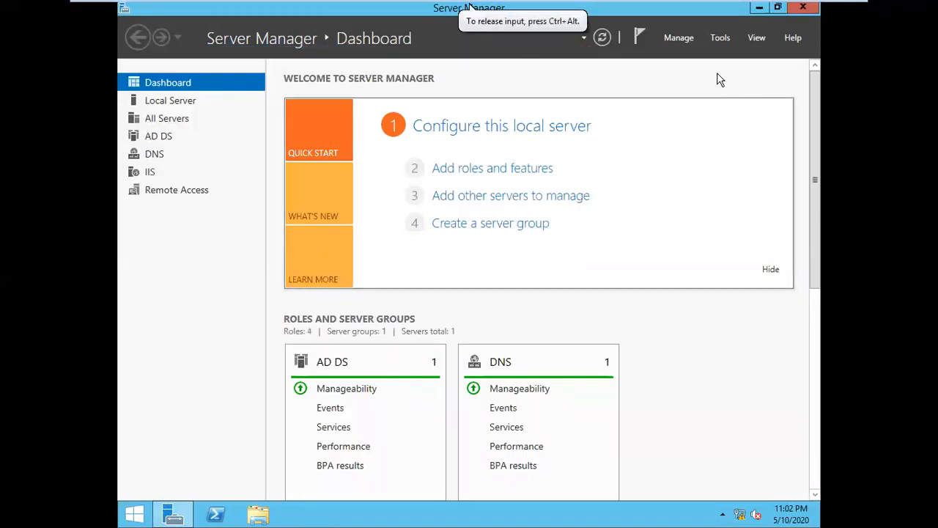
# Step: Open the Add Roles and Features wizard and get past Before You Begin to installation type
pyautogui.click(484, 170)
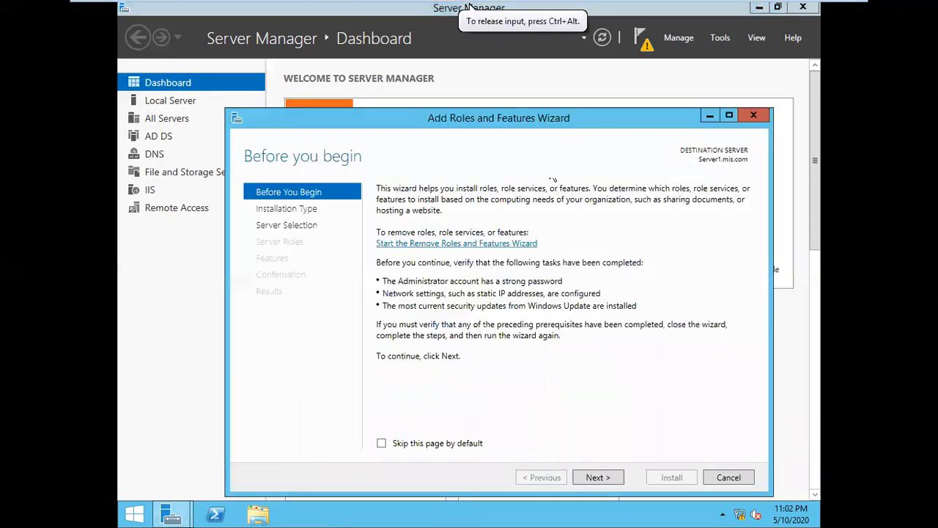
pyautogui.moveTo(546, 125); pyautogui.dragTo(548, 94)
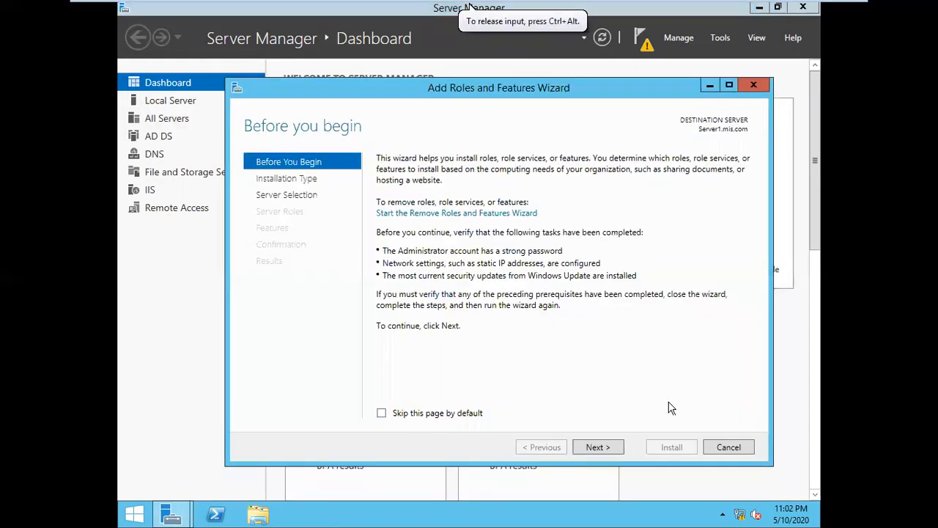
pyautogui.click(610, 451)
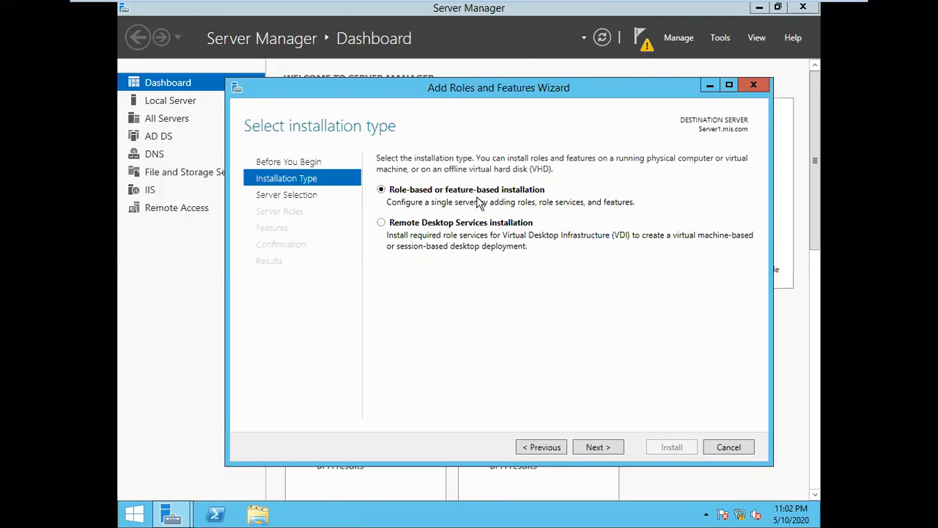
# Step: Select Remote Desktop Services installation and continue to the deployment type page
pyautogui.click(381, 224)
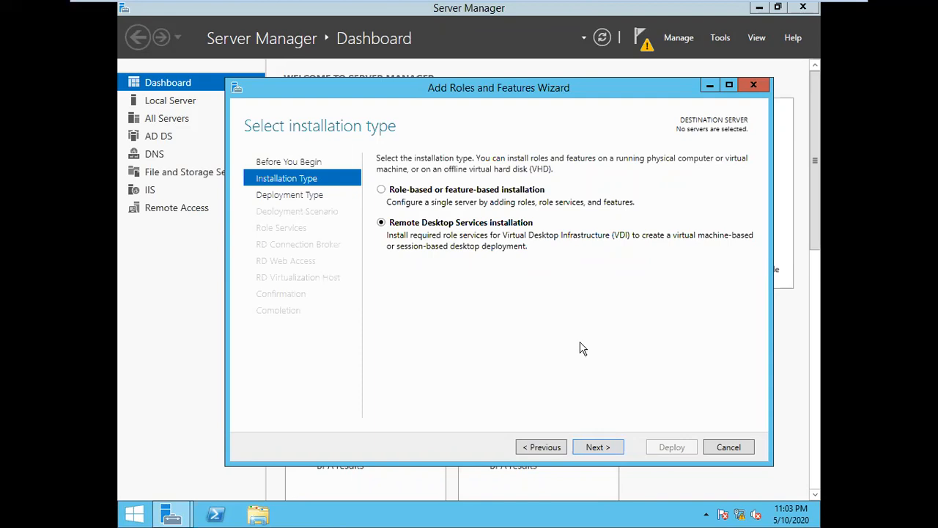
pyautogui.click(483, 329)
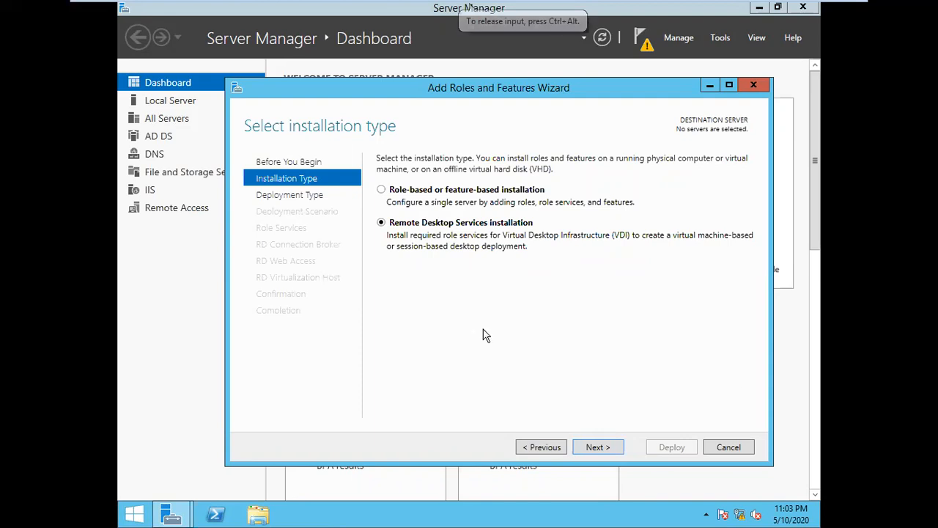
pyautogui.click(613, 451)
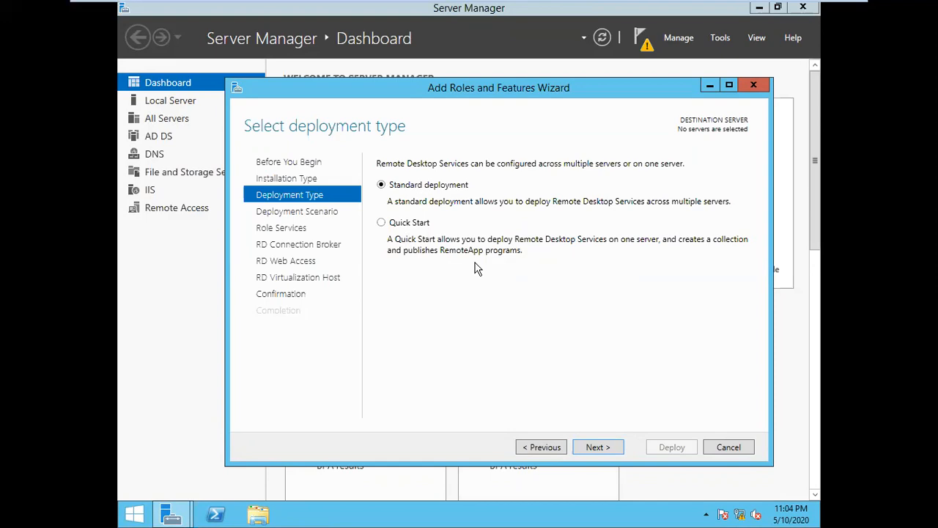
# Step: Pick the single-server Quick Start deployment and continue to deployment scenario
pyautogui.click(404, 228)
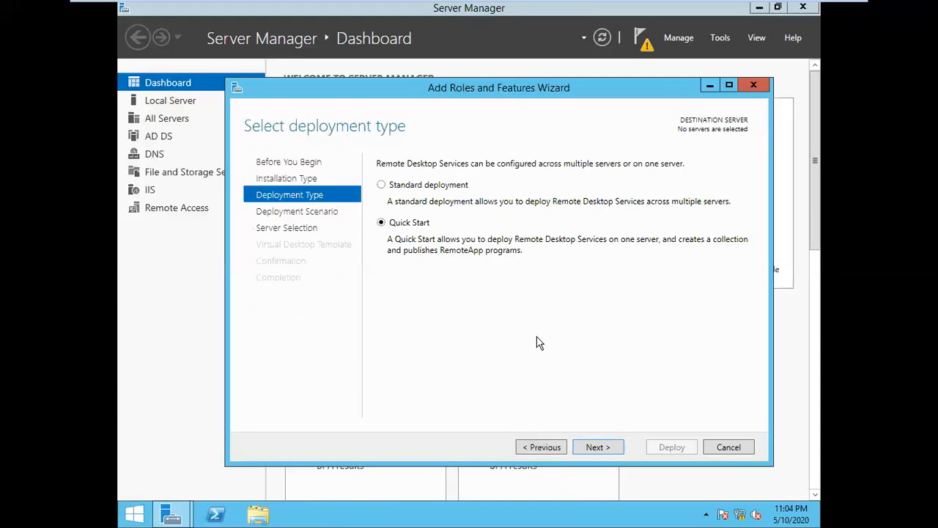
pyautogui.click(612, 455)
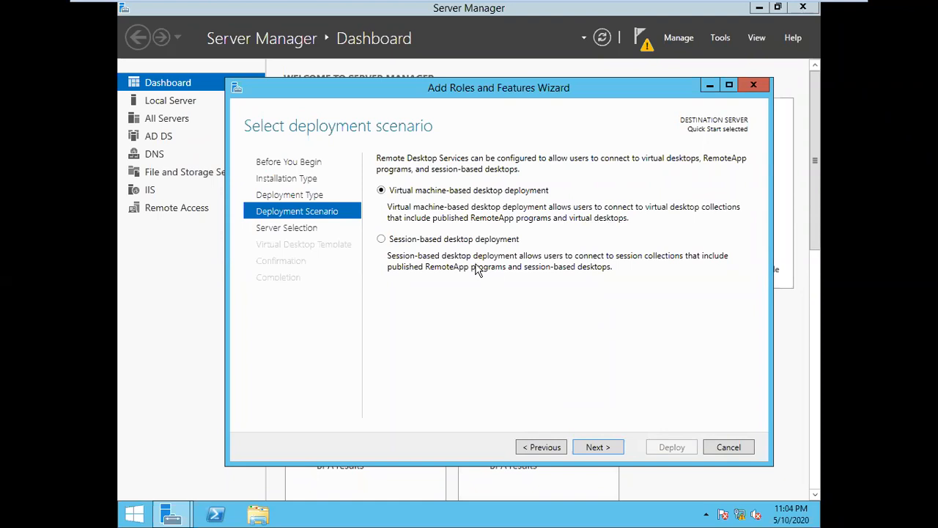
# Step: Choose session-based desktop deployment and advance to server selection with Server1 (10.0.0.1)
pyautogui.click(407, 242)
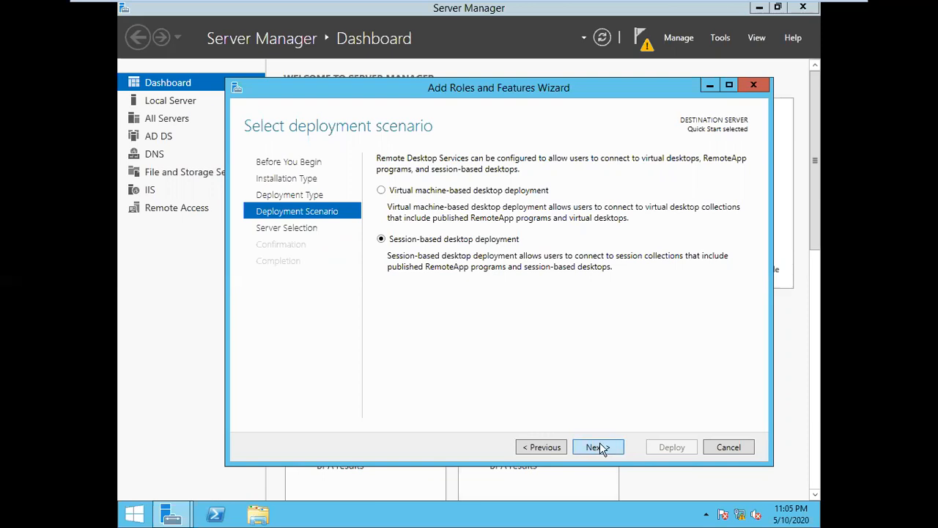
pyautogui.click(619, 455)
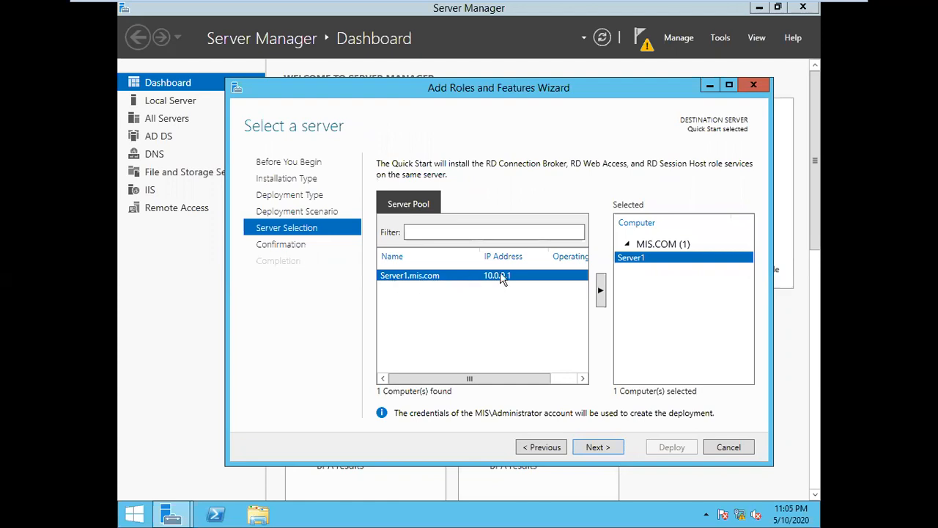
# Step: Accept Server1 and review RD Connection Broker, RD Web Access and RD Session Host for installation
pyautogui.click(607, 453)
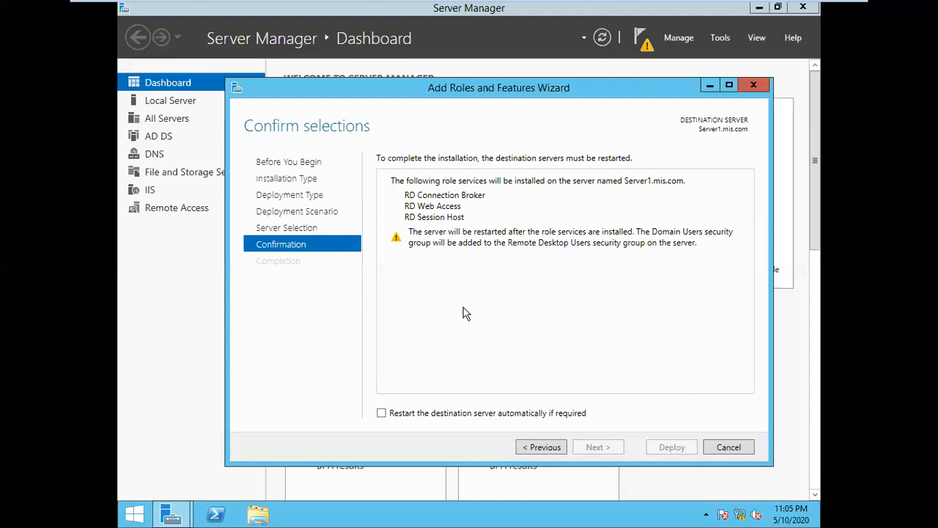
# Step: Allow automatic restart if required and deploy the Remote Desktop Services roles to Server1
pyautogui.click(440, 416)
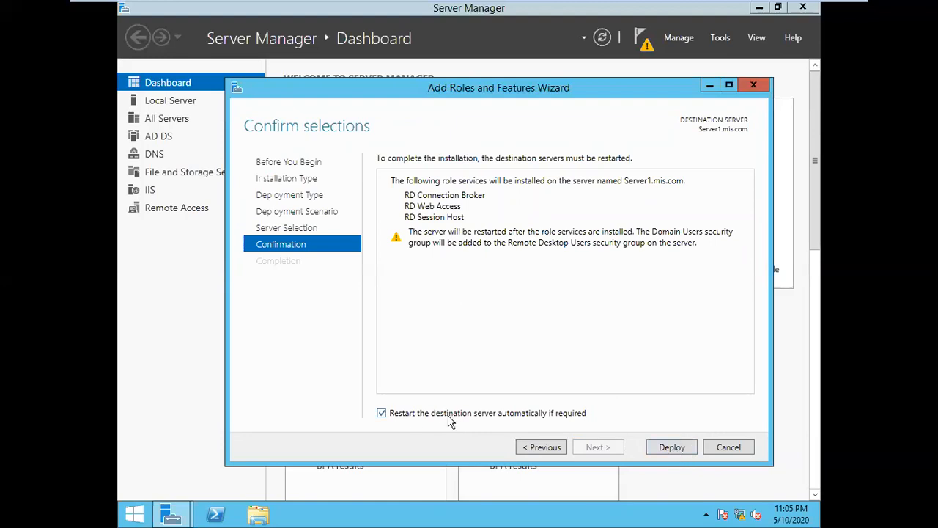
pyautogui.click(672, 451)
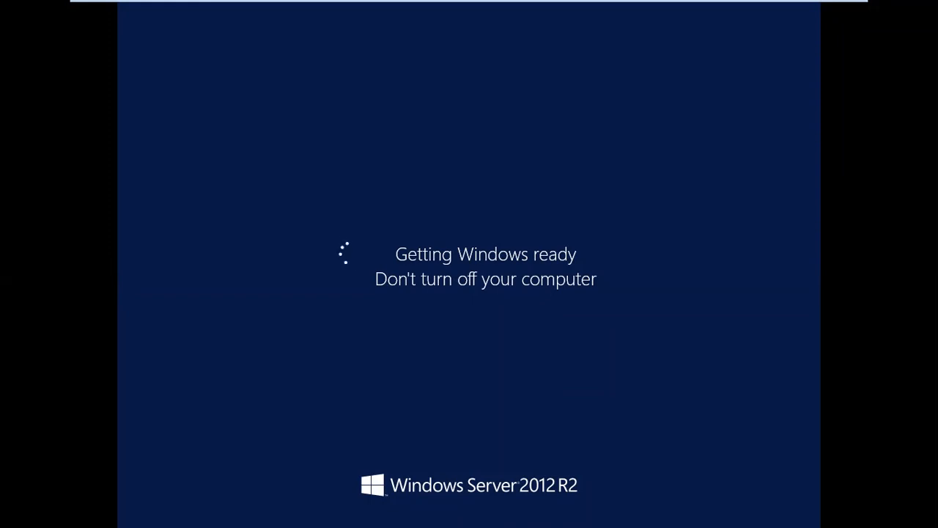
# Step: Give input control to the VM and wait for the server to finish restarting
pyautogui.moveTo(677, 2)
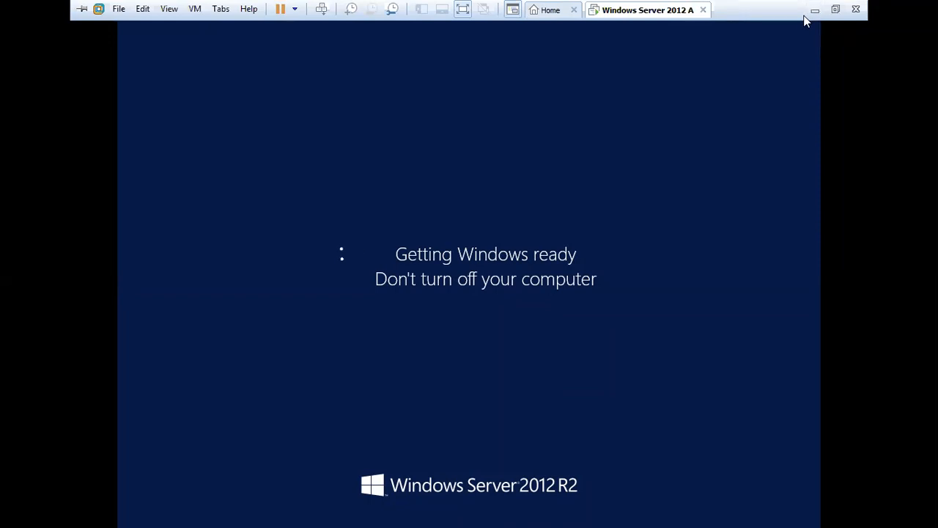
pyautogui.click(653, 129)
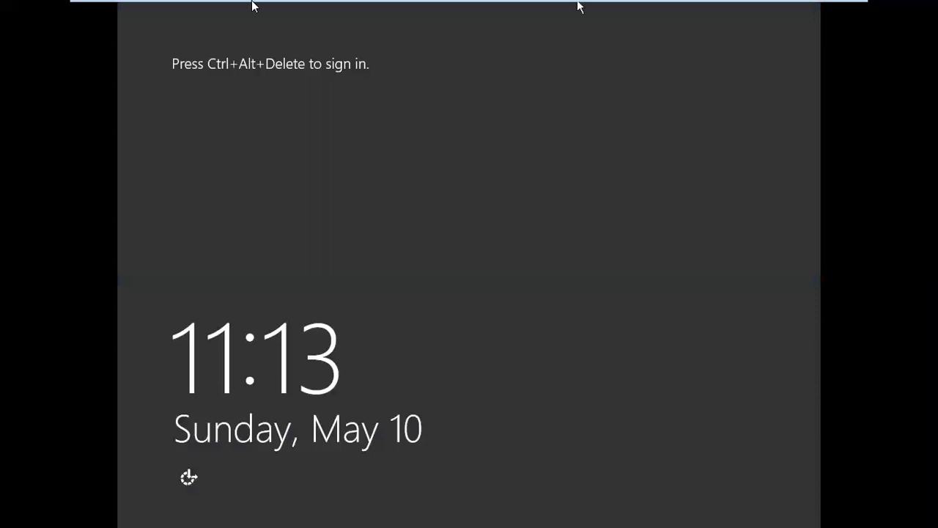
# Step: Sign in as administrator with the account password after sending Ctrl+Alt+Del
pyautogui.moveTo(281, 12)
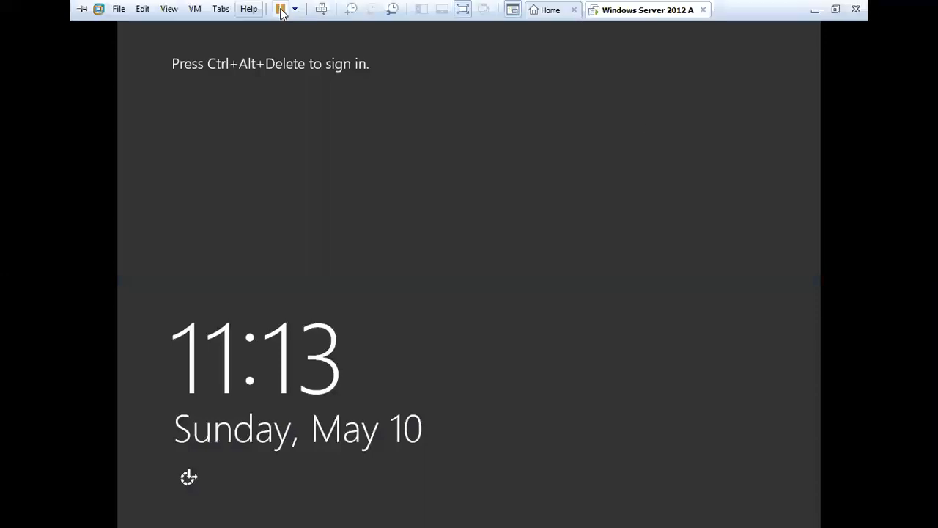
pyautogui.click(321, 9)
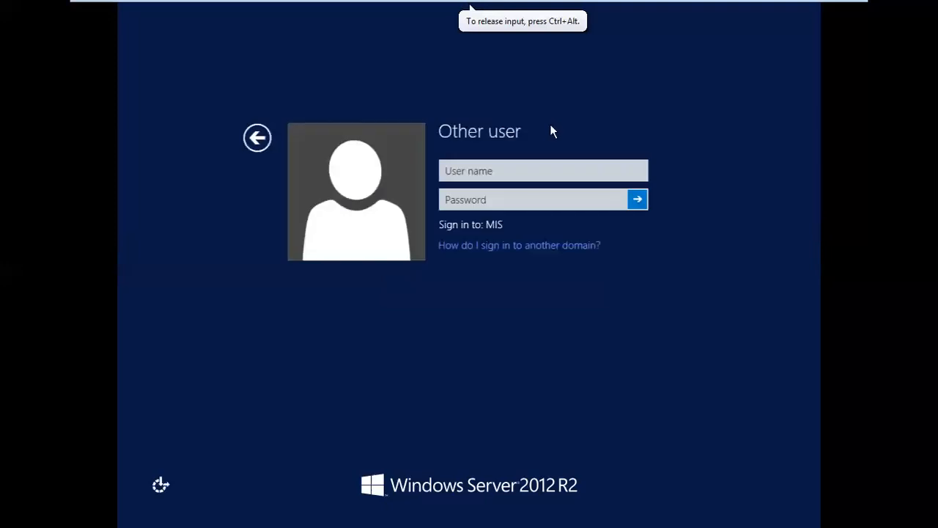
pyautogui.click(530, 164)
pyautogui.write('a')
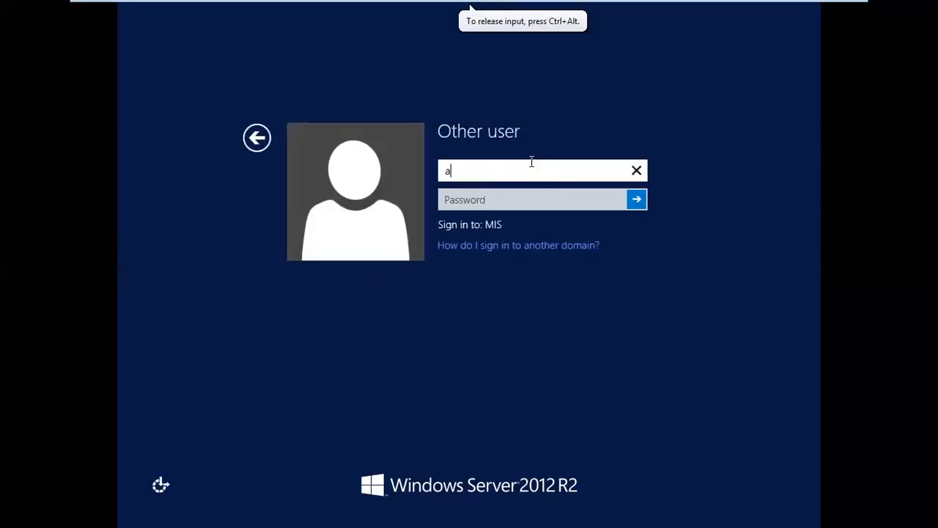
pyautogui.write('dministrator')
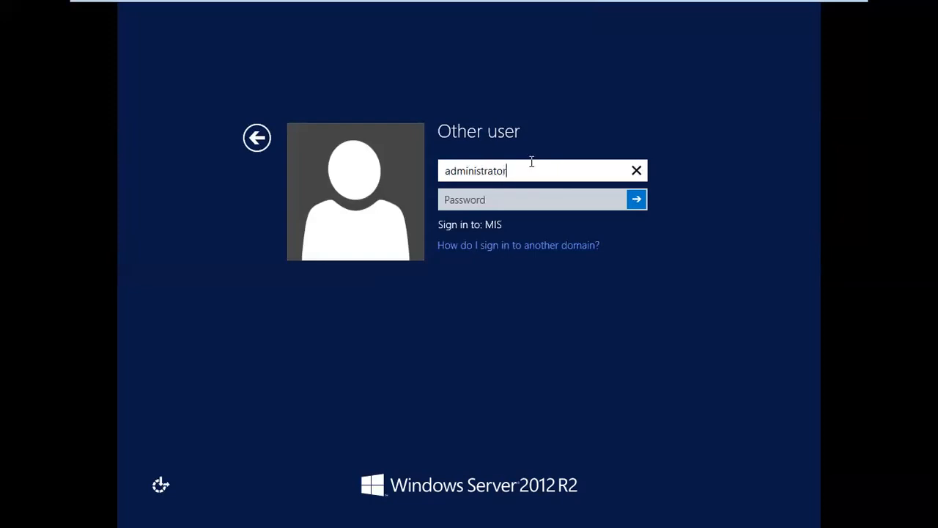
pyautogui.press('Tab')
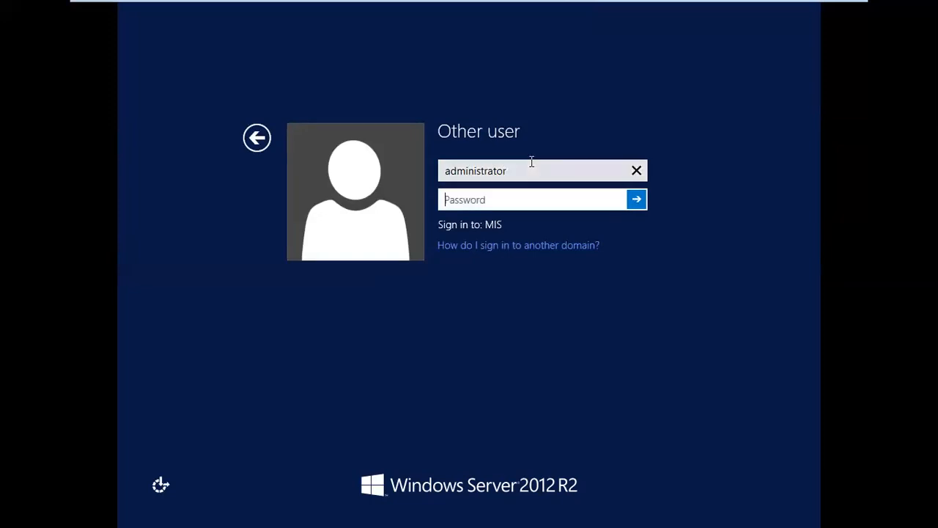
pyautogui.write('*******')
pyautogui.press('Return')
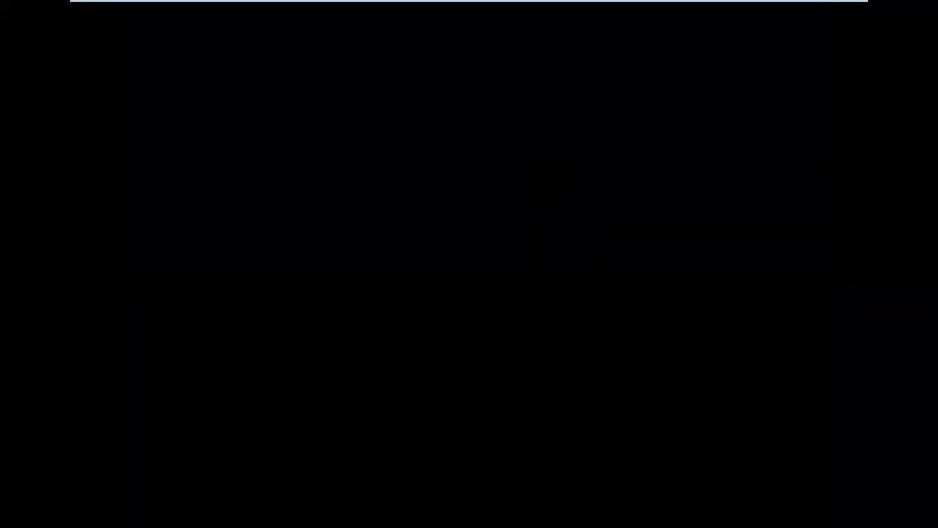
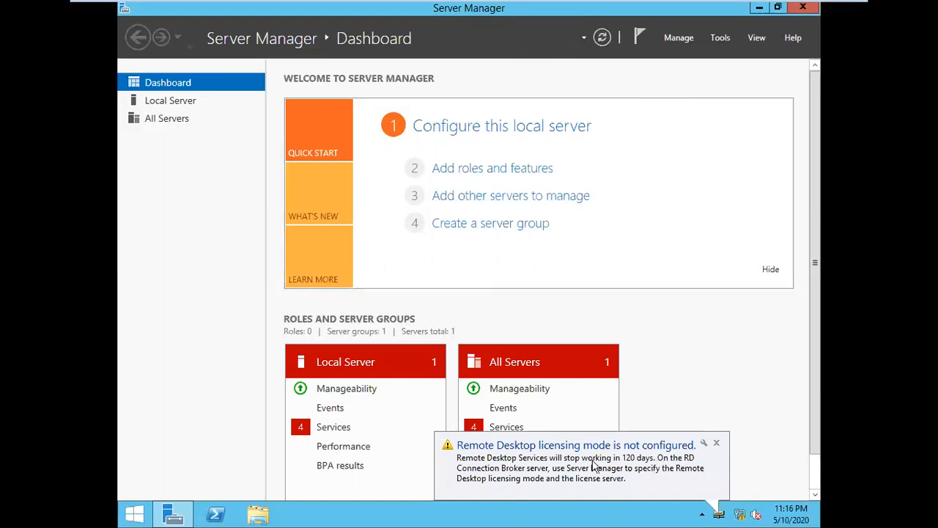
# Step: Dismiss the Remote Desktop licensing warning and open Tools to bring up the deployment progress
pyautogui.click(716, 443)
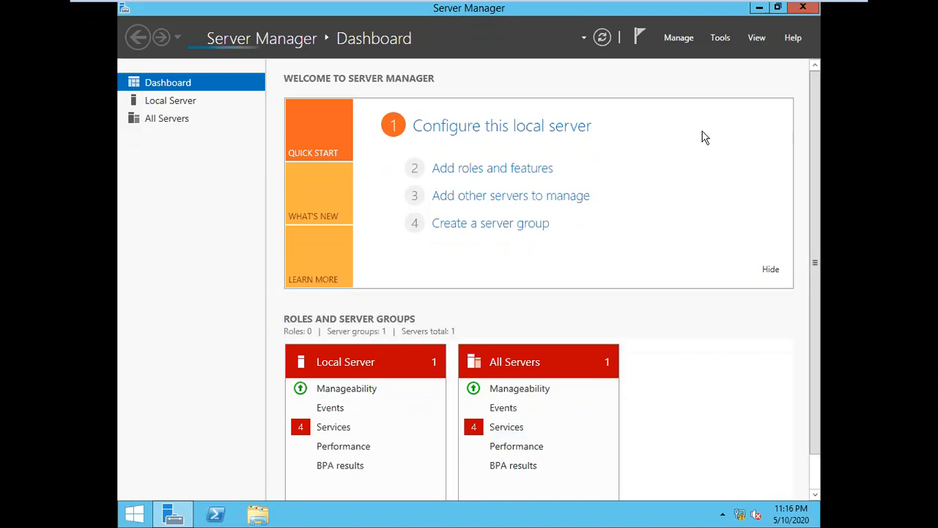
pyautogui.click(722, 38)
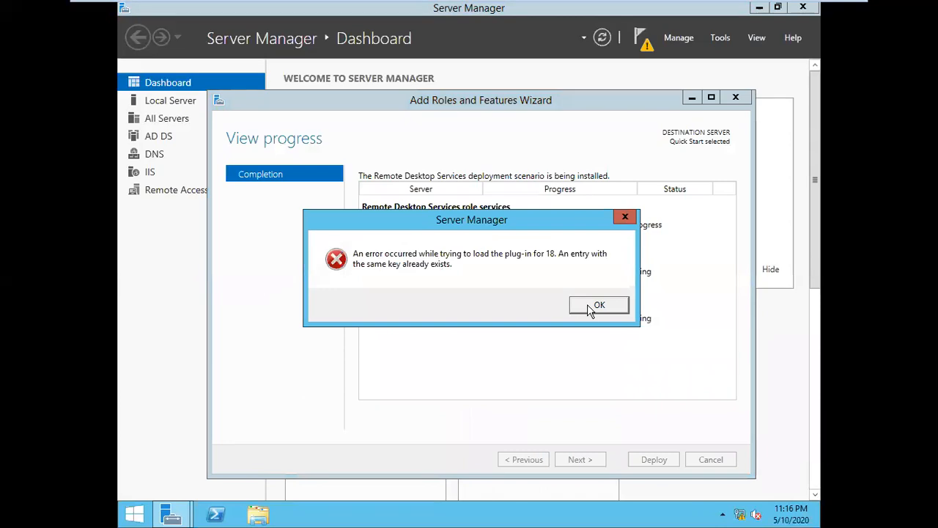
# Step: Acknowledge the duplicate-key plug-in error and move the deployment wizard higher up
pyautogui.click(595, 306)
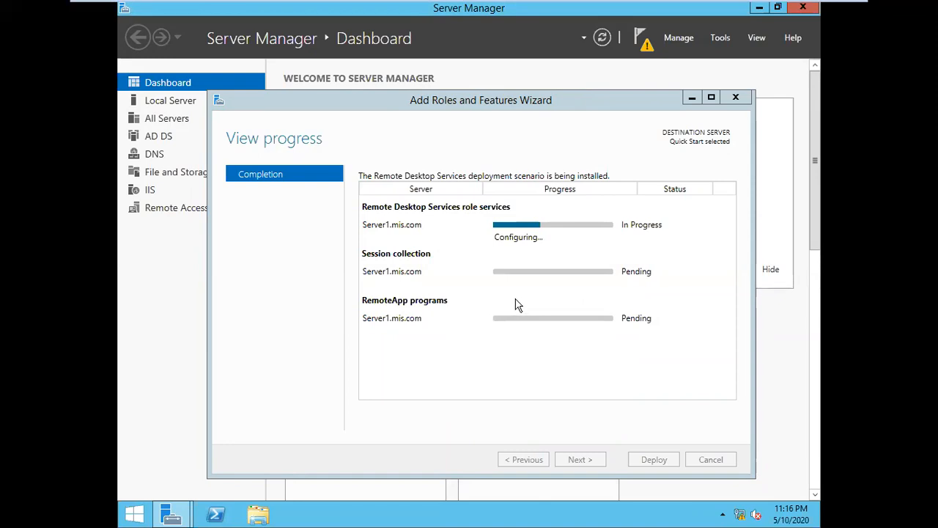
pyautogui.click(501, 109)
pyautogui.moveTo(501, 106); pyautogui.dragTo(502, 70)
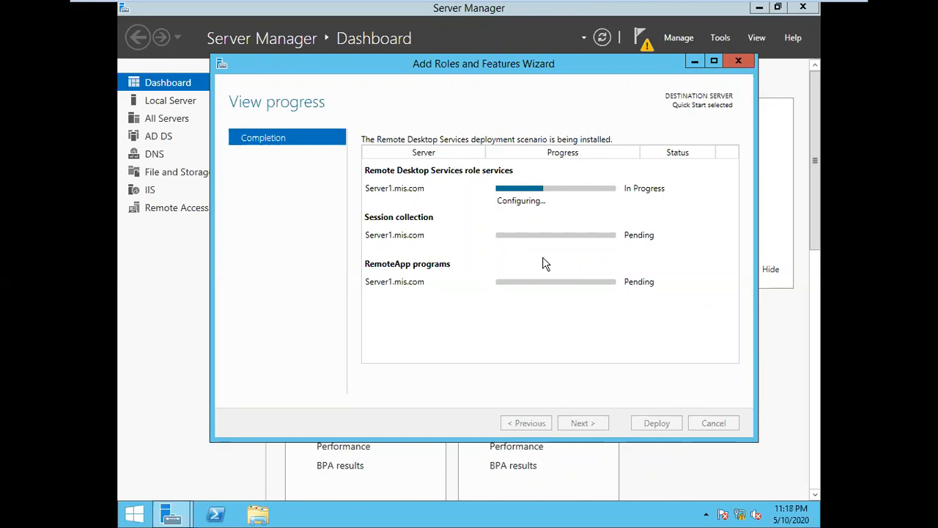
# Step: Restore the deployment wizard from the taskbar and wait until role services, collection and RemoteApp programs succeed
pyautogui.click(693, 63)
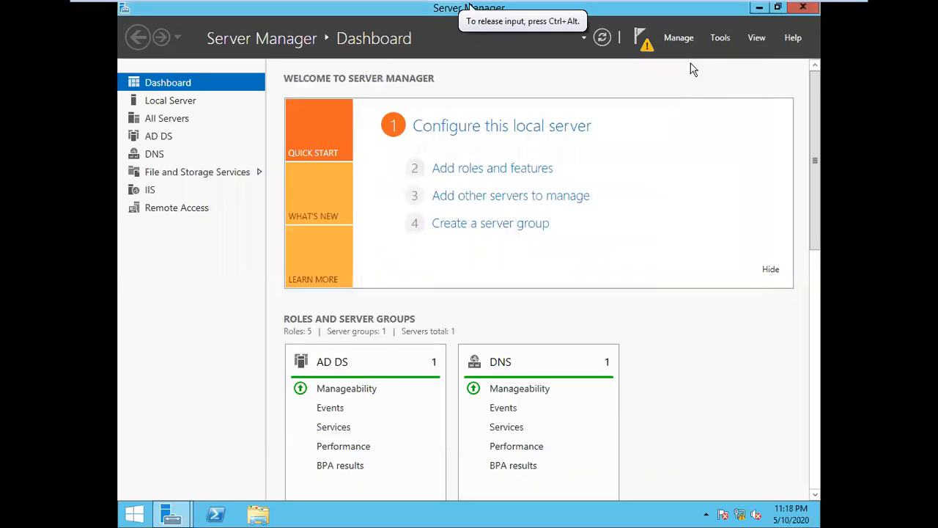
pyautogui.click(183, 517)
pyautogui.click(325, 442)
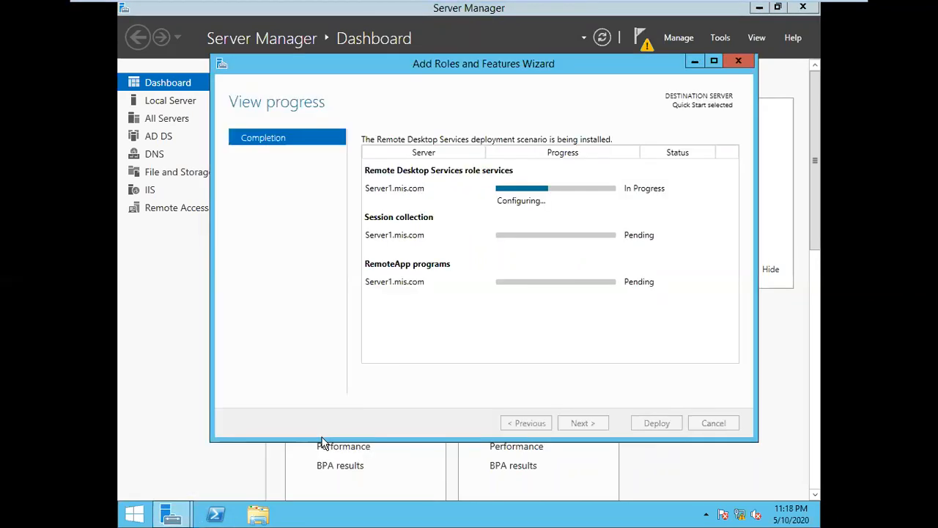
pyautogui.moveTo(498, 201); pyautogui.dragTo(553, 202)
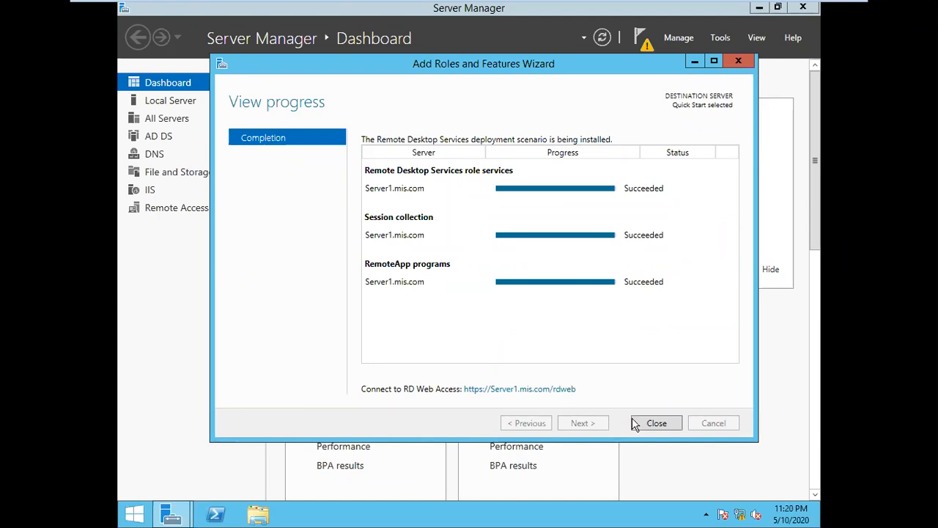
# Step: Close the completed Add Roles and Features Wizard
pyautogui.click(658, 423)
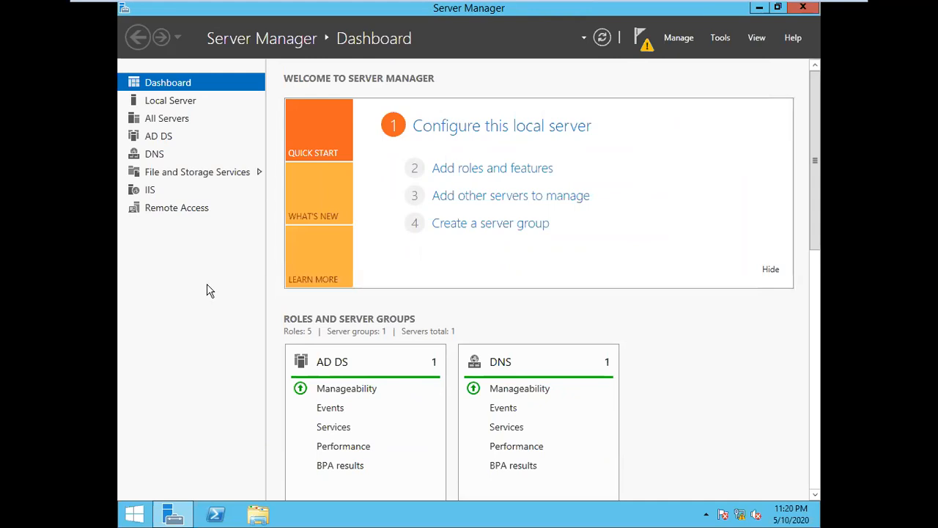
# Step: Go to the Remote Access page and refresh its Servers list from the TASKS menu
pyautogui.click(174, 210)
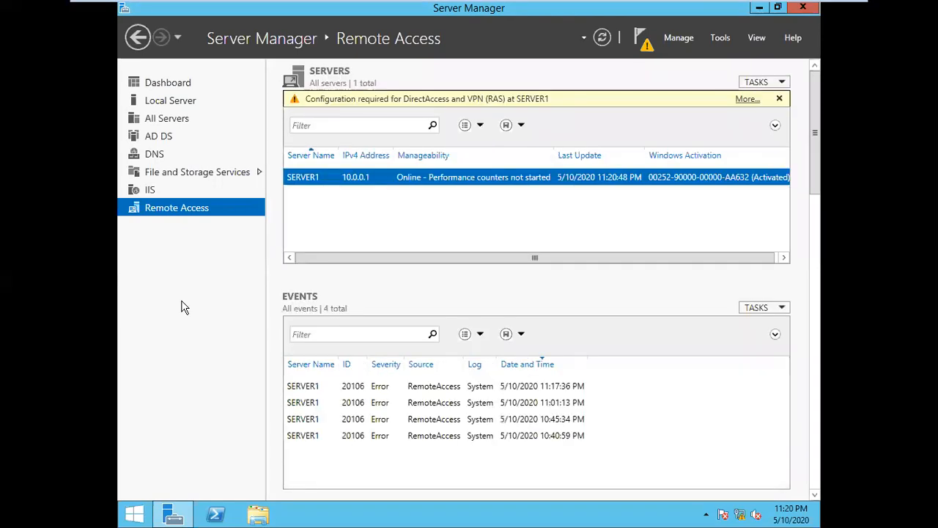
pyautogui.scroll(-2, 484, 263)
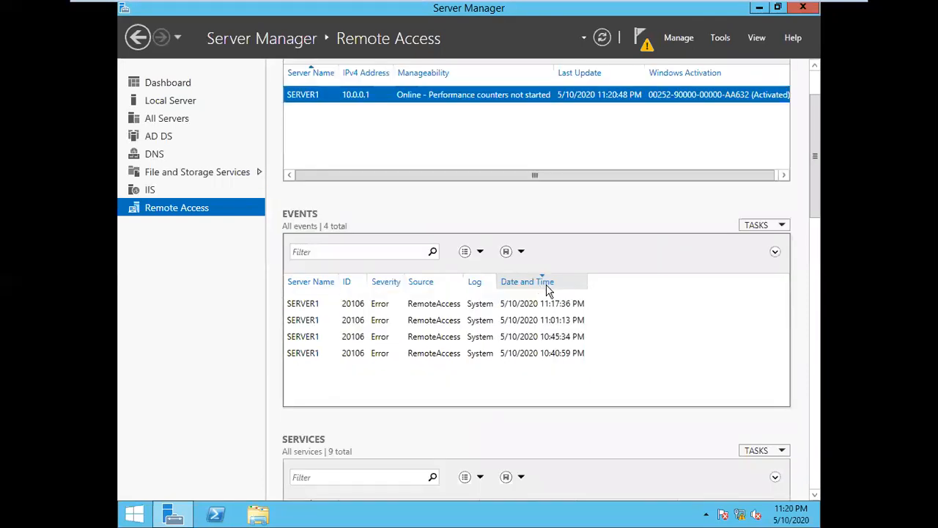
pyautogui.moveTo(806, 193); pyautogui.dragTo(794, 106)
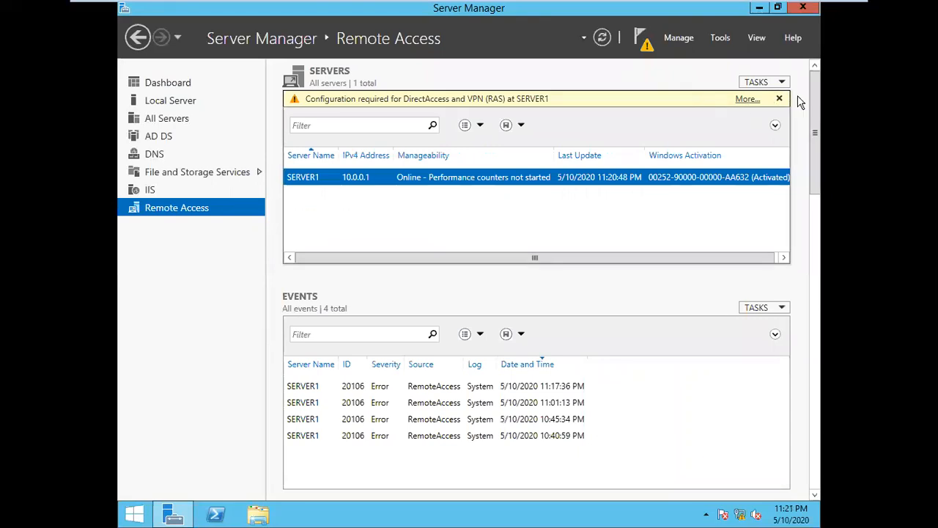
pyautogui.click(781, 83)
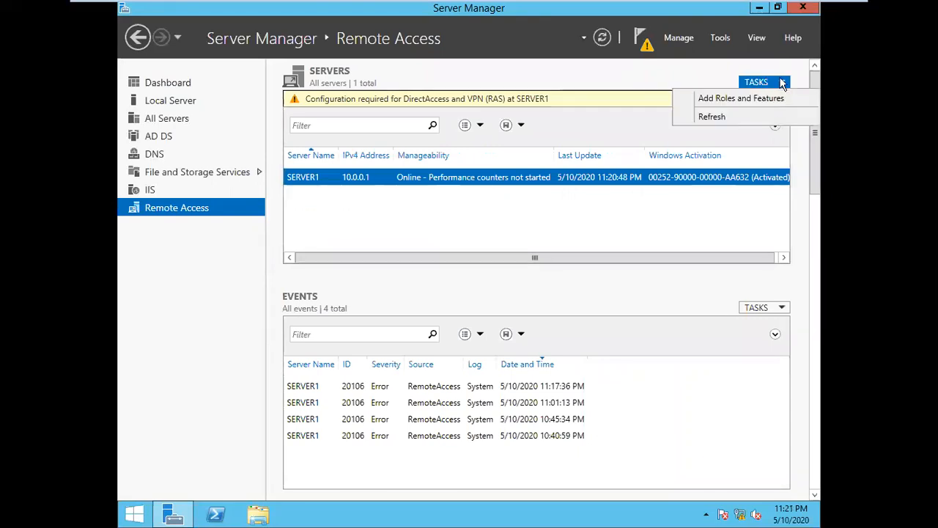
pyautogui.click(711, 117)
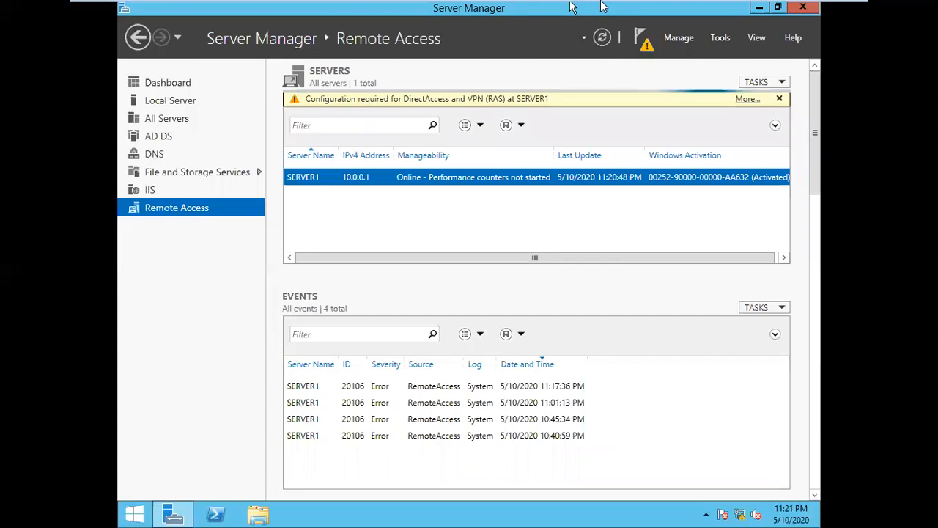
# Step: Inspect Remote Access and its TASKS menu under Roles and Features, then close Server Manager
pyautogui.moveTo(733, 8)
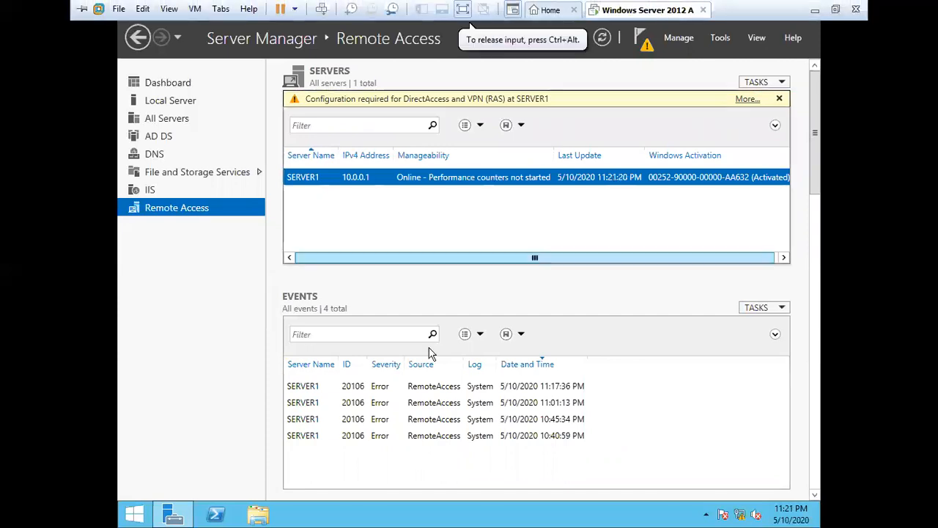
pyautogui.scroll(-2, 579, 297)
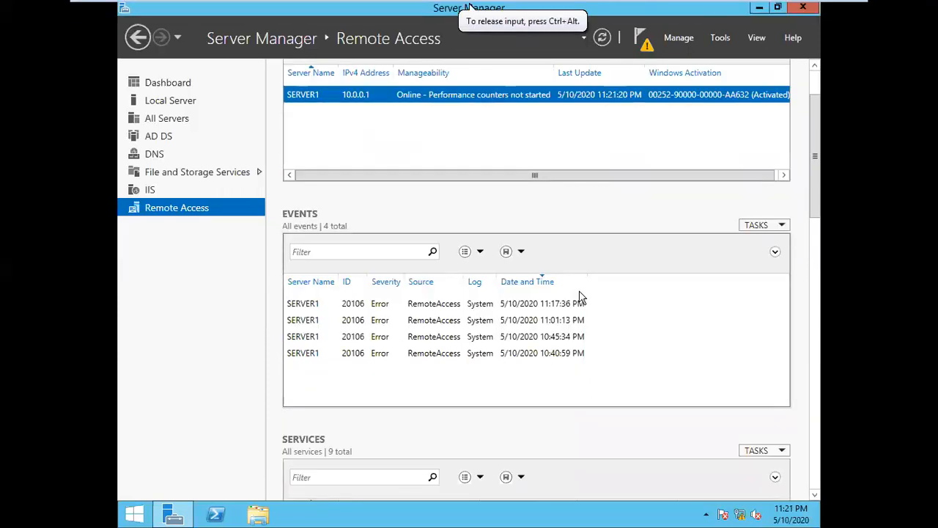
pyautogui.moveTo(808, 167)
pyautogui.mouseDown()
pyautogui.moveTo(808, 224)
pyautogui.moveTo(793, 278)
pyautogui.moveTo(789, 247)
pyautogui.moveTo(766, 456)
pyautogui.mouseUp()
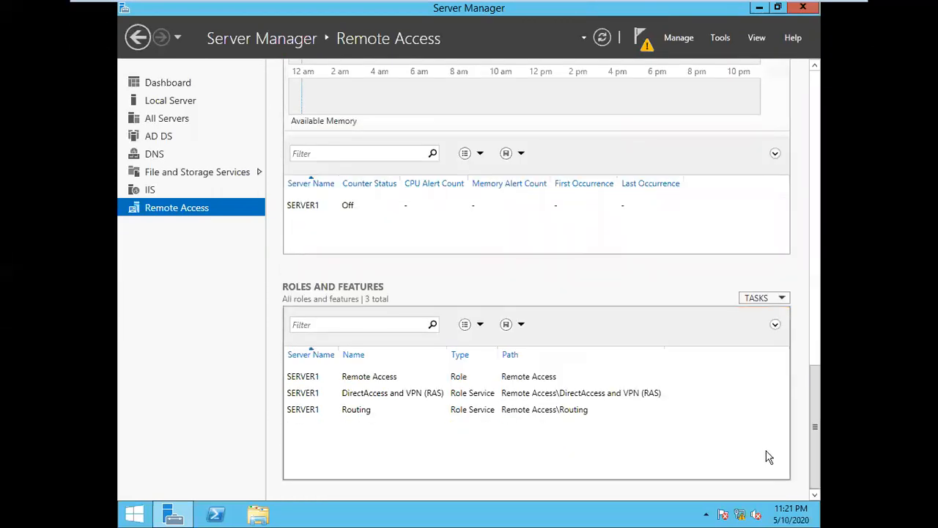
pyautogui.click(393, 379)
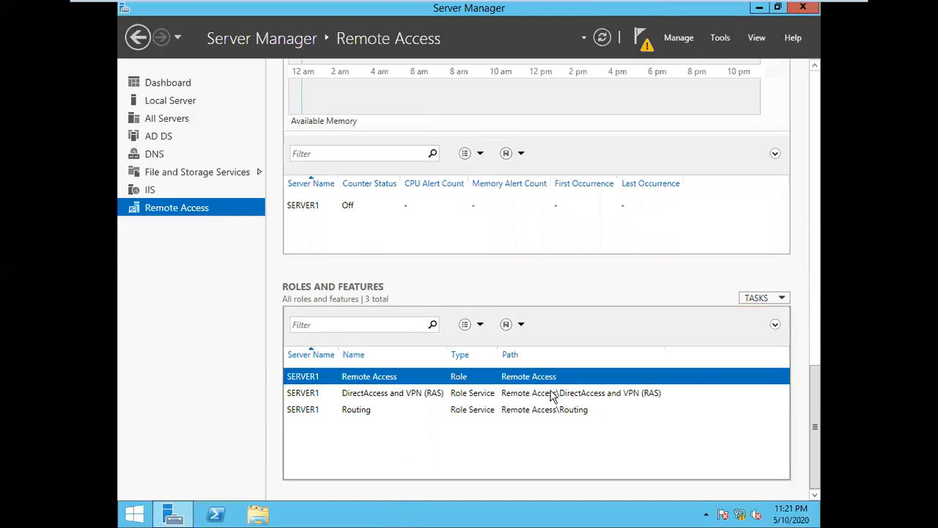
pyautogui.click(779, 298)
pyautogui.click(657, 271)
pyautogui.scroll(10, 470, 5)
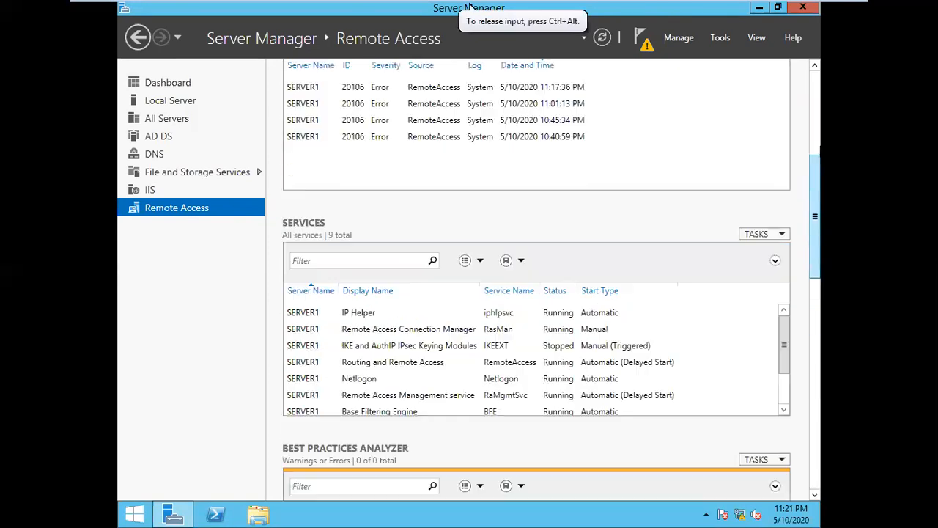
pyautogui.scroll(5, 469, 7)
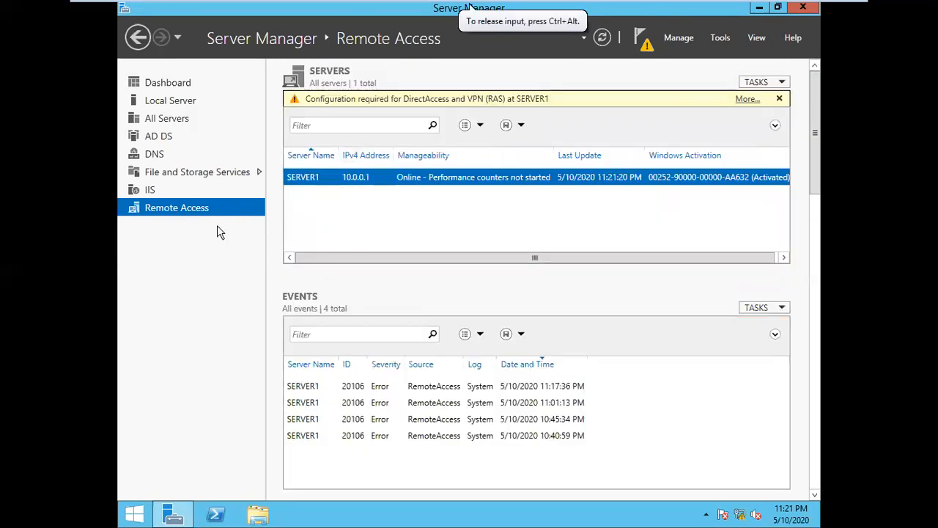
pyautogui.click(799, 8)
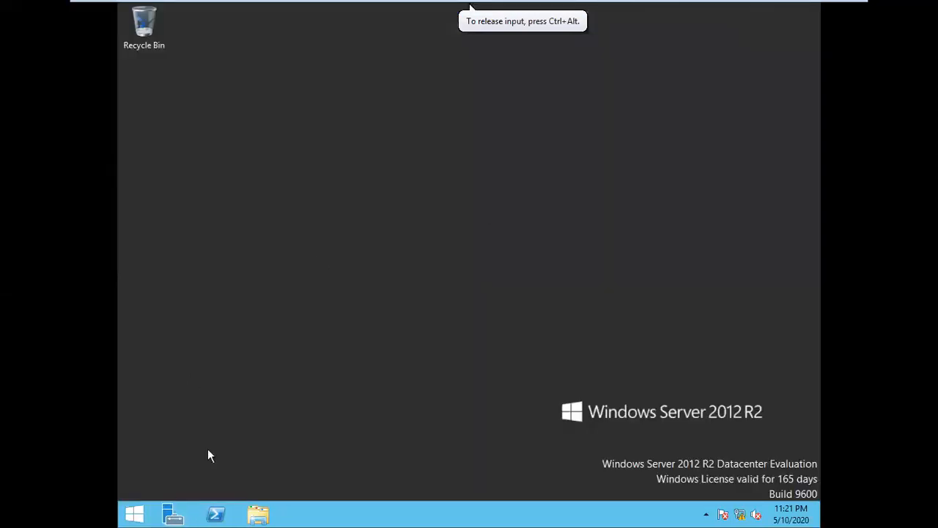
# Step: Reopen Server Manager and bring the Windows Server VM back to full screen
pyautogui.click(177, 518)
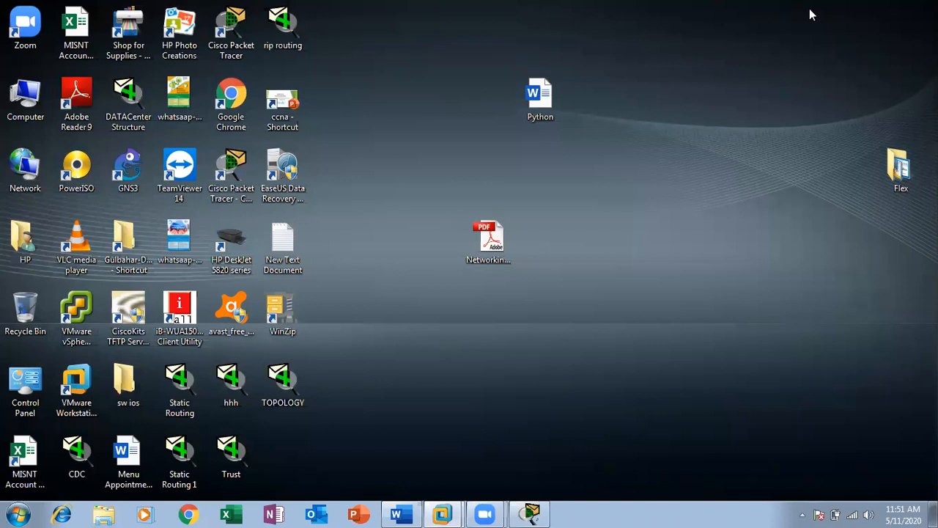
pyautogui.moveTo(441, 513)
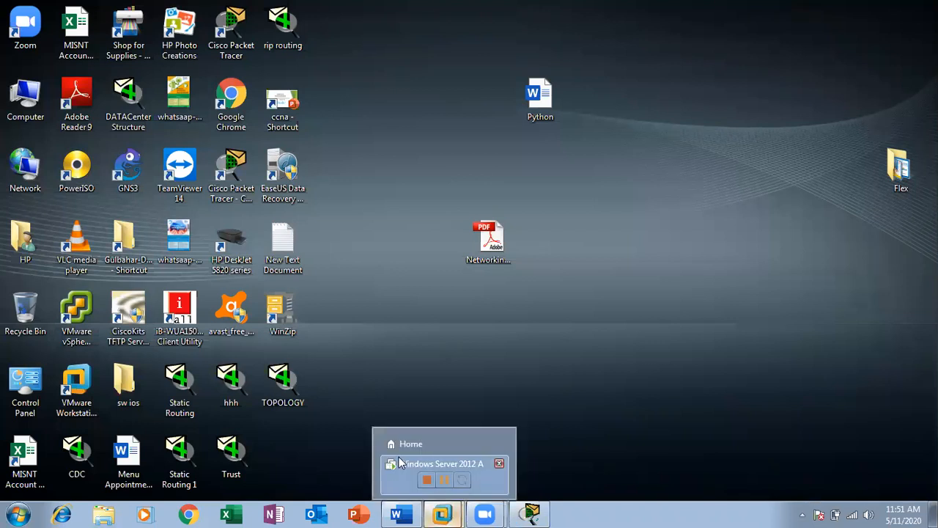
pyautogui.click(400, 461)
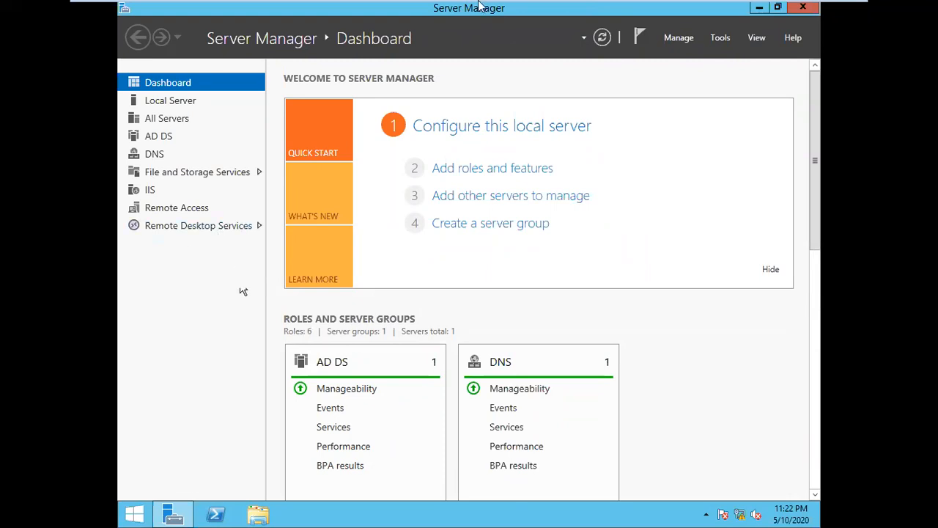
# Step: Minimize the virtual machine window and restore it to full screen
pyautogui.click(694, 130)
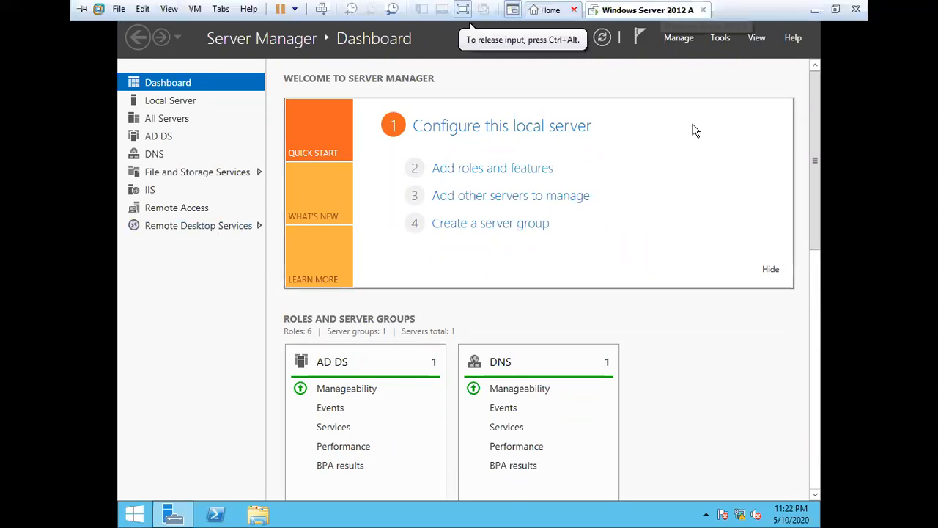
pyautogui.click(814, 11)
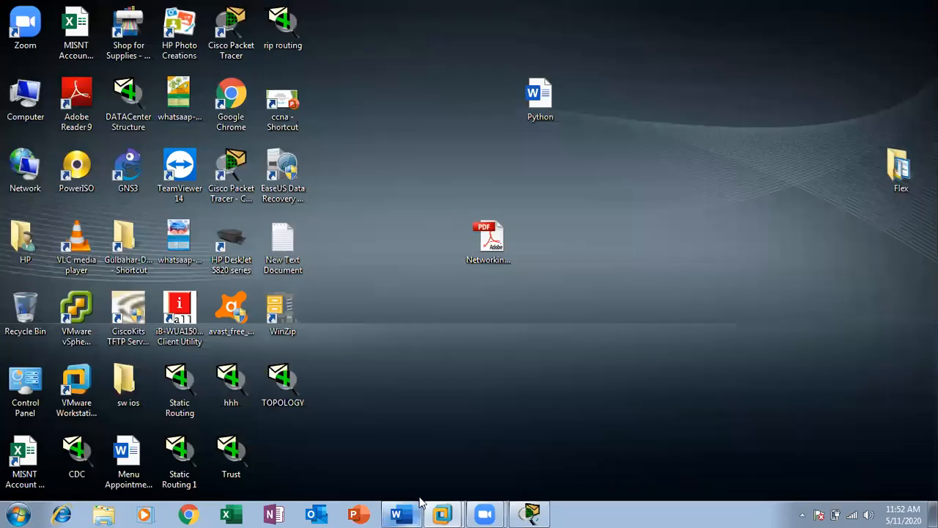
pyautogui.click(443, 514)
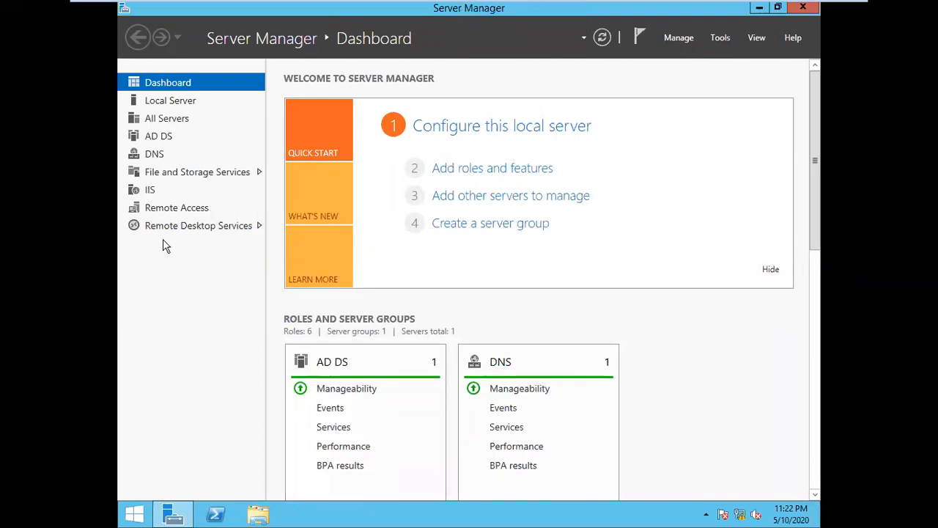
# Step: Open the Remote Desktop Services overview, then the QuickSessionCollection session collection
pyautogui.click(228, 233)
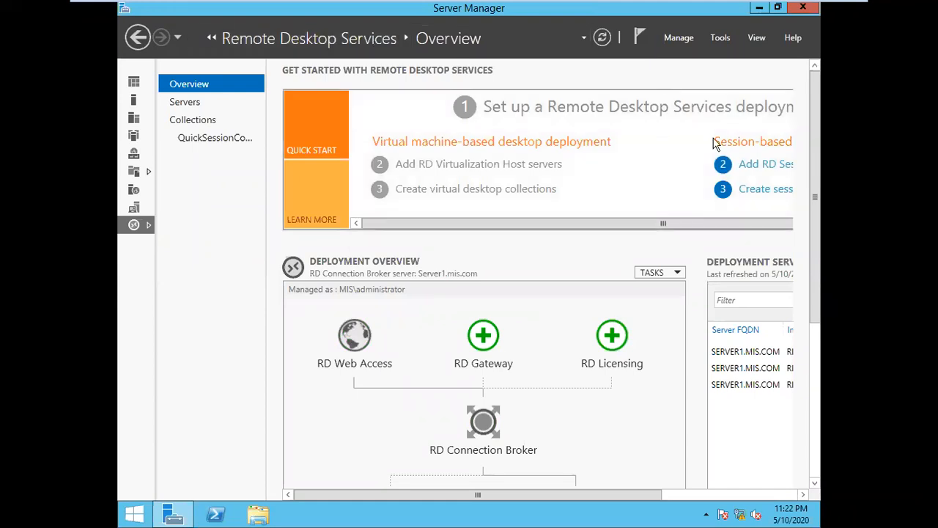
pyautogui.moveTo(818, 183)
pyautogui.mouseDown()
pyautogui.moveTo(818, 341)
pyautogui.moveTo(817, 172)
pyautogui.mouseUp()
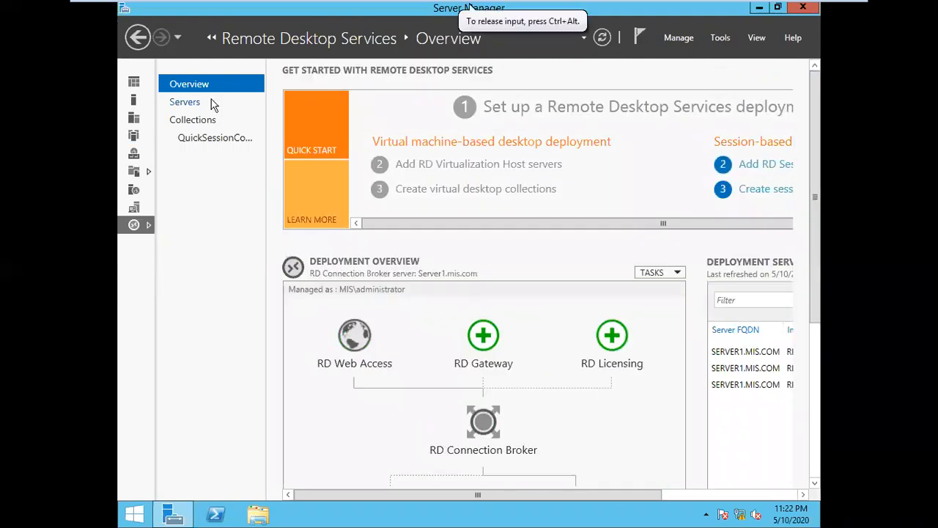
pyautogui.click(210, 145)
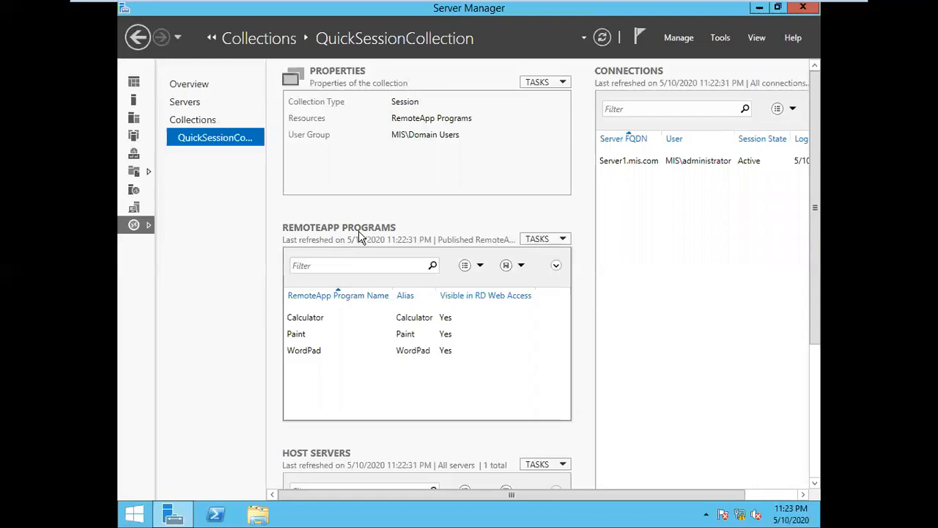
# Step: Show the REMOTEAPP PROGRAMS TASKS menu with Publish/Unpublish RemoteApp Programs
pyautogui.click(563, 241)
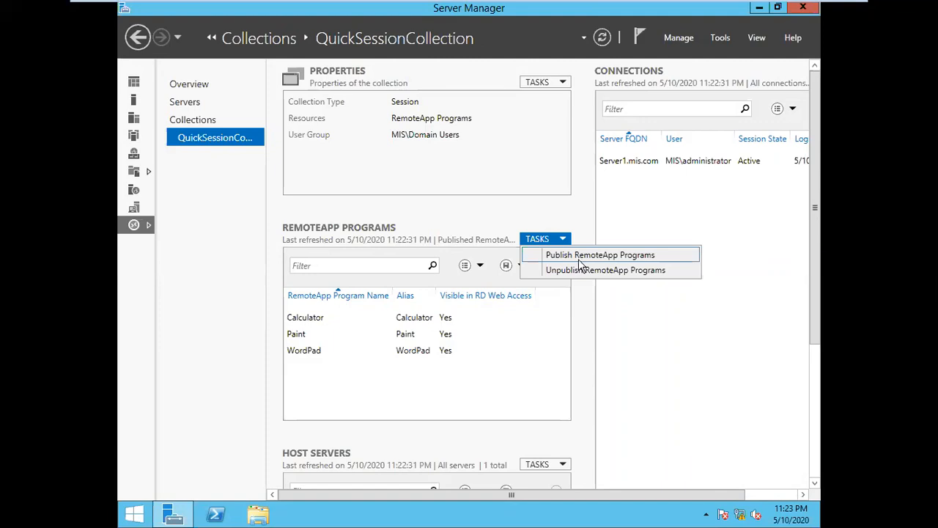
# Step: Start the Publish RemoteApp Programs wizard and scroll through the available programs
pyautogui.click(633, 258)
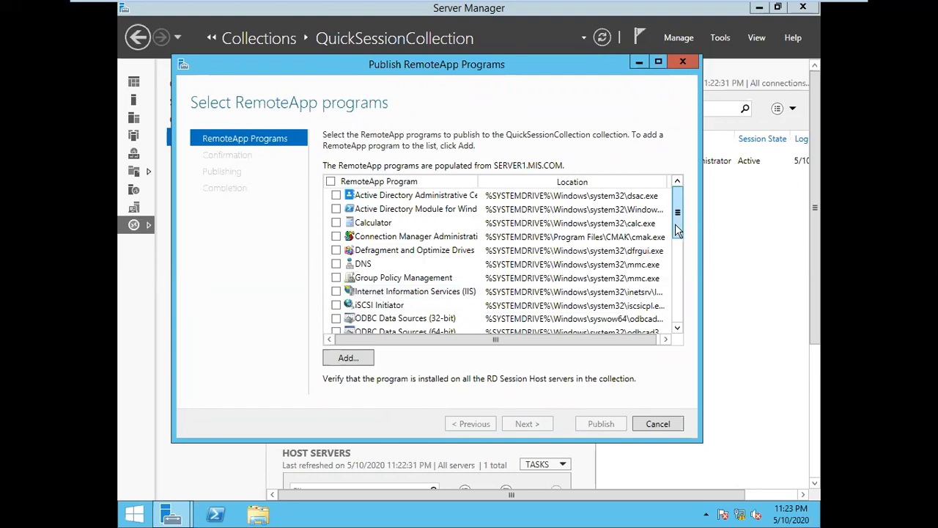
pyautogui.moveTo(677, 229); pyautogui.dragTo(675, 197)
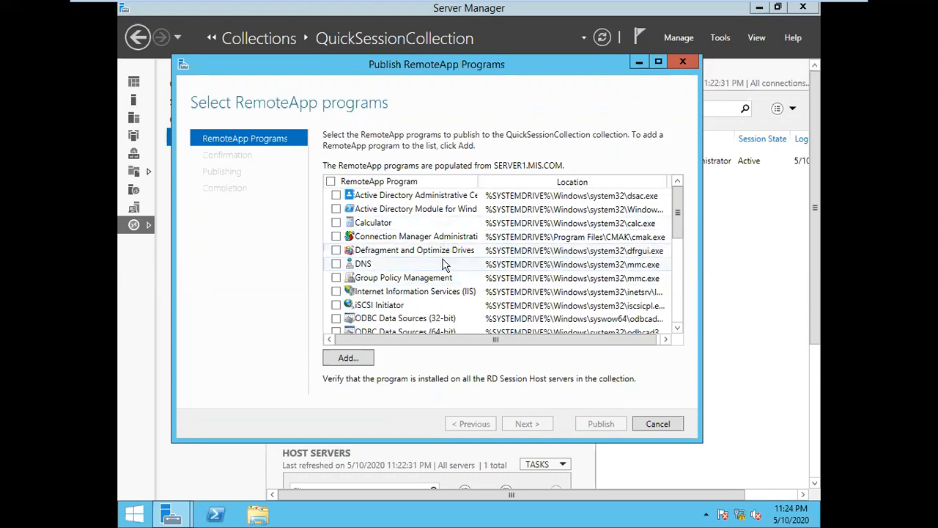
pyautogui.scroll(-5, 439, 264)
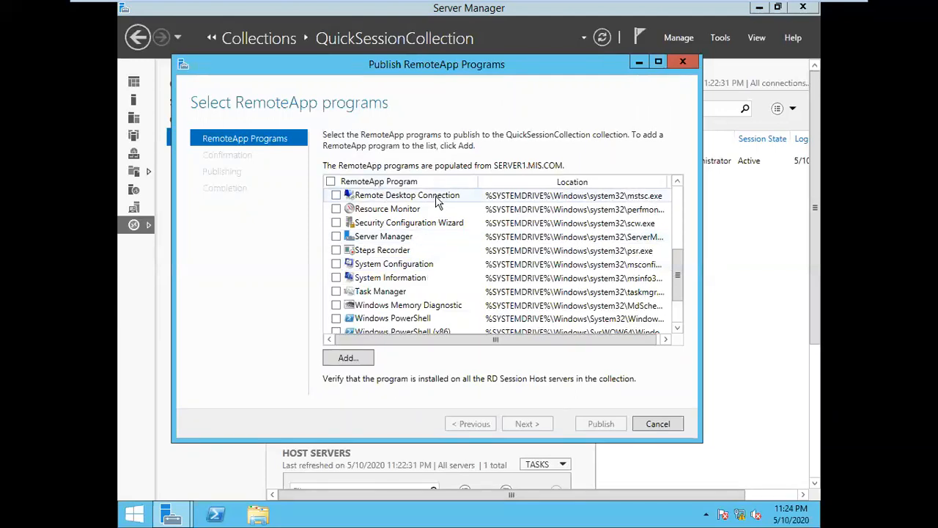
pyautogui.scroll(-2, 385, 293)
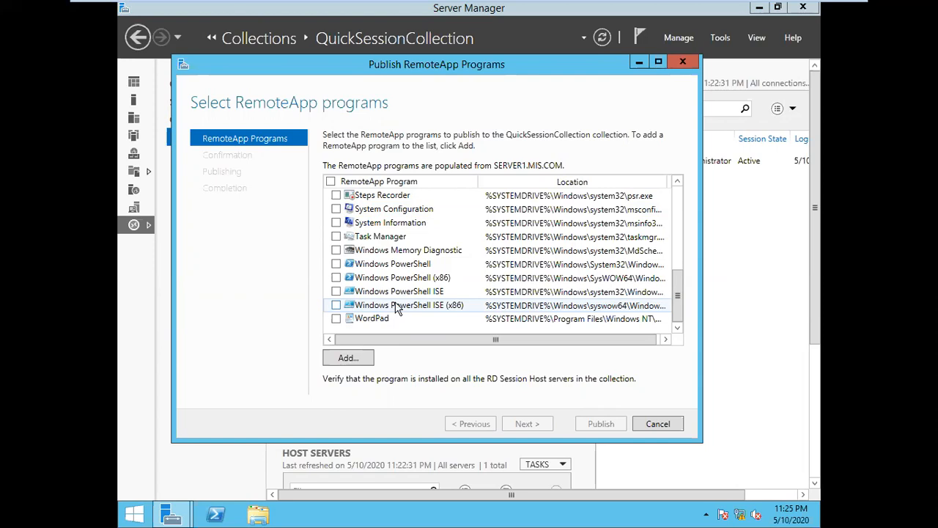
pyautogui.scroll(1, 382, 287)
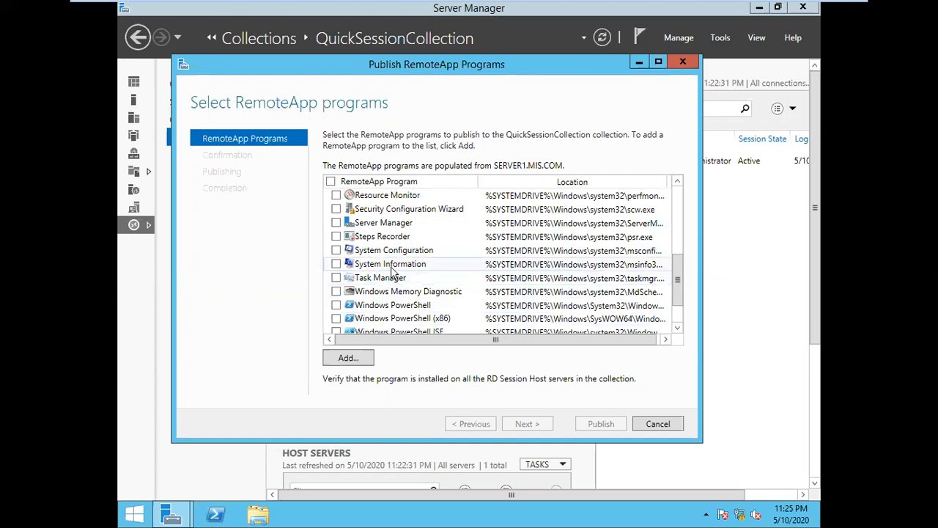
pyautogui.scroll(4, 399, 265)
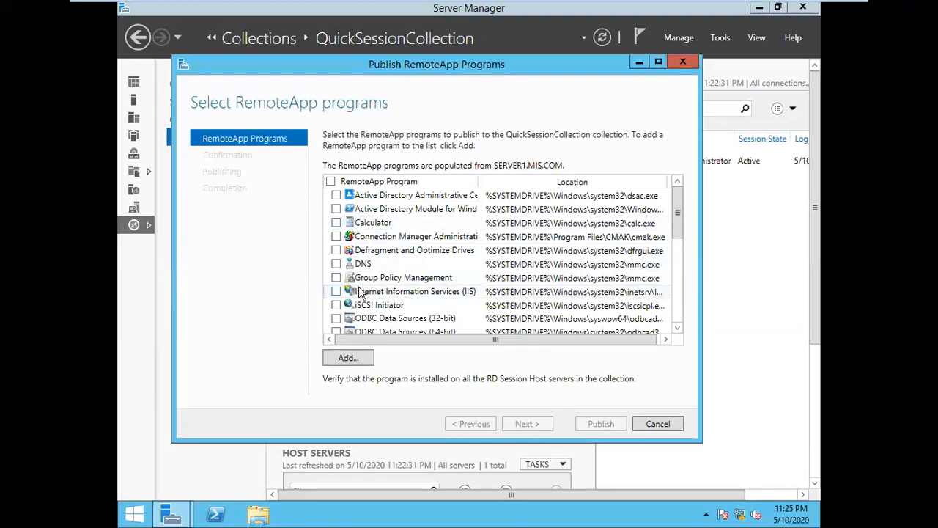
pyautogui.scroll(-1, 428, 271)
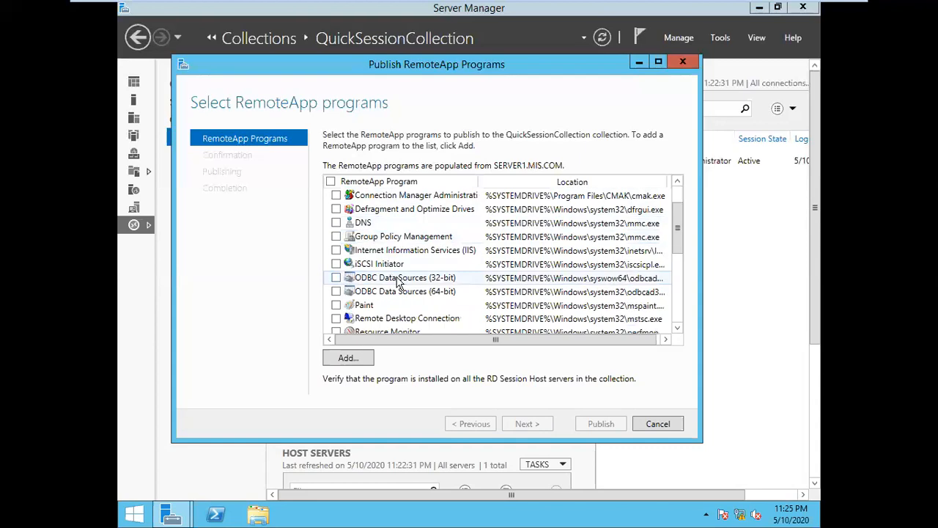
pyautogui.scroll(-1, 394, 283)
# Step: Tick Paint, Remote Desktop Connection and Task Manager, and close the Add... file browser unused
pyautogui.click(336, 263)
pyautogui.click(335, 278)
pyautogui.scroll(-2, 427, 297)
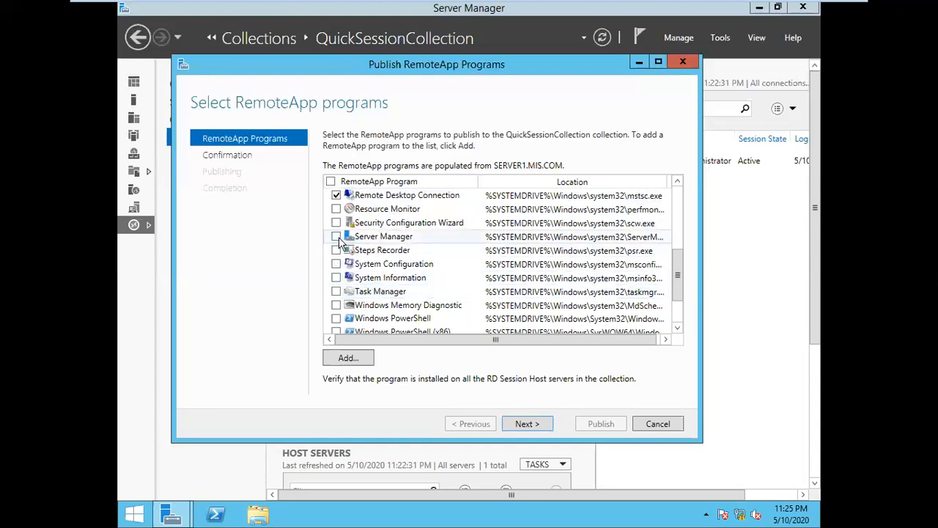
pyautogui.scroll(1, 396, 226)
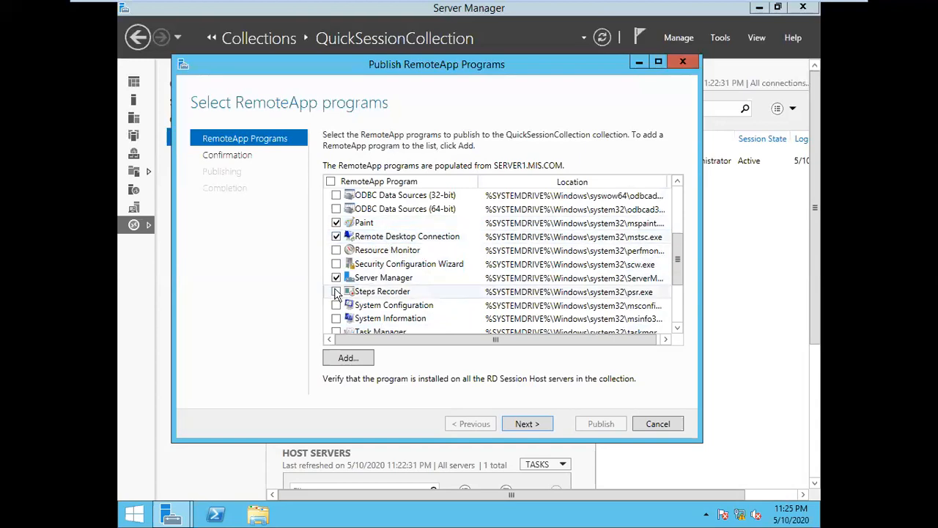
pyautogui.scroll(-1, 430, 323)
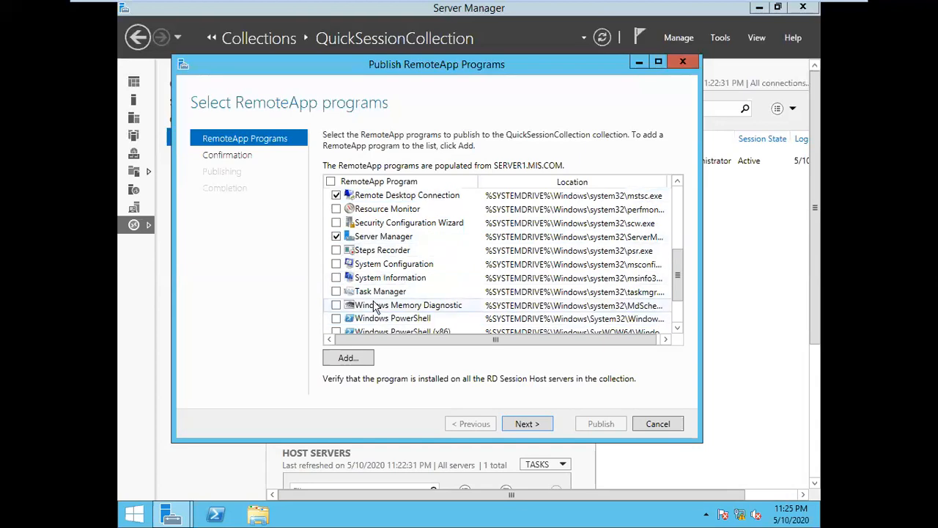
pyautogui.click(337, 292)
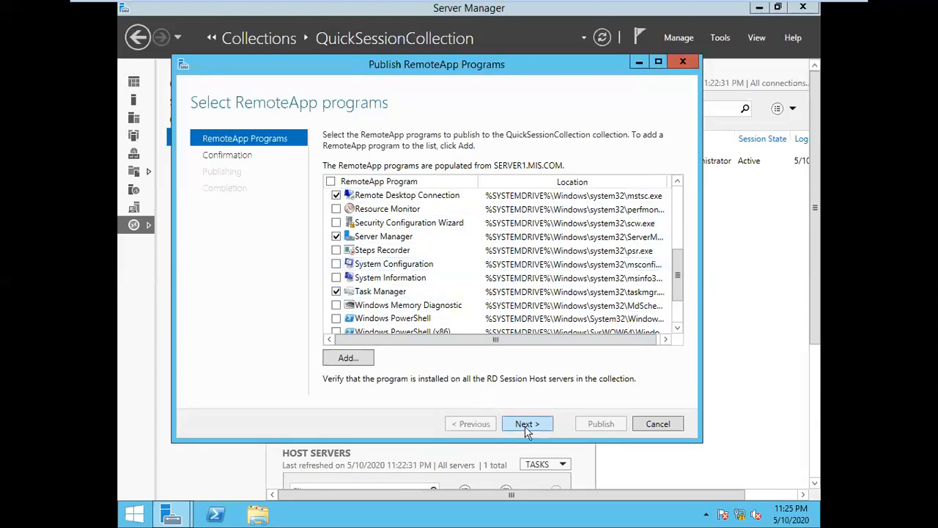
pyautogui.click(358, 359)
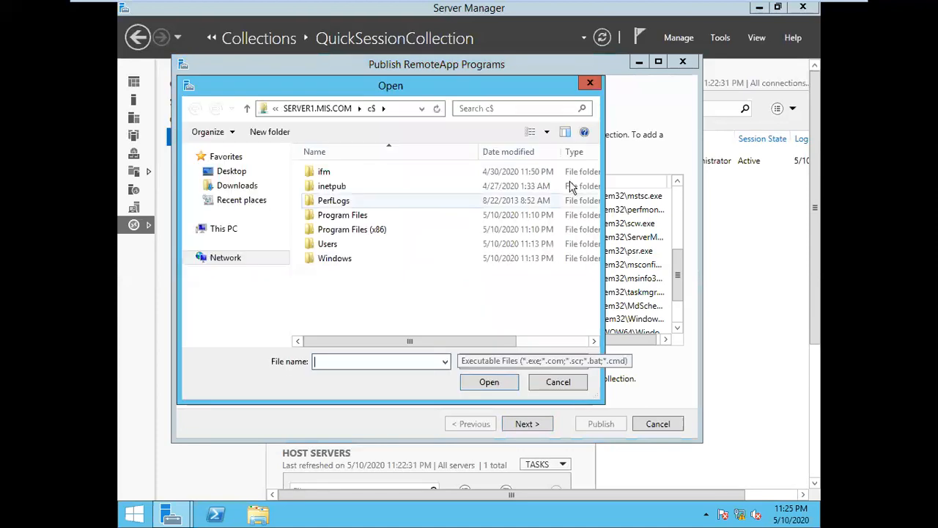
pyautogui.click(590, 83)
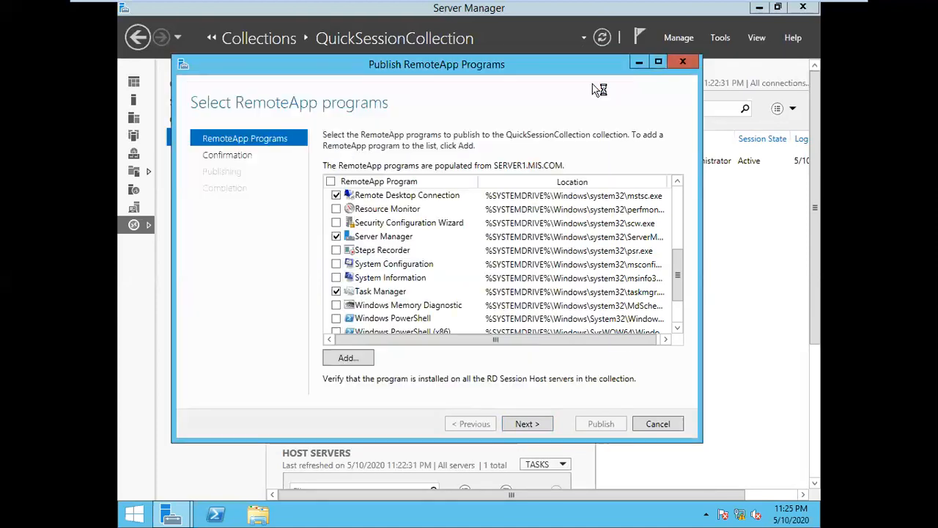
# Step: Publish Paint, Remote Desktop Connection, Server Manager and Task Manager, power on Windows 7 A, then close the wizard
pyautogui.click(538, 426)
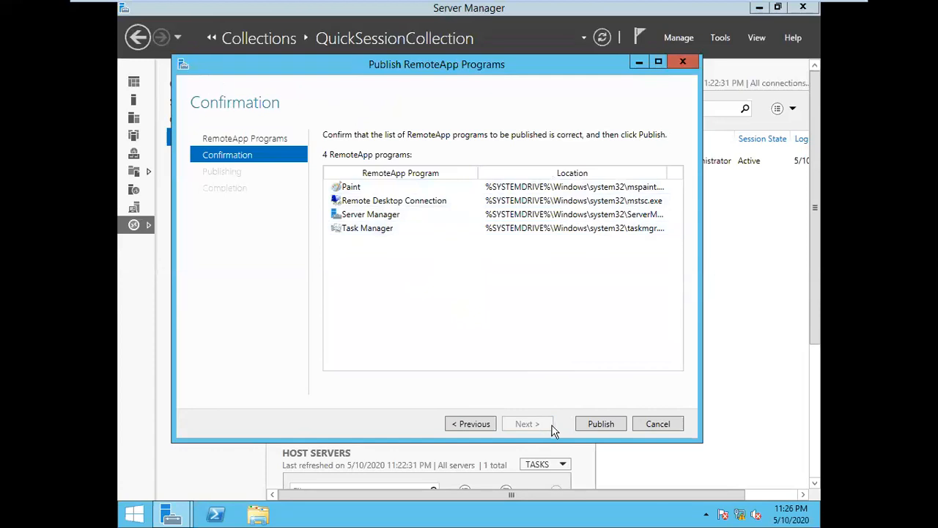
pyautogui.click(598, 424)
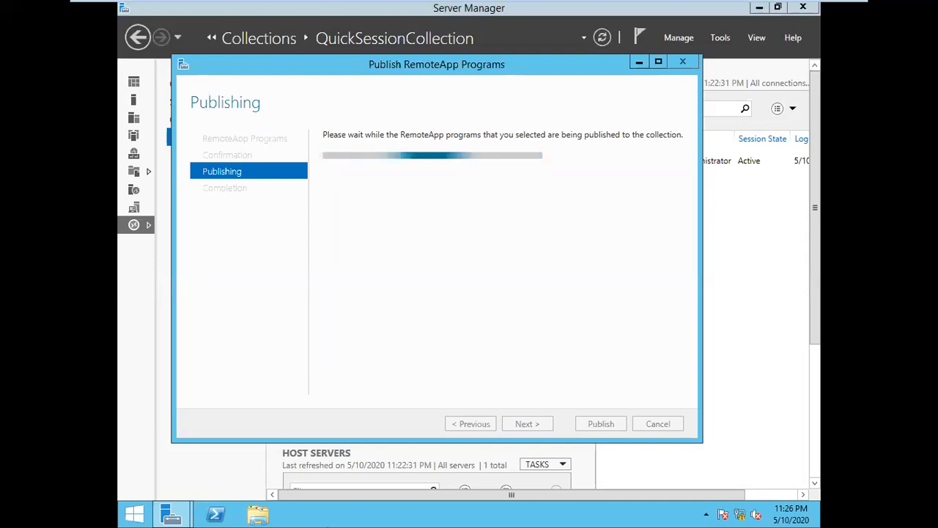
pyautogui.moveTo(634, 5)
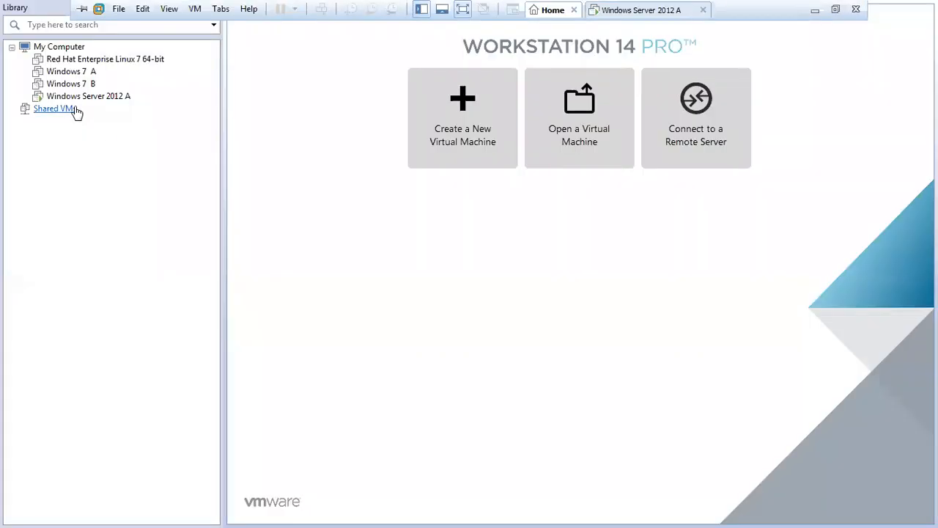
pyautogui.click(84, 72)
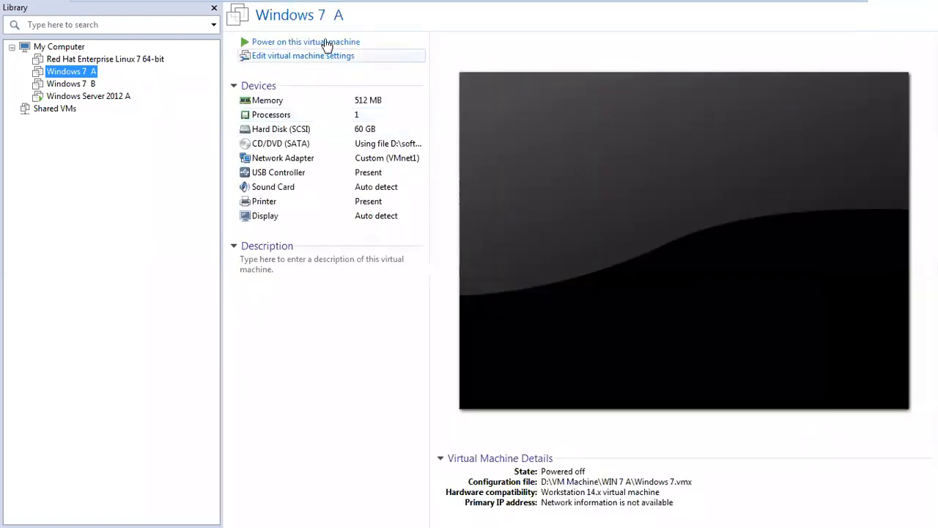
pyautogui.click(327, 42)
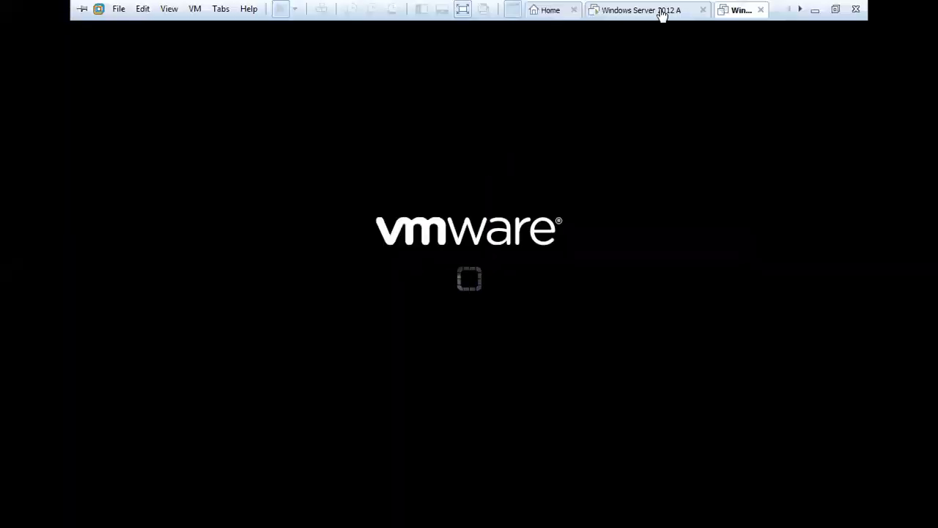
pyautogui.click(652, 11)
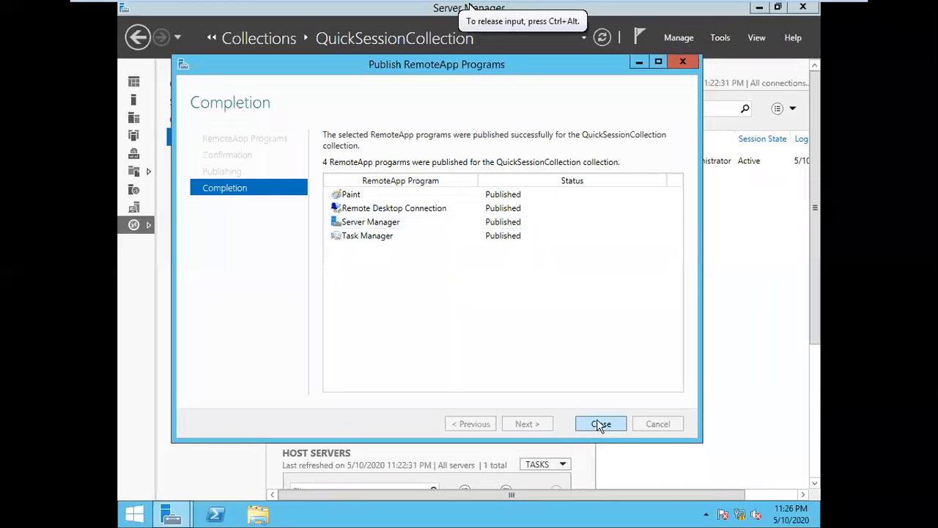
pyautogui.click(598, 423)
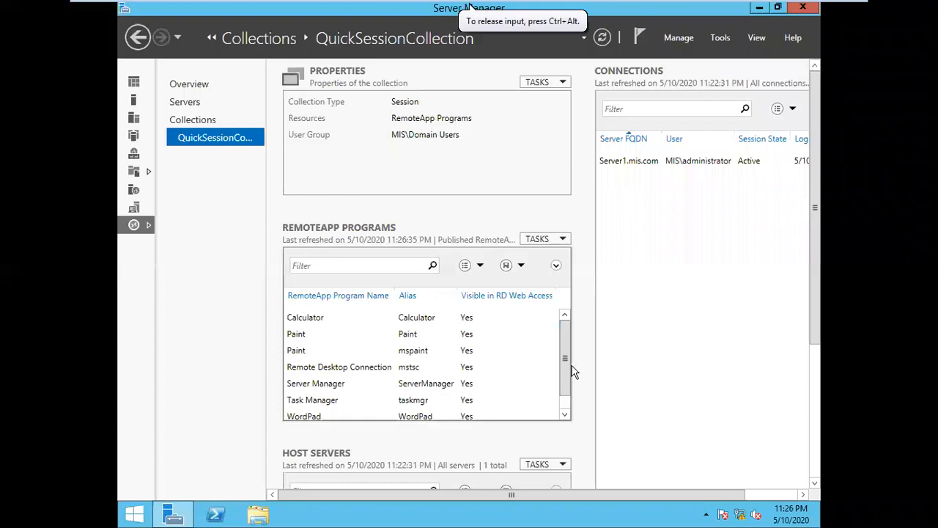
pyautogui.moveTo(565, 360); pyautogui.dragTo(565, 398)
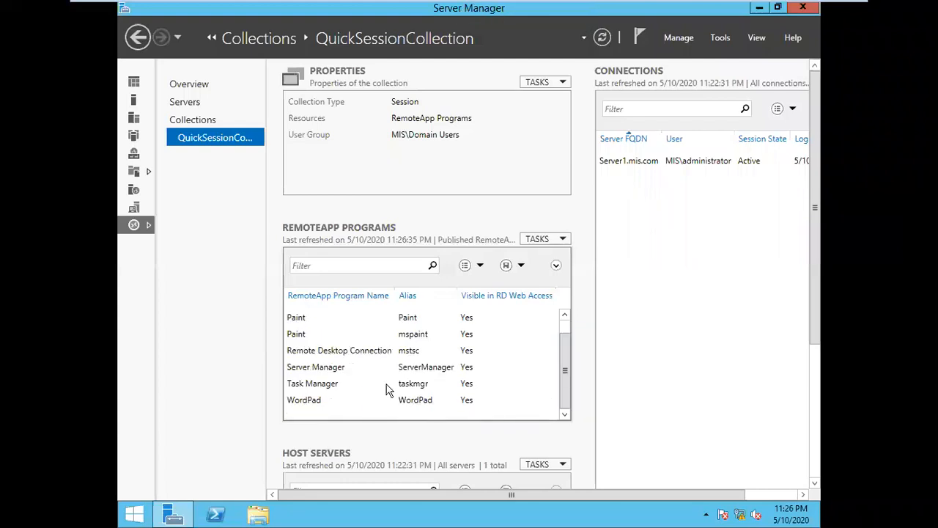
pyautogui.scroll(1, 387, 385)
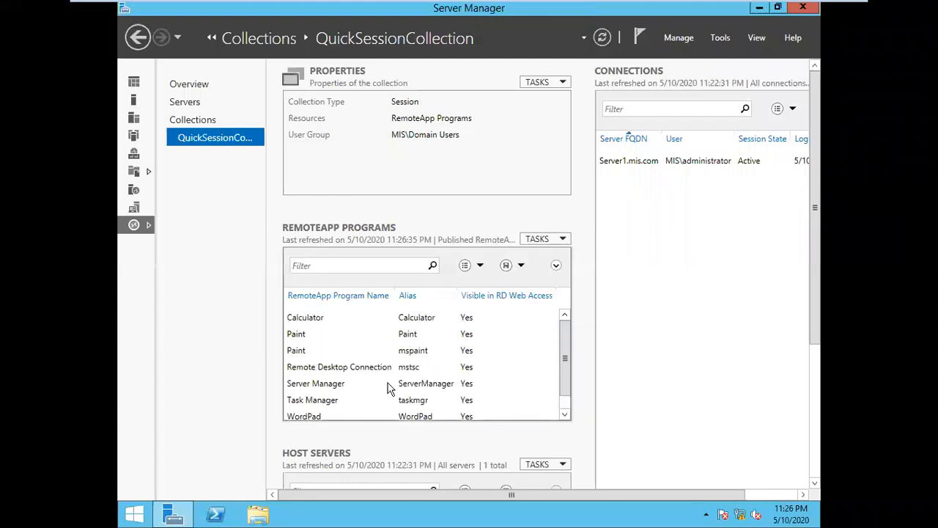
pyautogui.click(301, 333)
pyautogui.click(315, 319)
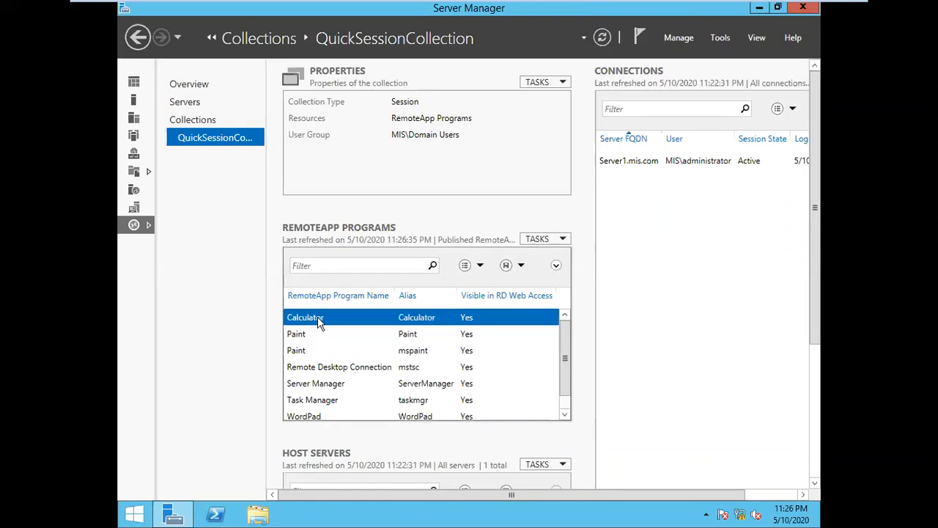
pyautogui.click(298, 354)
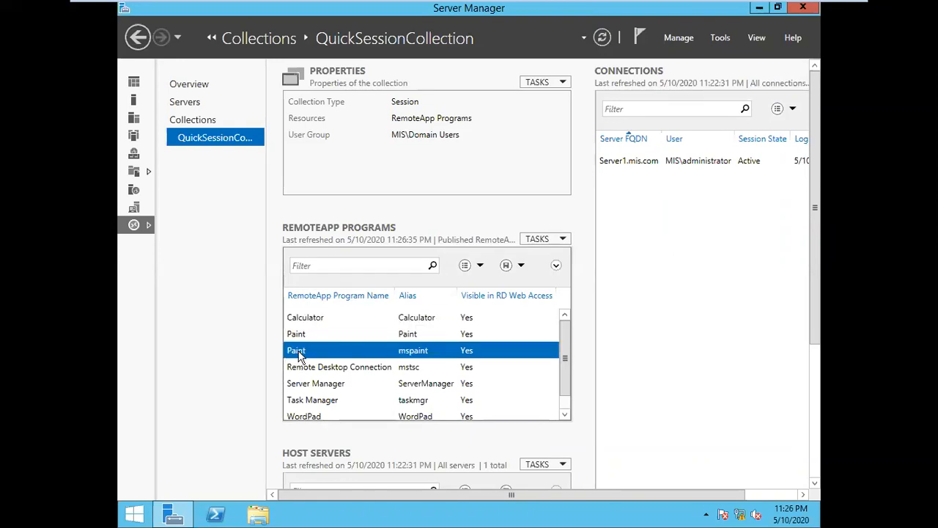
pyautogui.click(346, 370)
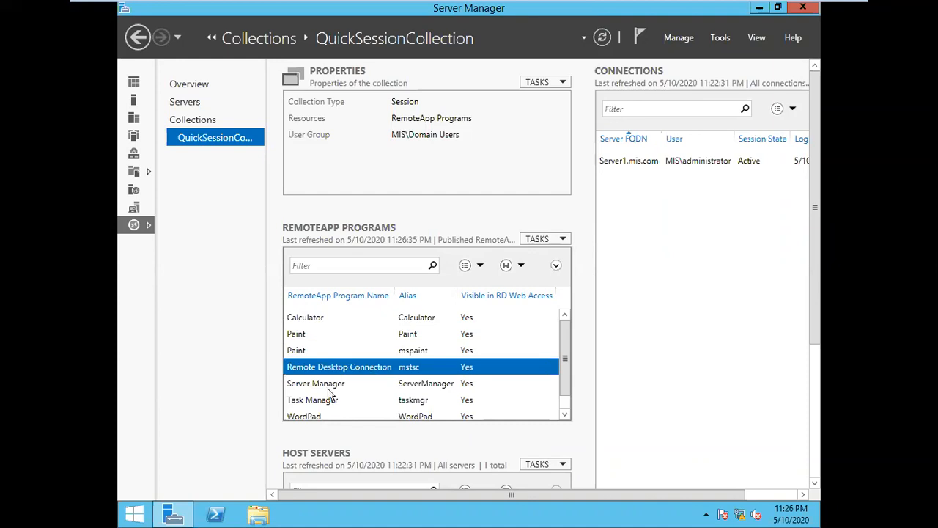
pyautogui.click(346, 390)
pyautogui.scroll(-1, 335, 400)
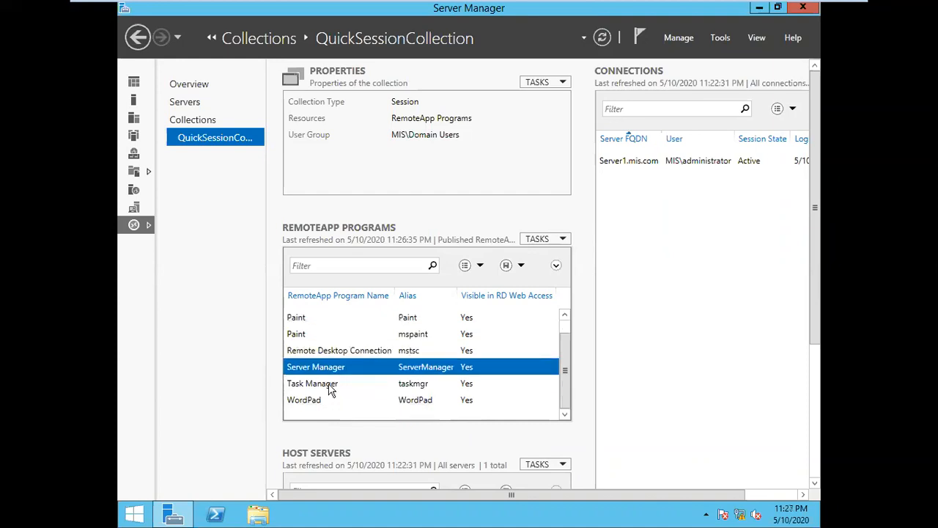
pyautogui.click(329, 387)
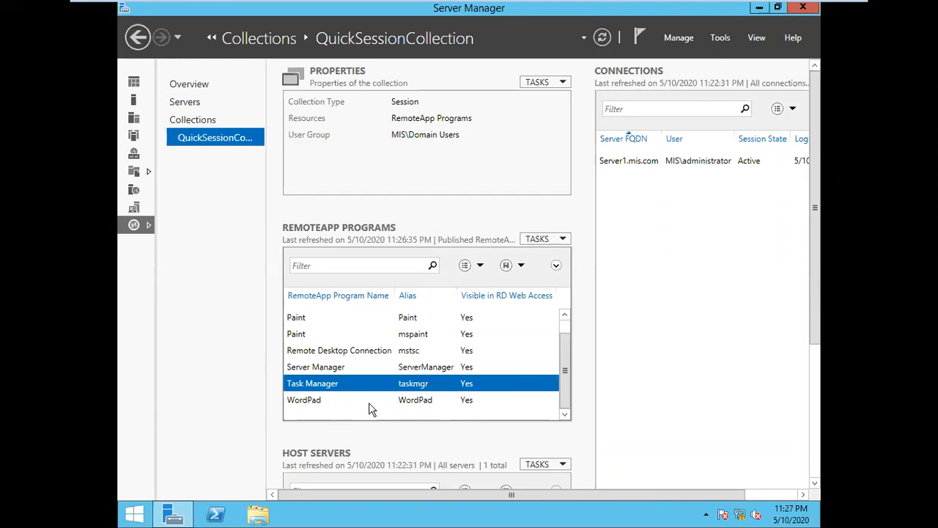
pyautogui.click(323, 401)
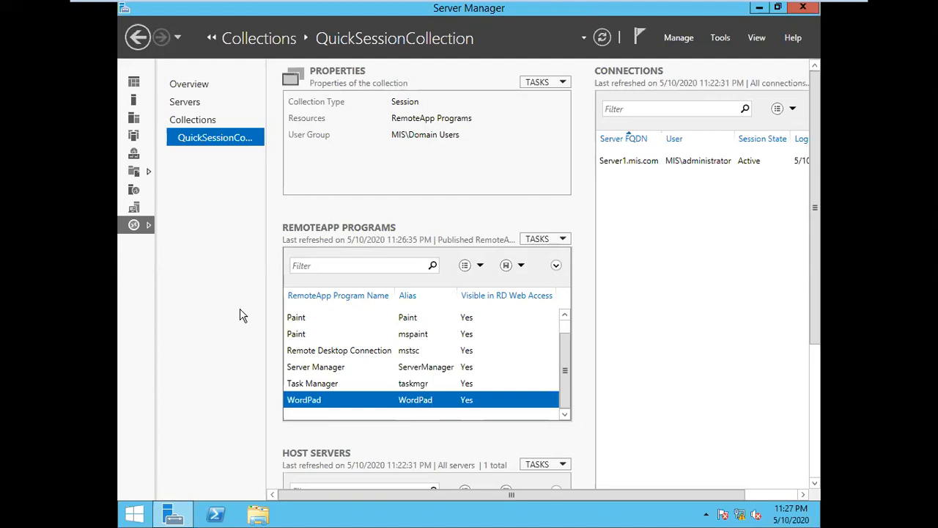
pyautogui.moveTo(654, 6)
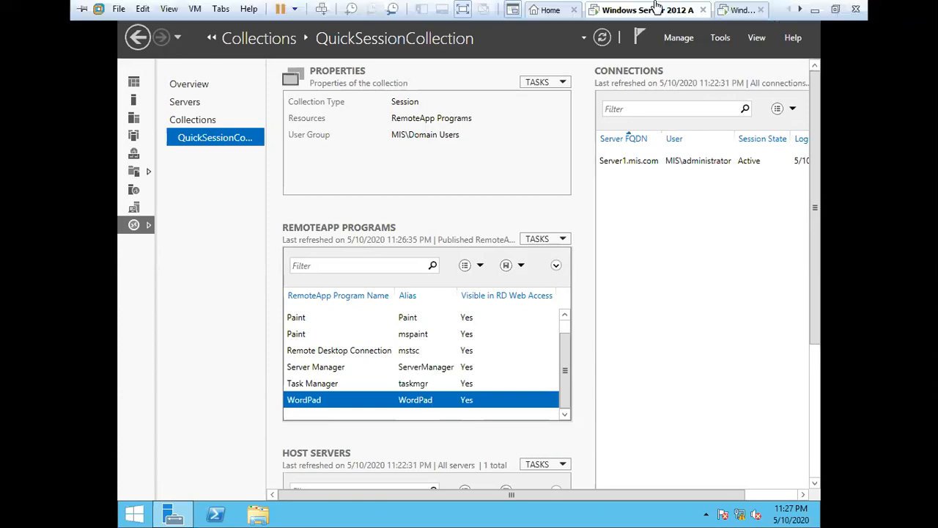
# Step: Log in to the Windows 7 virtual machine with the account password
pyautogui.click(735, 10)
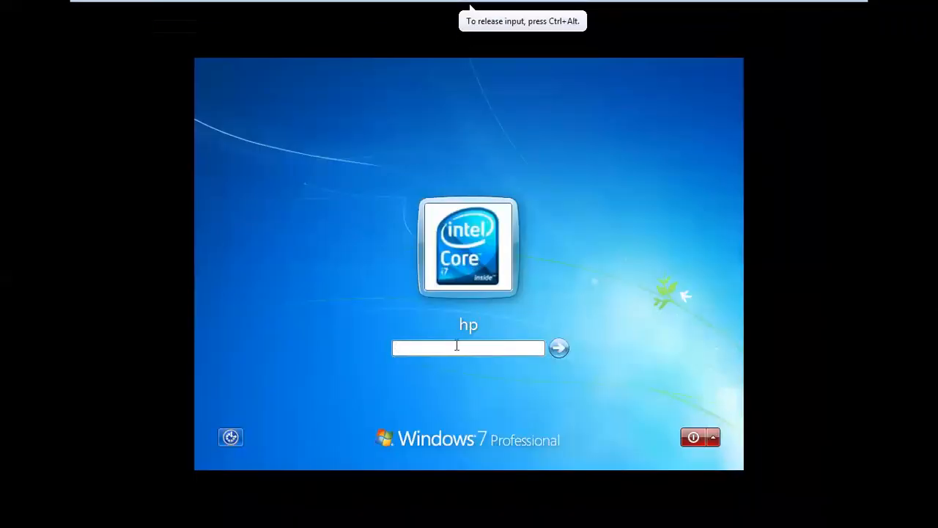
pyautogui.write('•••')
pyautogui.press('Return')
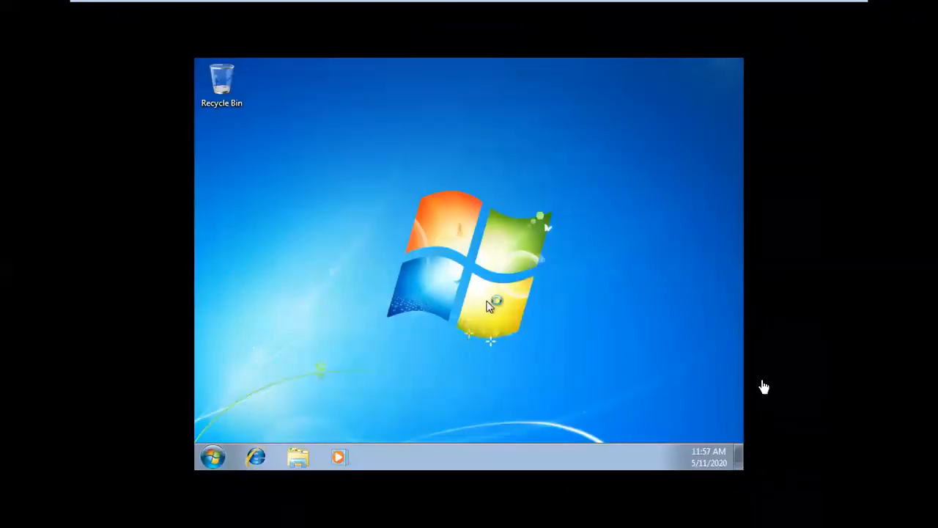
# Step: Open Network and Sharing Center from the tray network icon
pyautogui.click(548, 342)
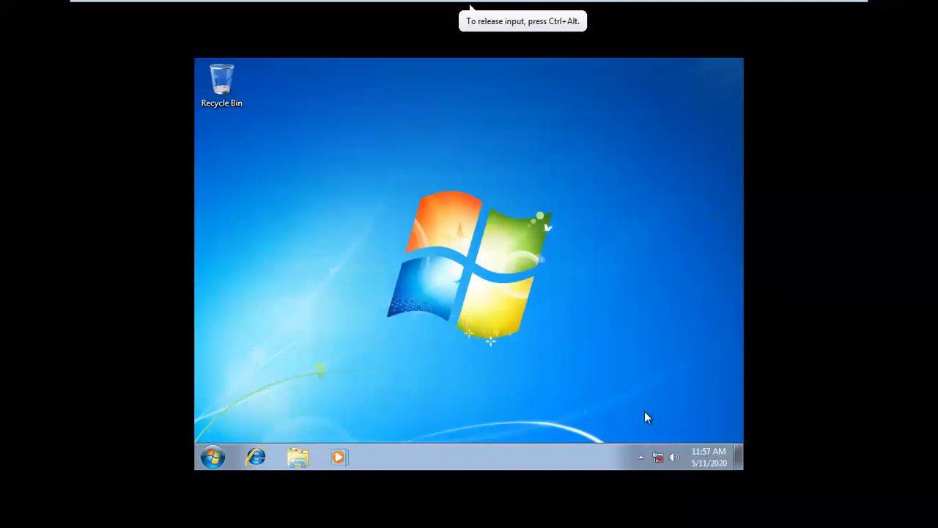
pyautogui.rightClick(658, 457)
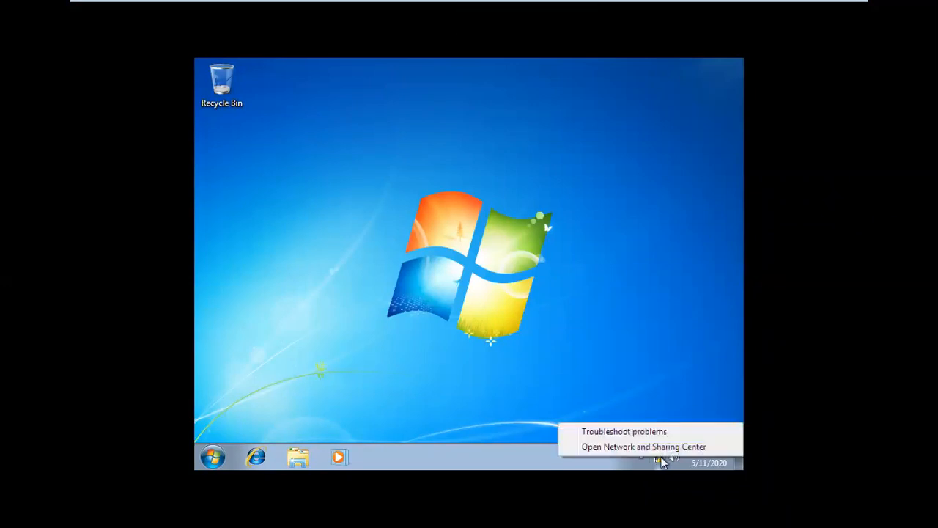
pyautogui.click(665, 446)
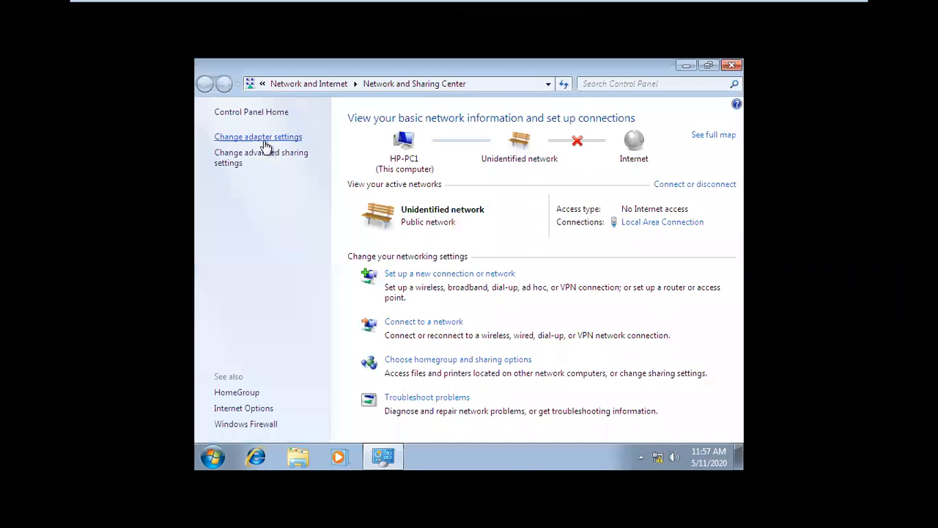
# Step: Check the Local Area Connection status and its current addressing details
pyautogui.click(264, 139)
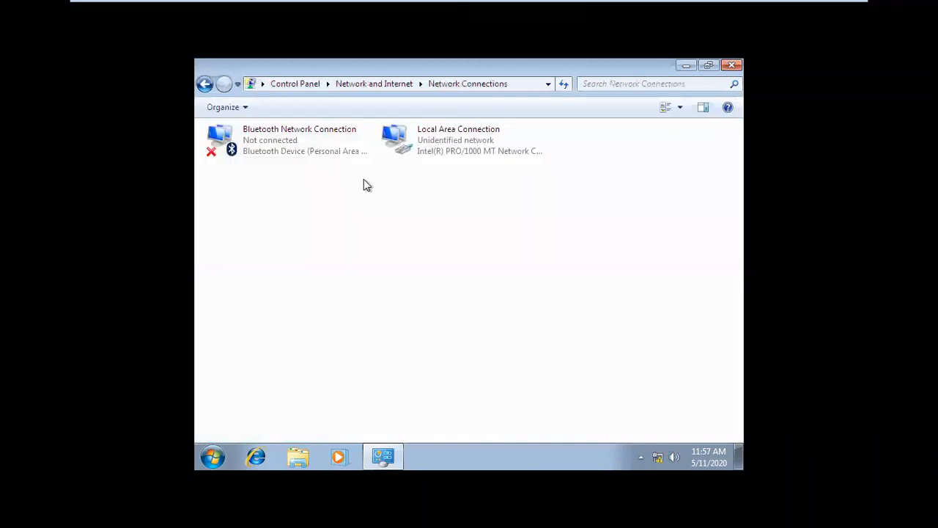
pyautogui.click(421, 152)
pyautogui.rightClick(421, 153)
pyautogui.click(478, 174)
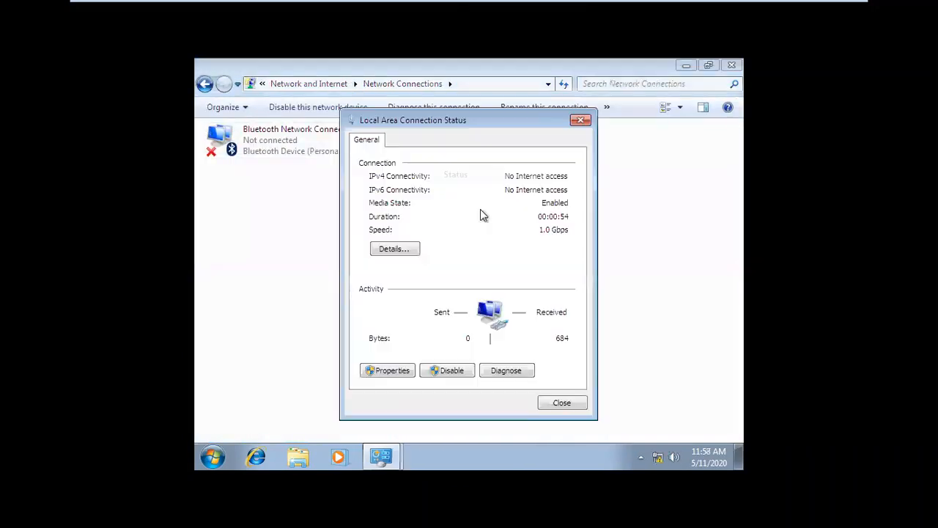
pyautogui.click(395, 250)
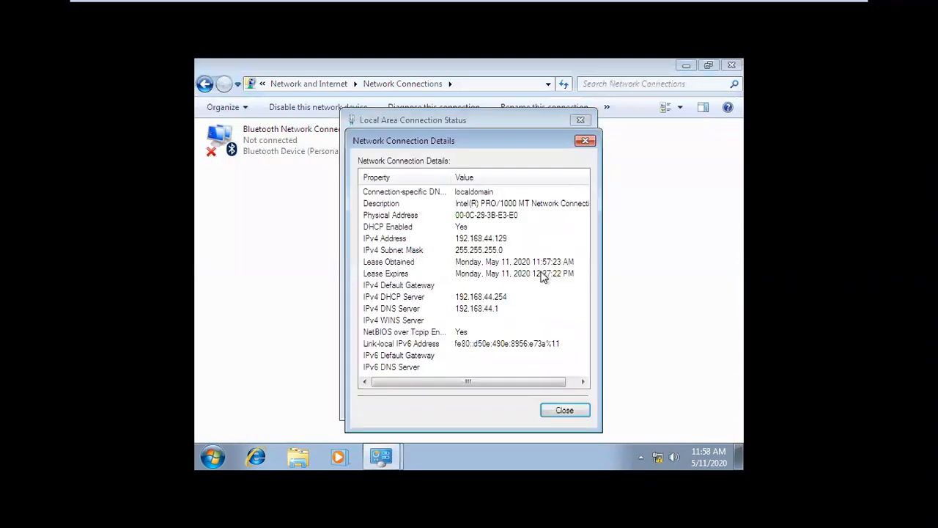
pyautogui.click(565, 409)
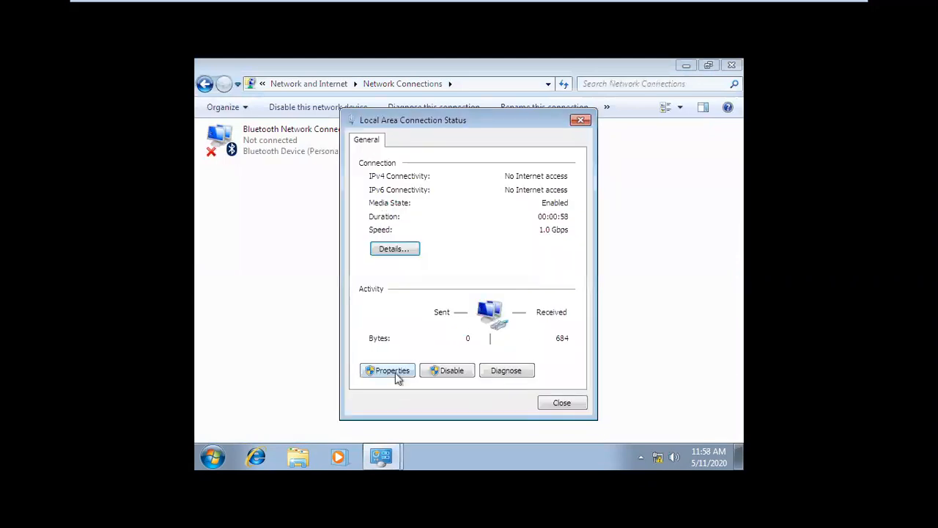
# Step: Give the Local Area Connection a static IPv4 address of 10.0.0.2 with the default mask
pyautogui.click(392, 371)
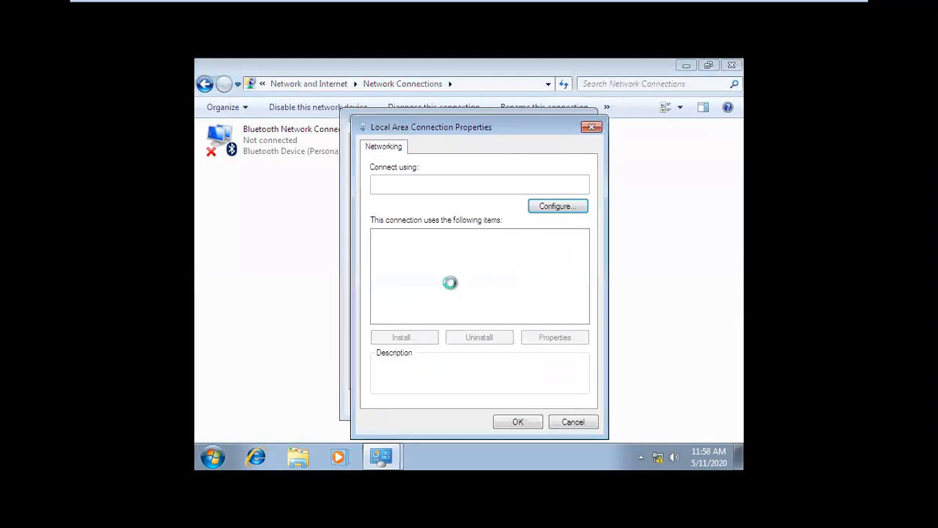
pyautogui.click(498, 278)
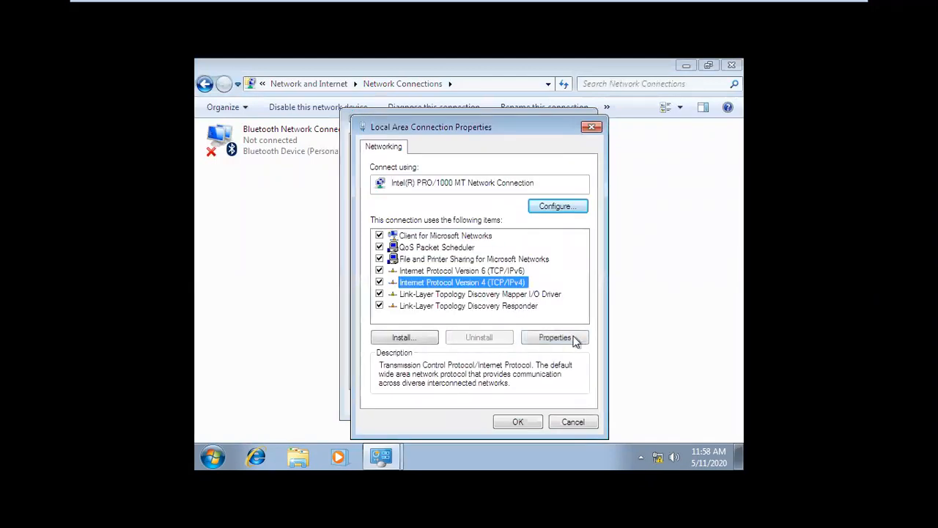
pyautogui.click(568, 339)
pyautogui.click(462, 233)
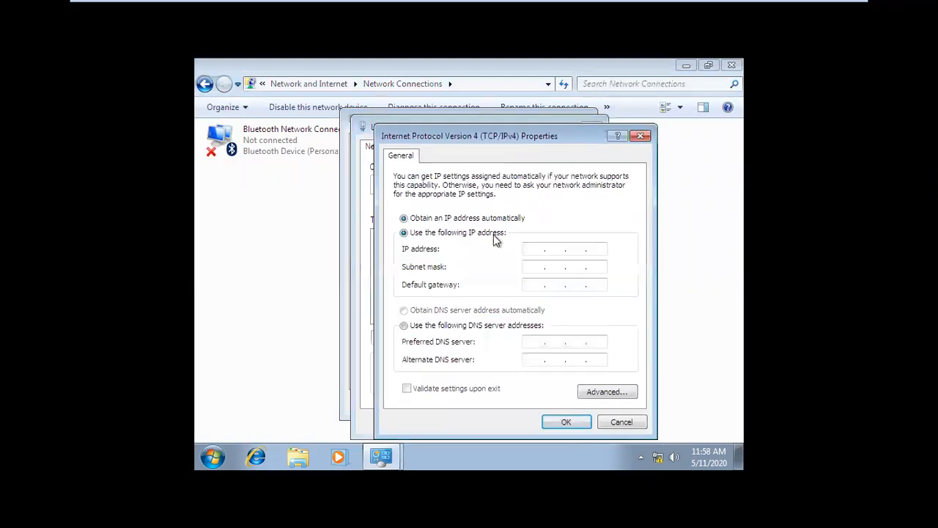
pyautogui.write('10.0.0.2')
pyautogui.press('Tab')
pyautogui.press('Tab')
pyautogui.press('Tab')
pyautogui.press('Tab')
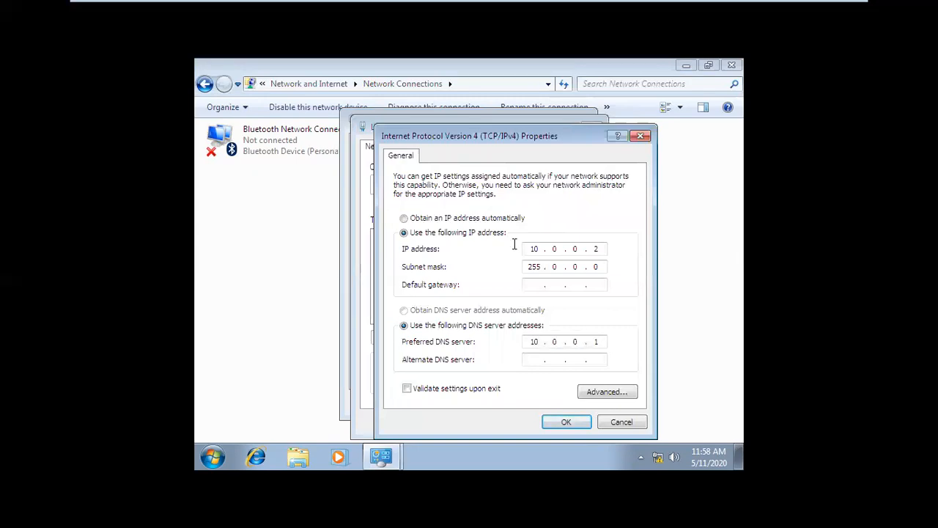
pyautogui.click(568, 420)
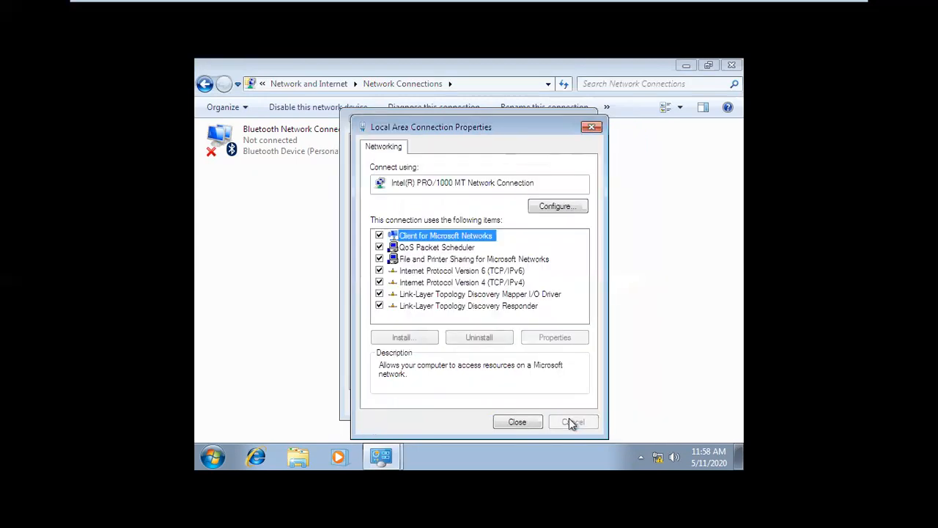
pyautogui.click(517, 421)
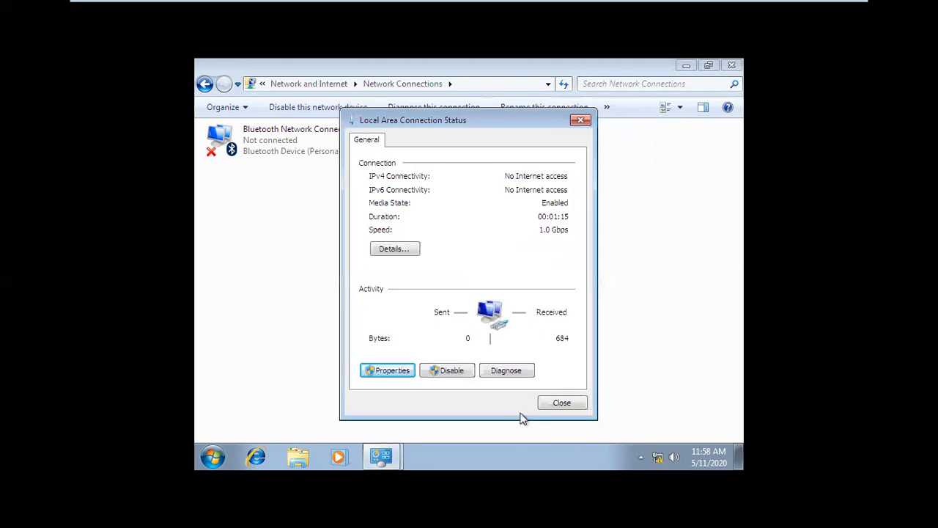
pyautogui.click(563, 402)
# Step: Check which virtual network the VM's network adapter uses, leaving settings unchanged
pyautogui.moveTo(489, 6)
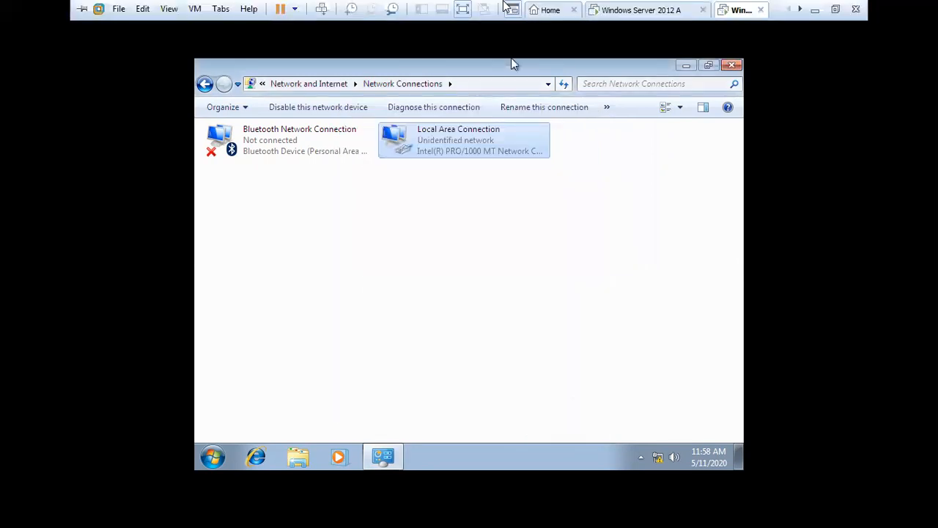
pyautogui.click(735, 10)
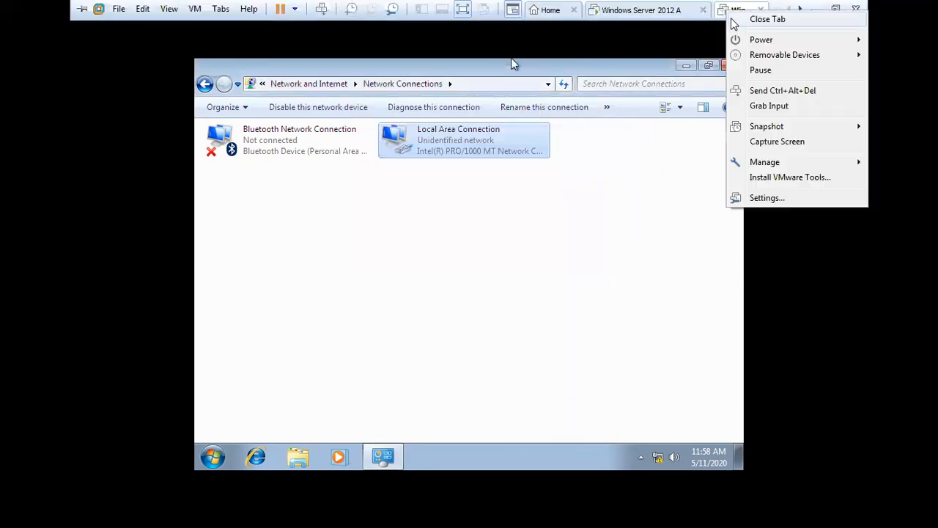
pyautogui.click(770, 198)
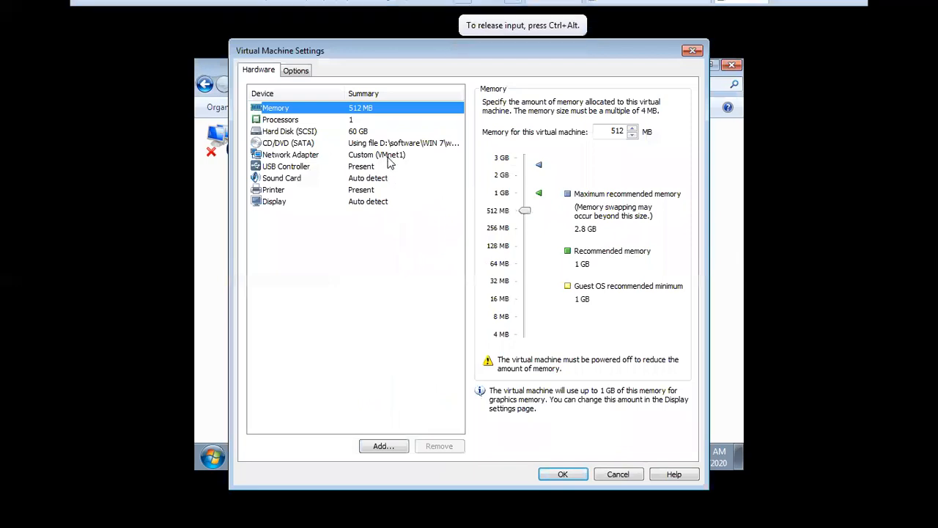
pyautogui.click(388, 159)
pyautogui.click(631, 472)
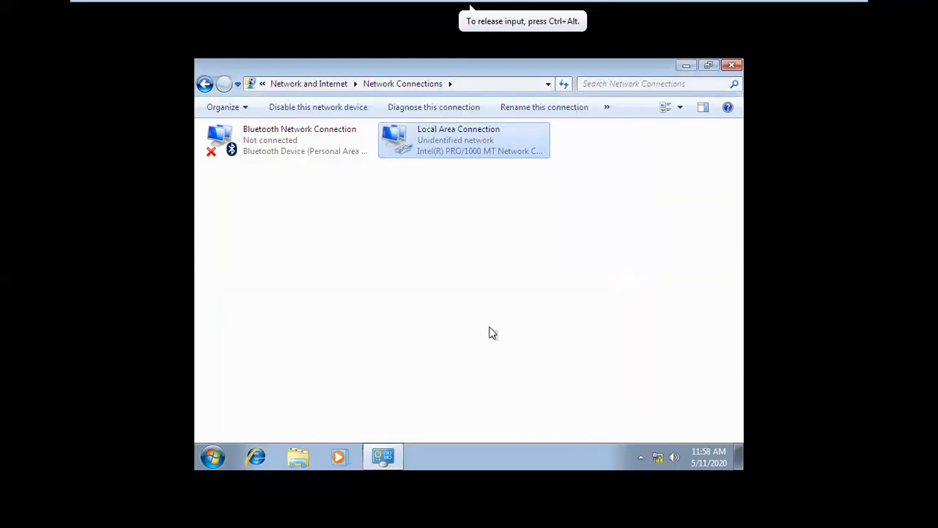
# Step: Close Network Connections and run a continuous ping 10.0.0.1 -t, keeping its console minimized
pyautogui.click(732, 66)
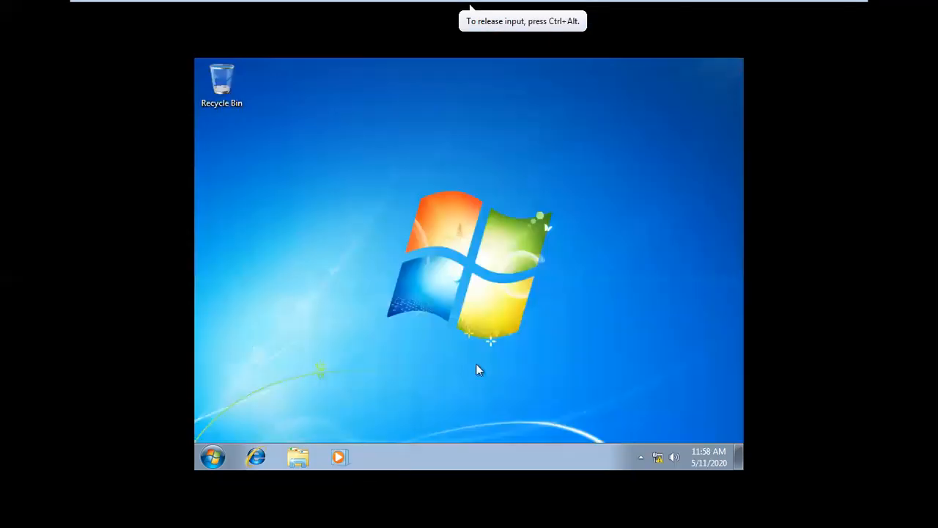
pyautogui.press('super+r')
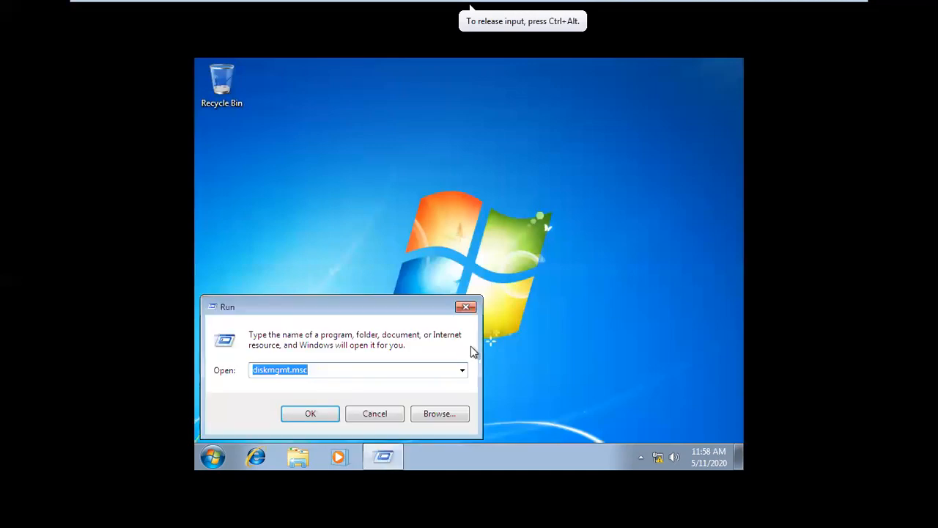
pyautogui.write('ping 10.0.0.1')
pyautogui.press('Down')
pyautogui.press('Return')
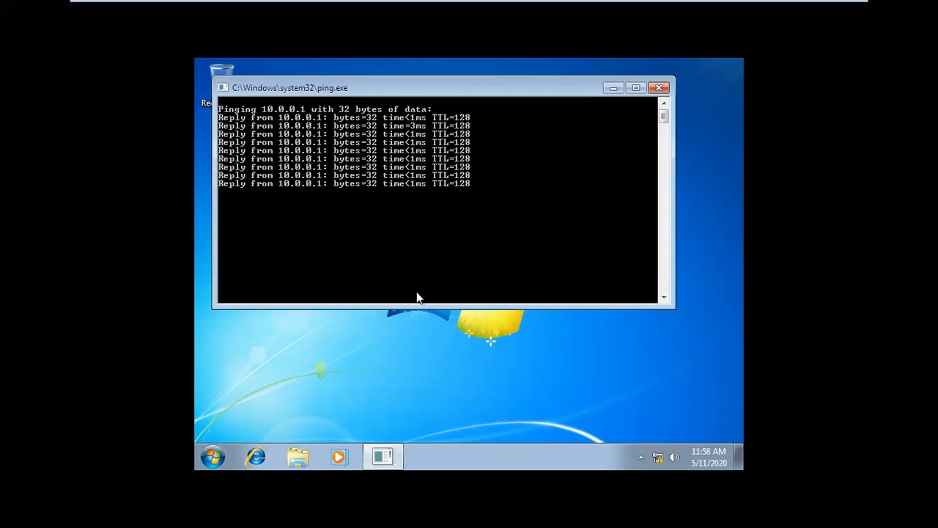
pyautogui.click(610, 88)
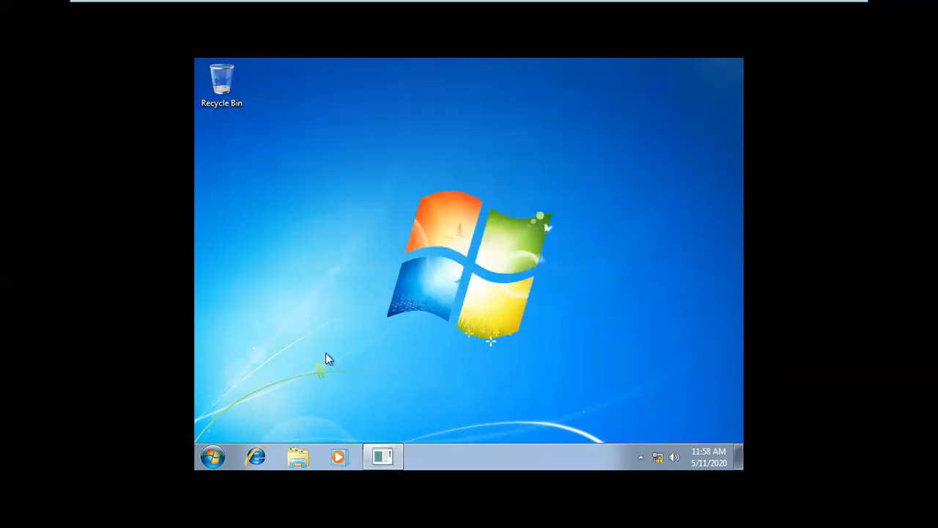
pyautogui.click(257, 458)
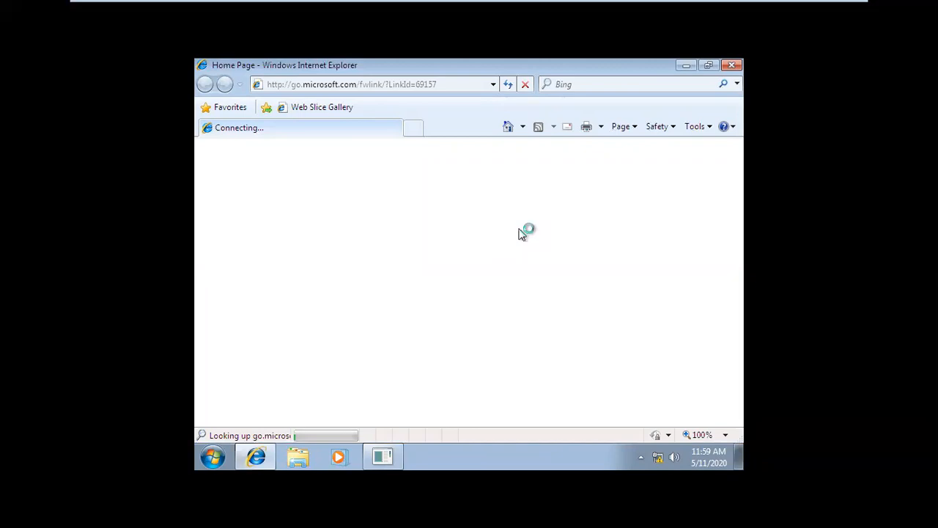
pyautogui.click(423, 86)
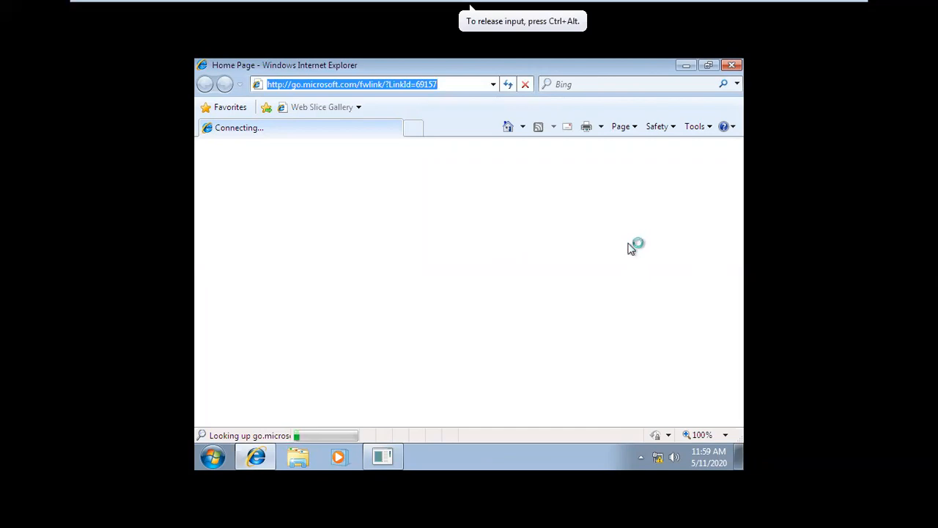
pyautogui.write('https://10')
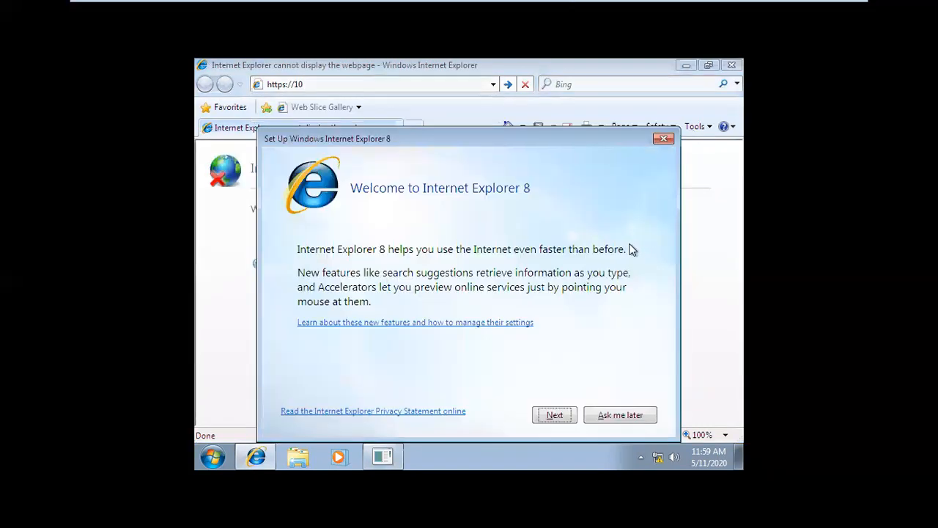
pyautogui.click(603, 425)
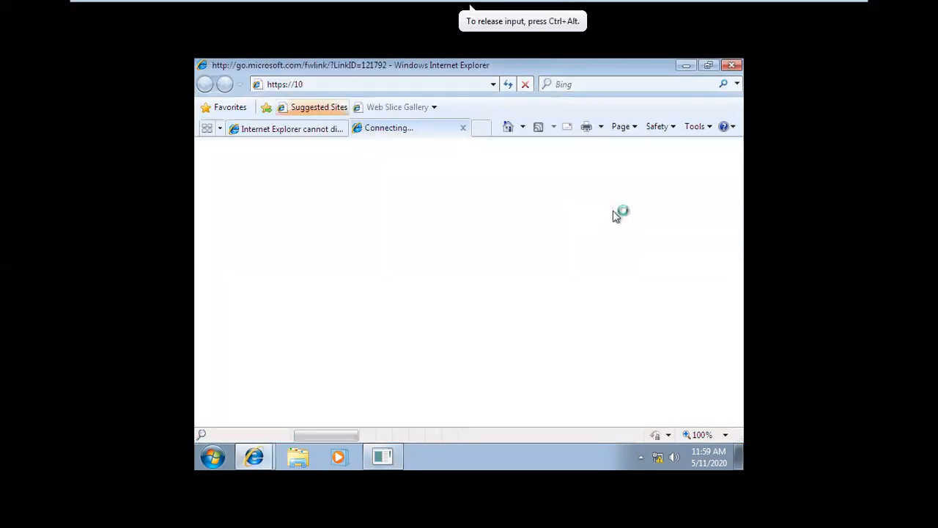
pyautogui.click(333, 86)
pyautogui.doubleClick(335, 86)
pyautogui.click(335, 86)
pyautogui.write('.0.0.1/')
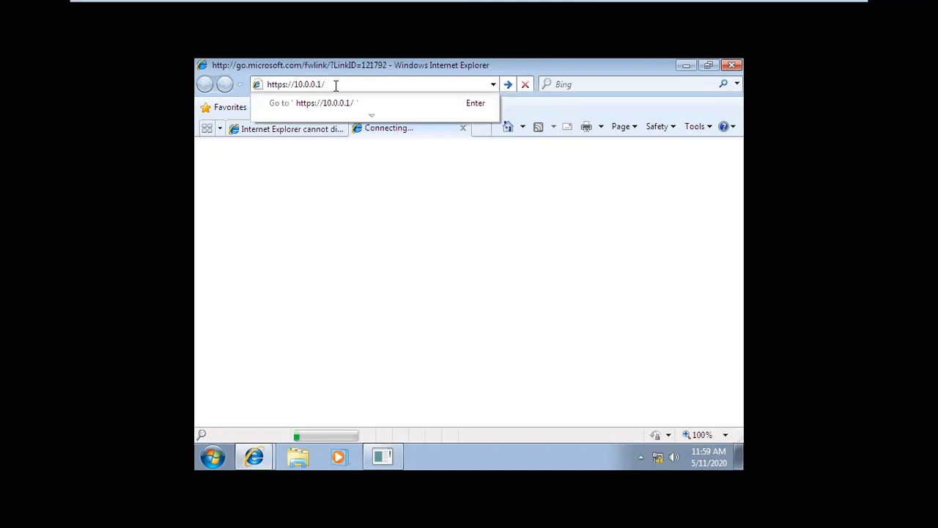
pyautogui.write('w')
pyautogui.press('BackSpace')
pyautogui.write('rd')
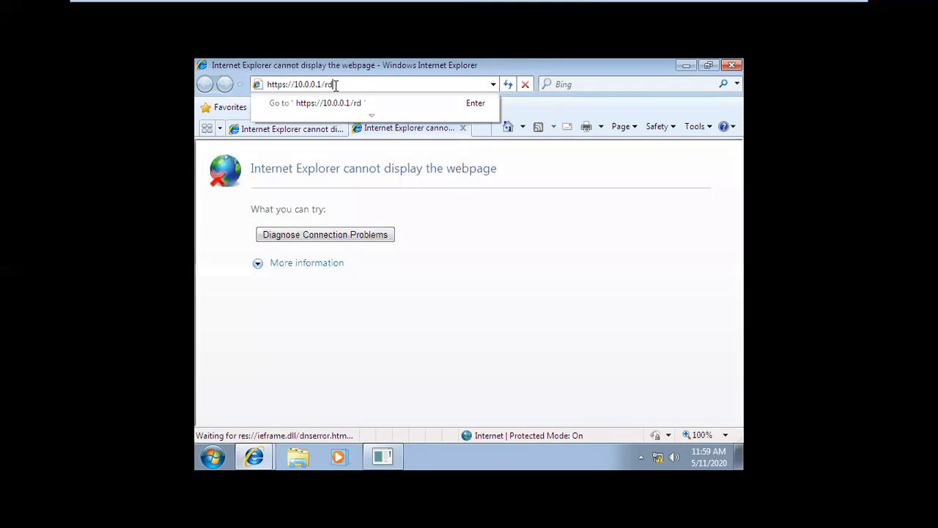
pyautogui.write('web')
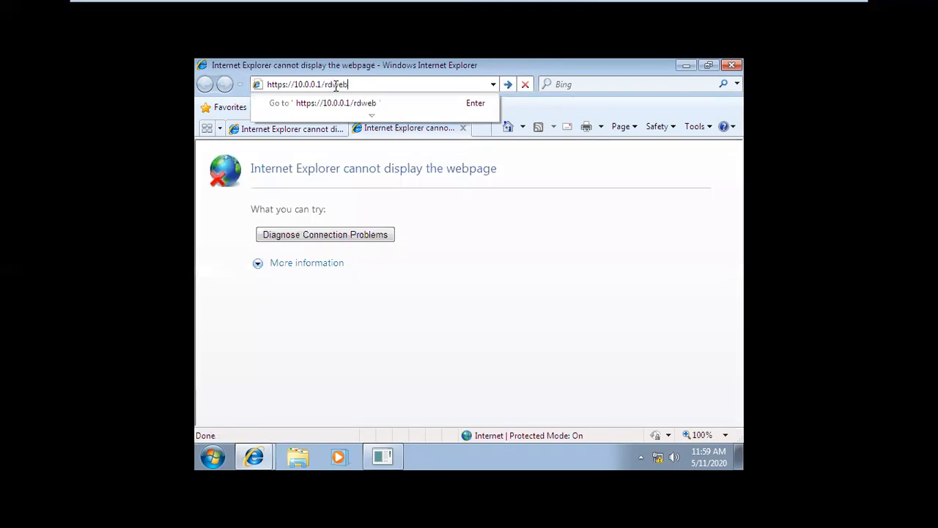
pyautogui.click(375, 110)
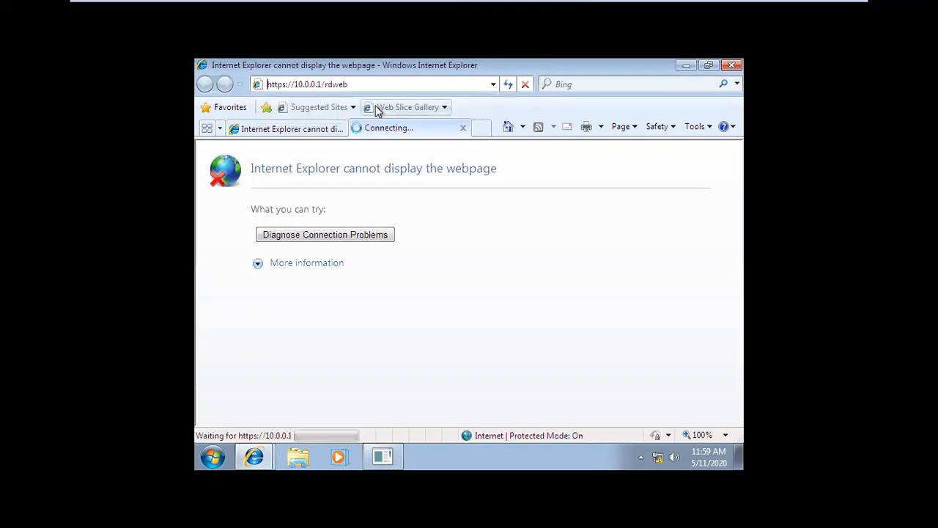
pyautogui.click(306, 129)
pyautogui.click(340, 128)
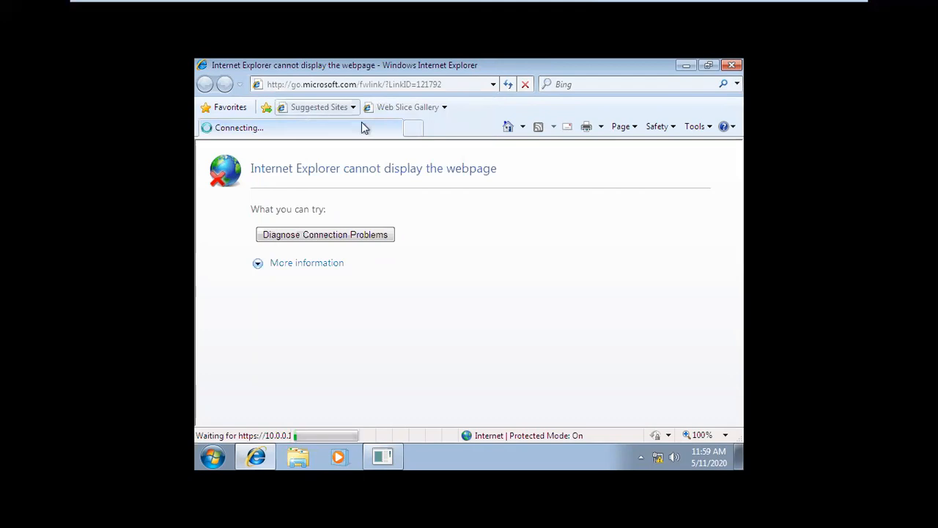
pyautogui.click(404, 83)
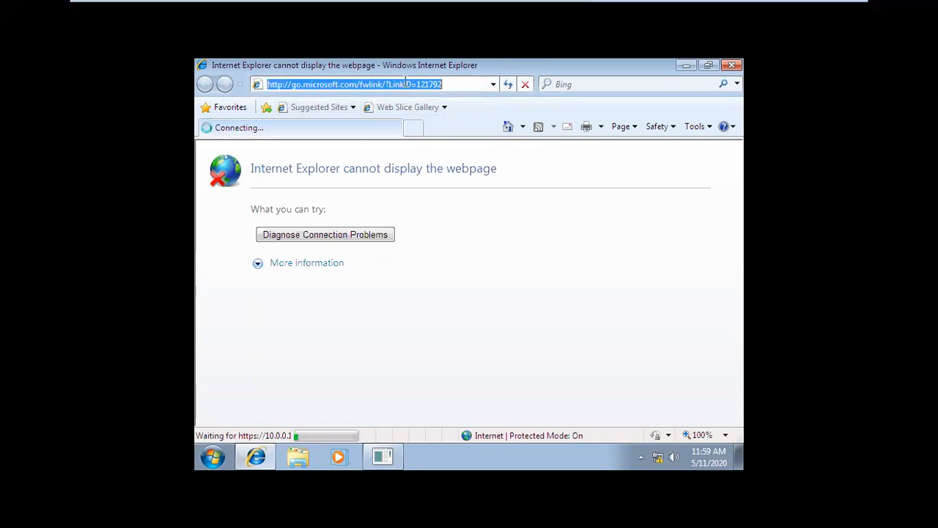
pyautogui.write('htt')
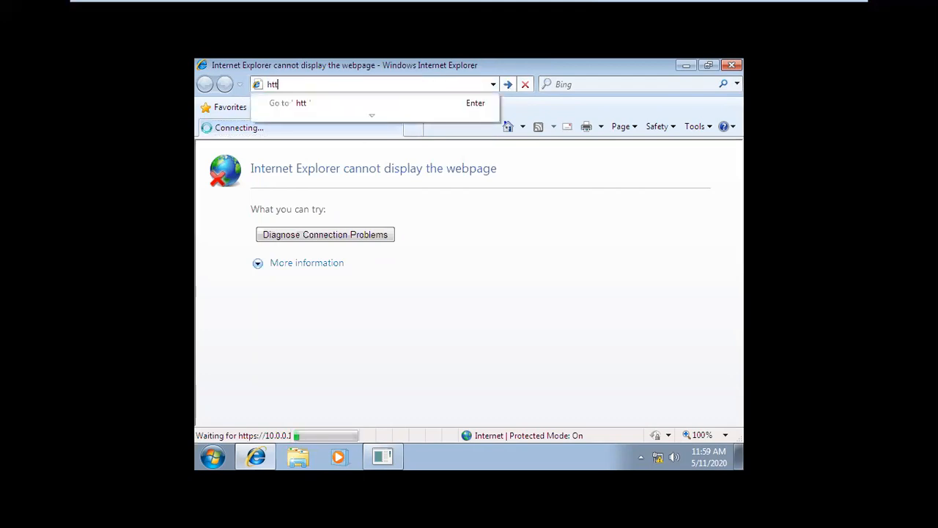
pyautogui.write('ps://10.0.0.1/')
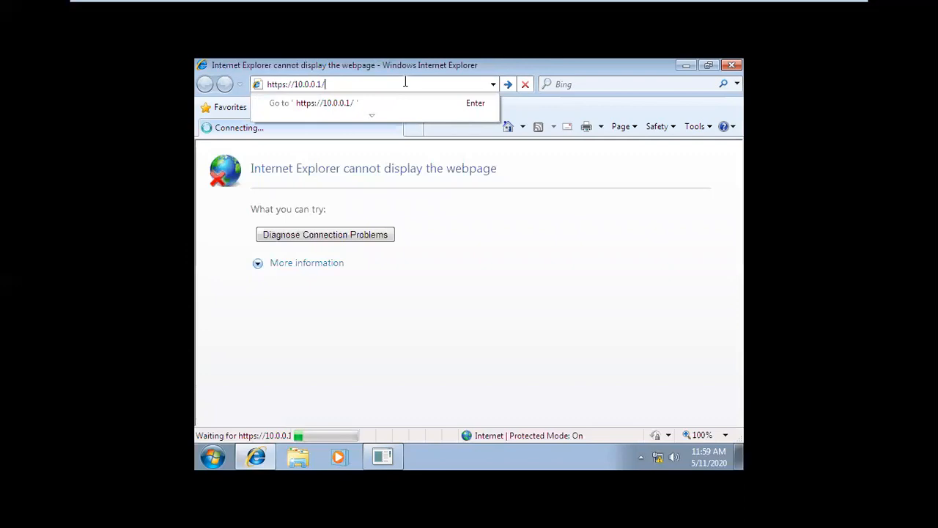
pyautogui.write('rdwe')
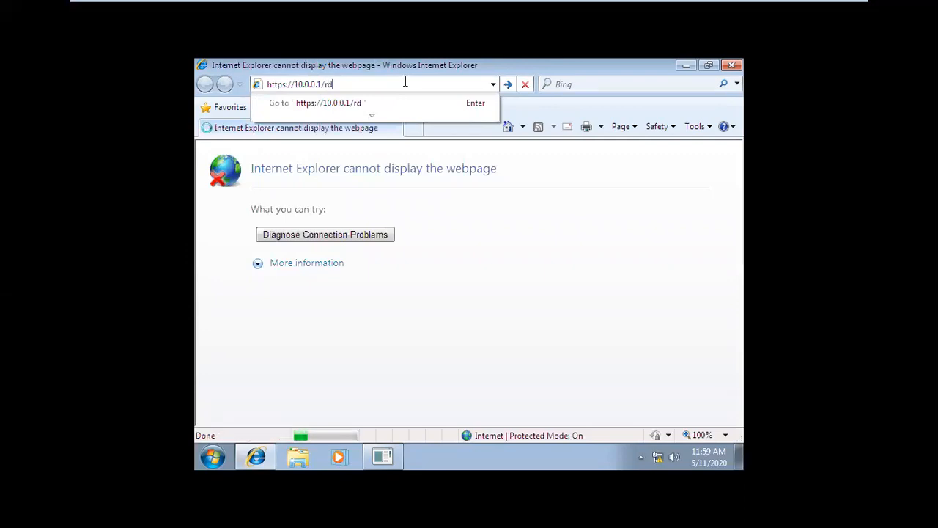
pyautogui.write('b')
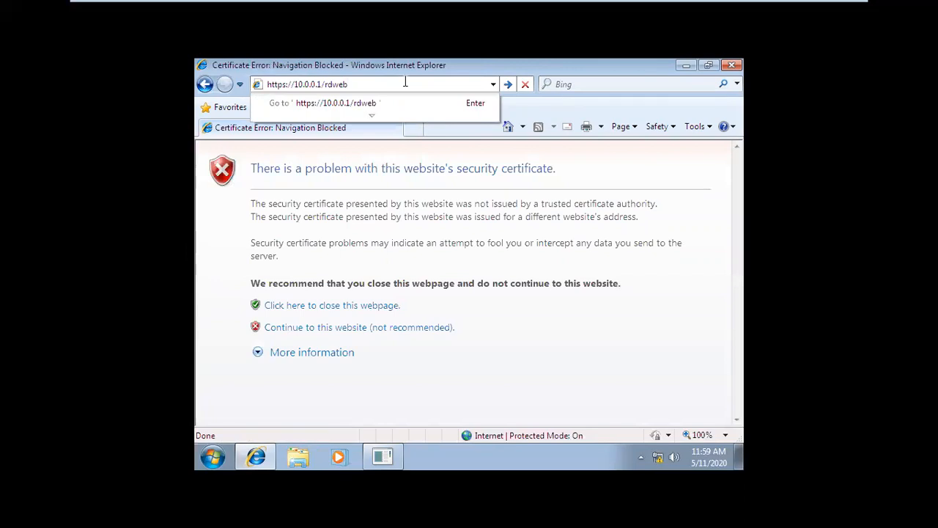
pyautogui.press('Return')
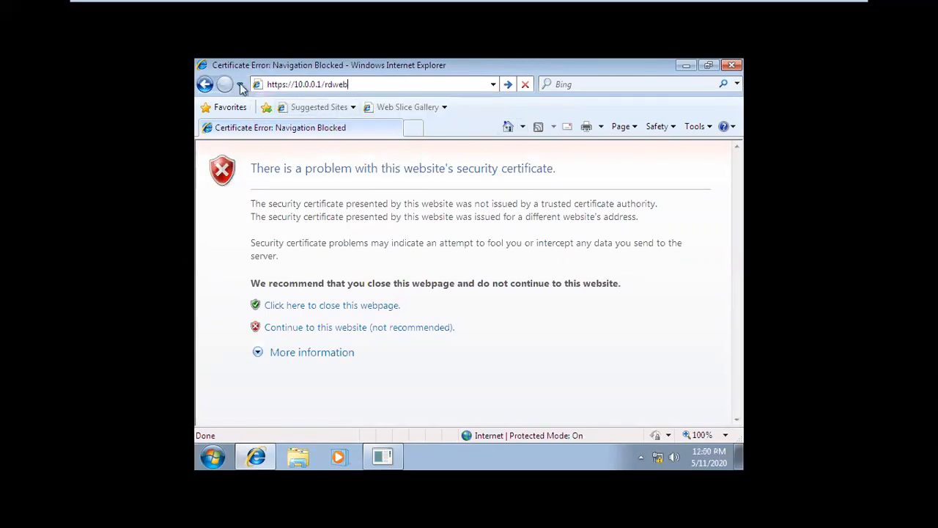
pyautogui.click(510, 85)
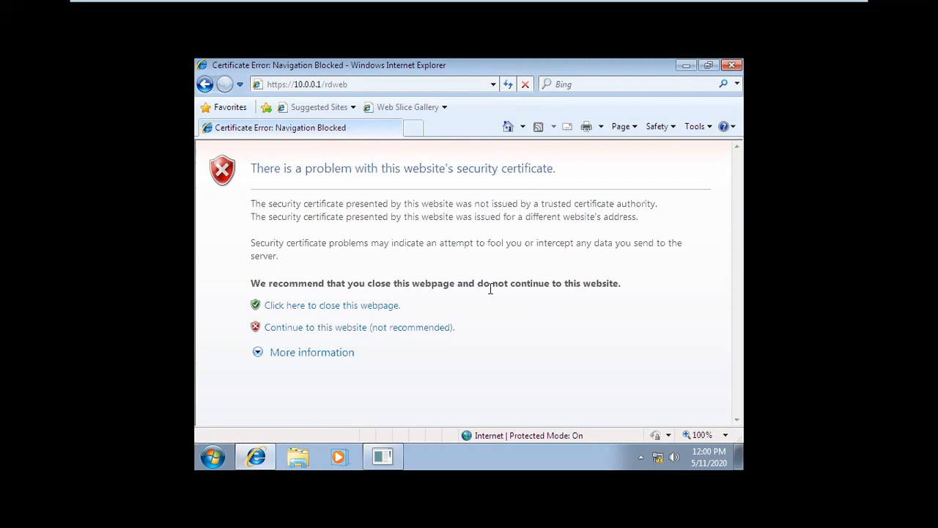
pyautogui.click(339, 337)
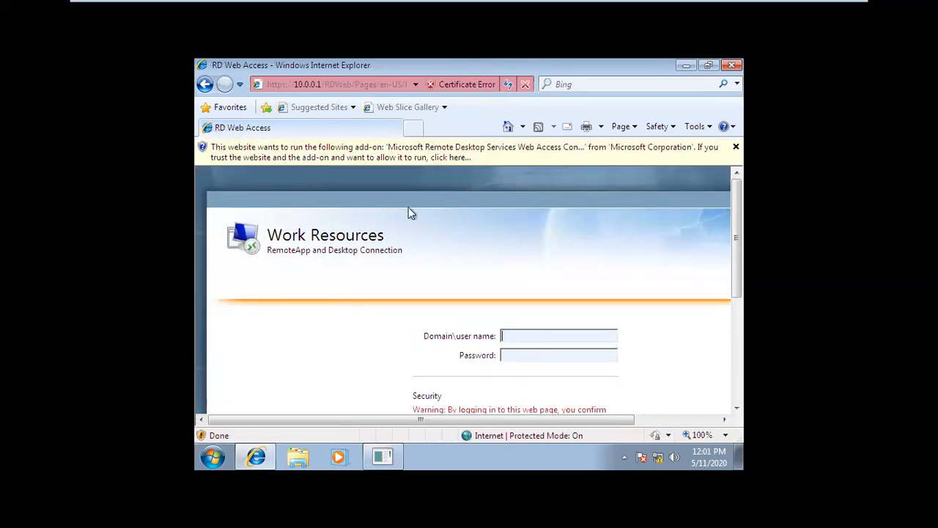
# Step: Sign in to RD Web Access as mis\administrator with the password, letting the browser remember it
pyautogui.scroll(-2, 655, 300)
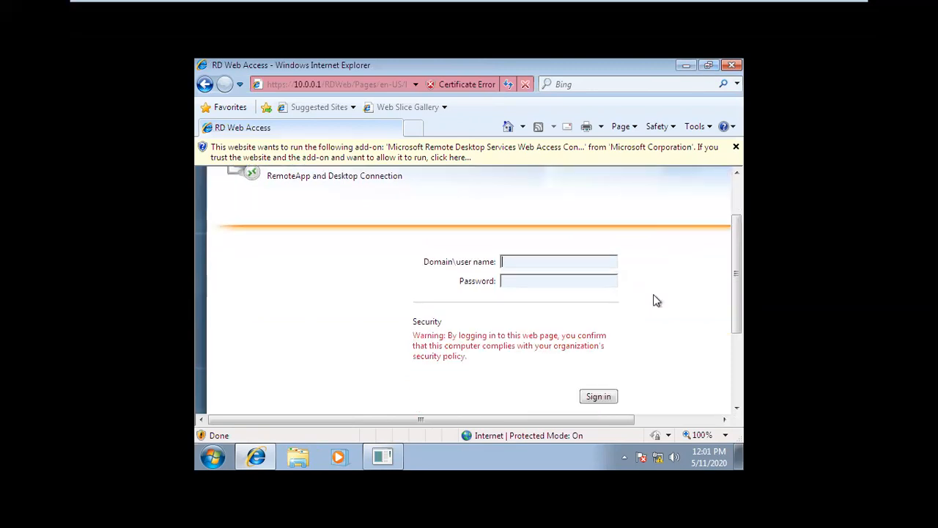
pyautogui.scroll(1, 473, 308)
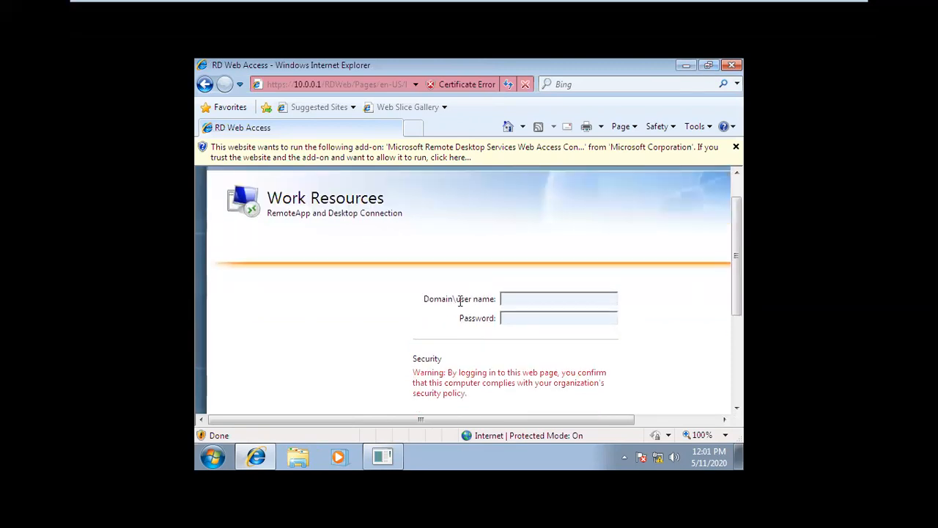
pyautogui.click(523, 299)
pyautogui.write('mis\\administrator')
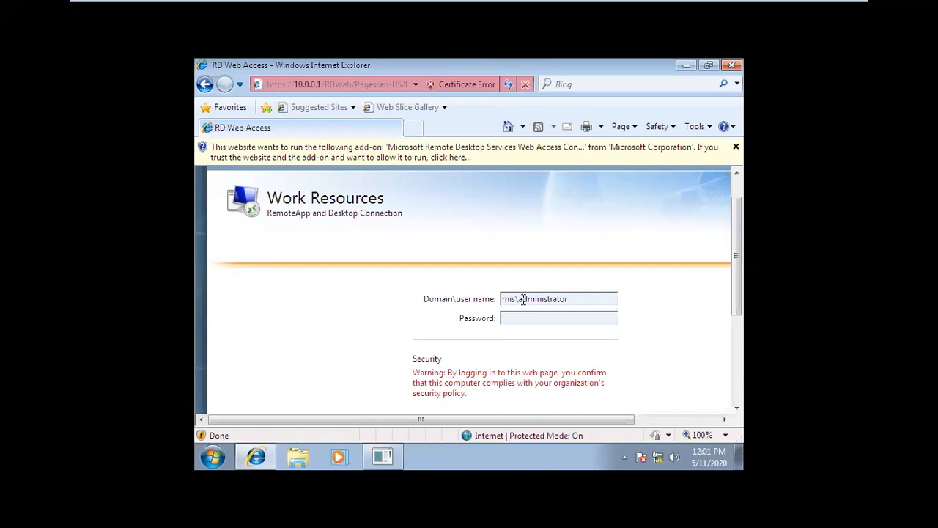
pyautogui.click(530, 322)
pyautogui.write('*******')
pyautogui.scroll(-1, 532, 336)
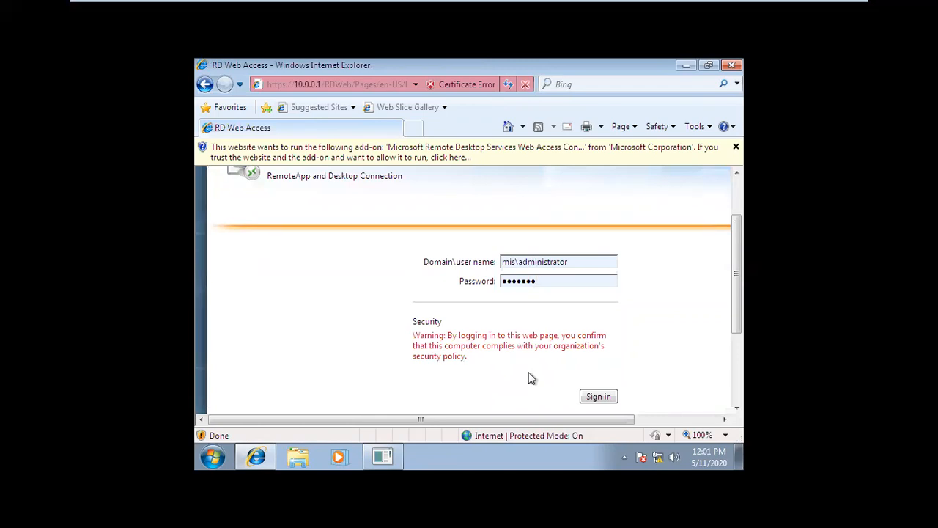
pyautogui.click(599, 397)
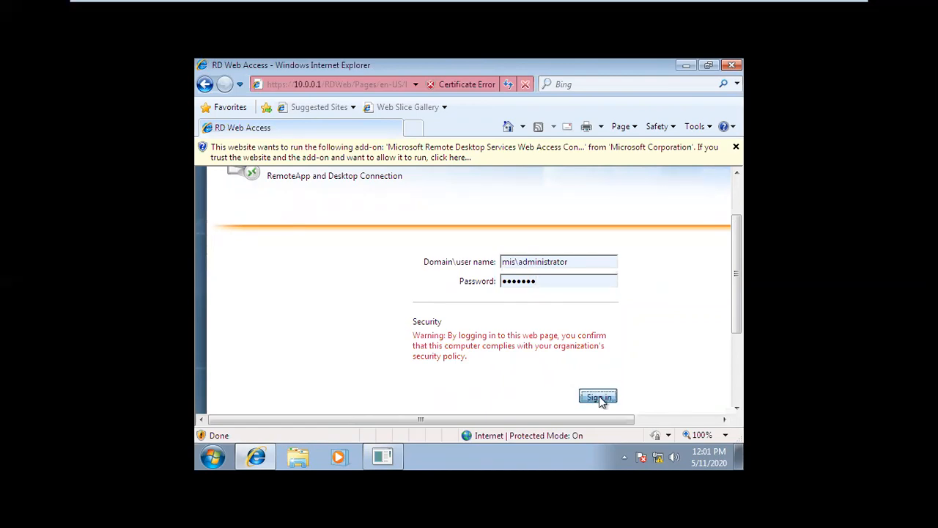
pyautogui.click(501, 305)
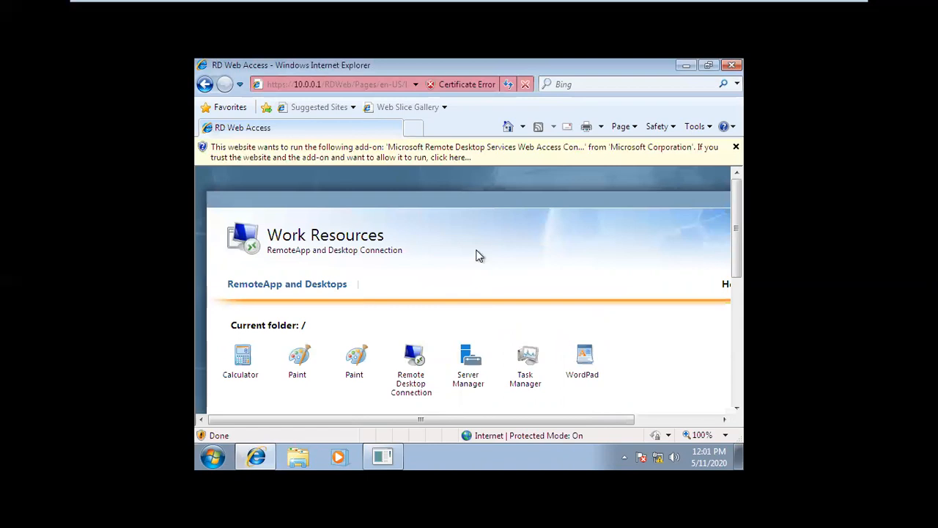
# Step: Save the Calculator RemoteApp .rdp file from RD Web Access into the Desktop folder
pyautogui.click(734, 149)
pyautogui.scroll(-2, 411, 384)
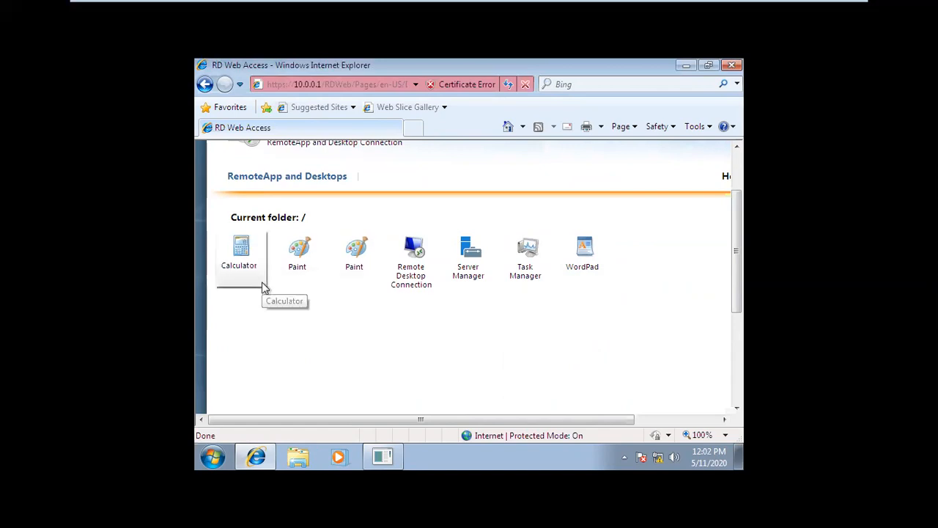
pyautogui.click(246, 260)
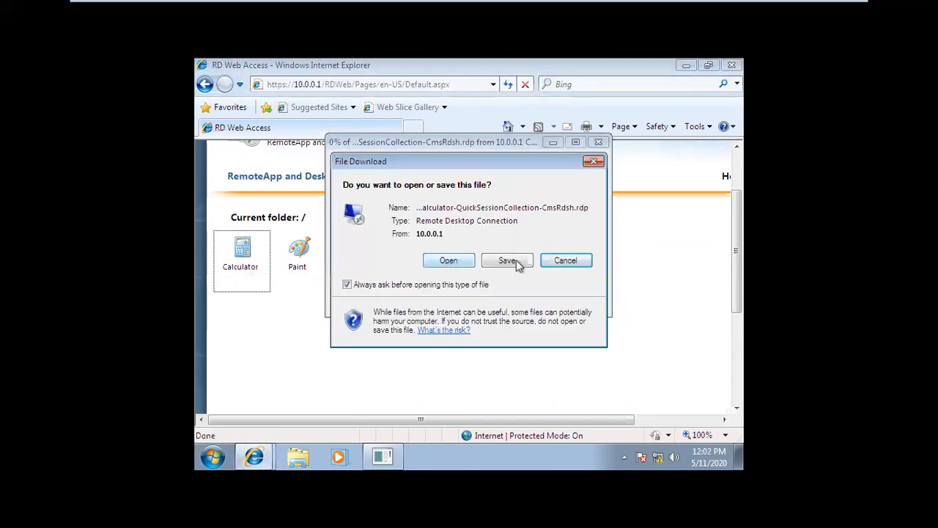
pyautogui.click(594, 161)
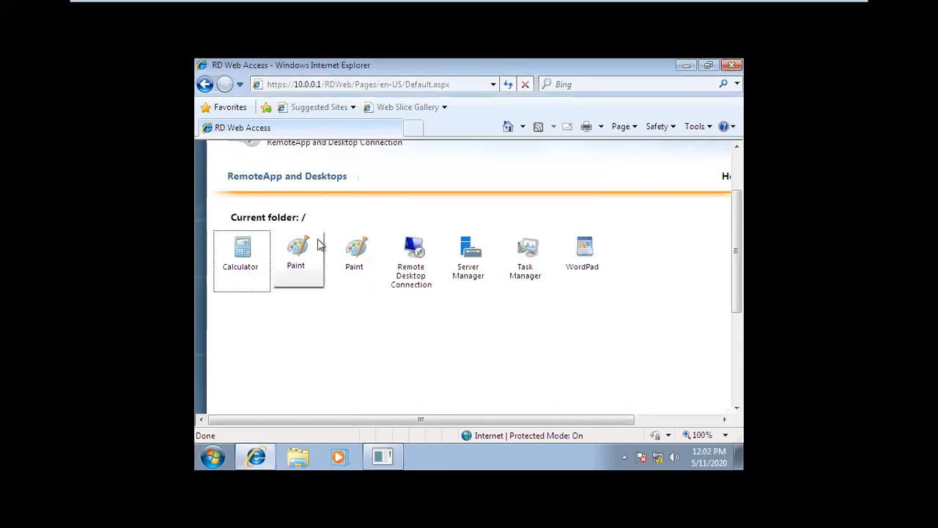
pyautogui.click(245, 260)
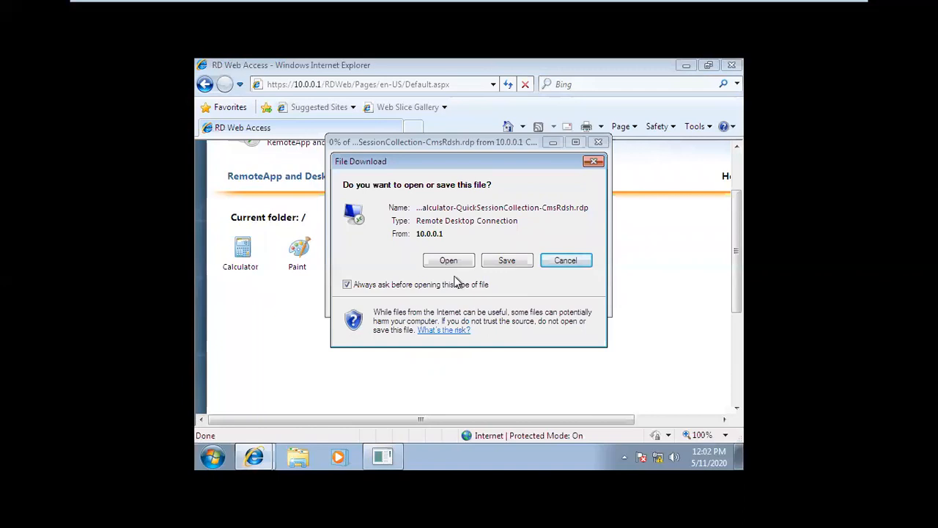
pyautogui.click(507, 261)
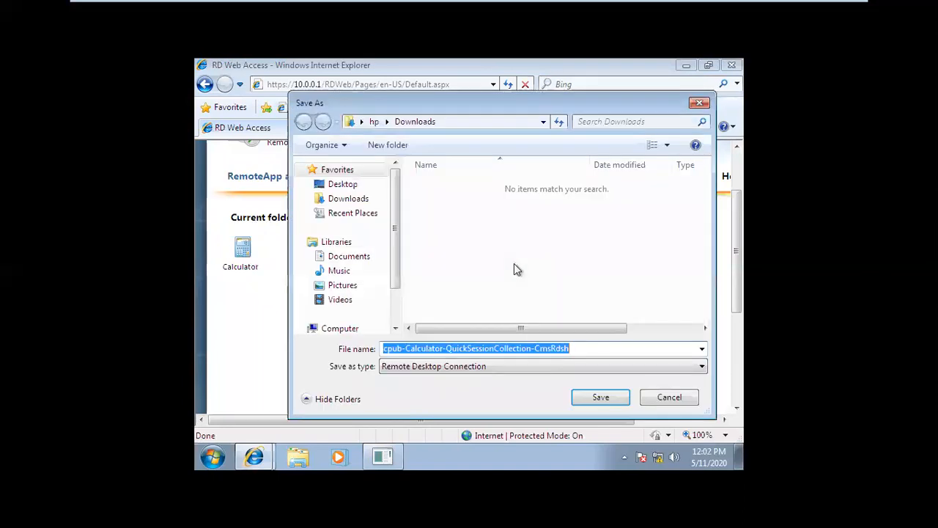
pyautogui.click(342, 184)
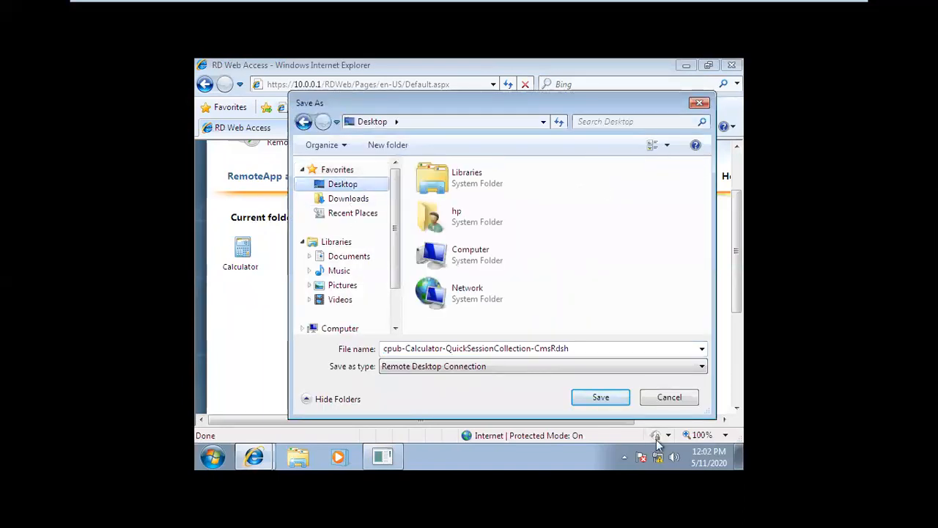
pyautogui.click(590, 396)
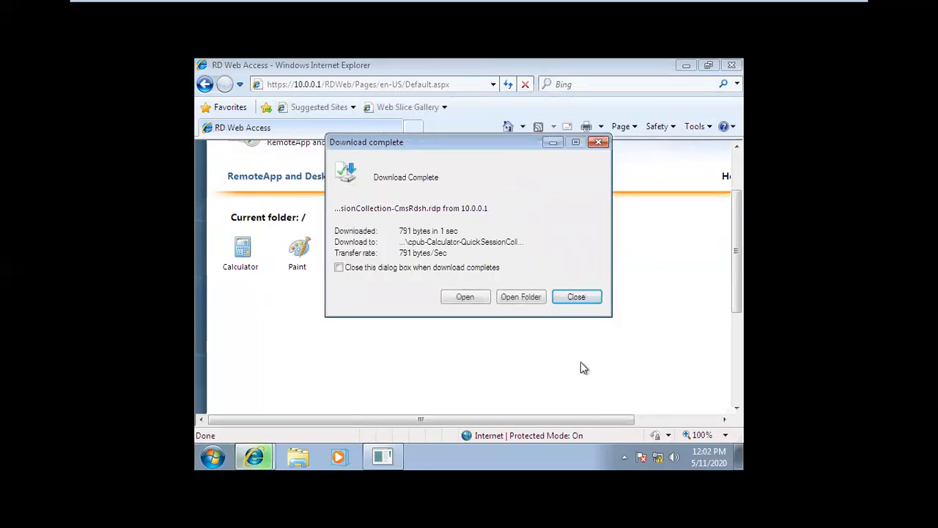
pyautogui.click(590, 298)
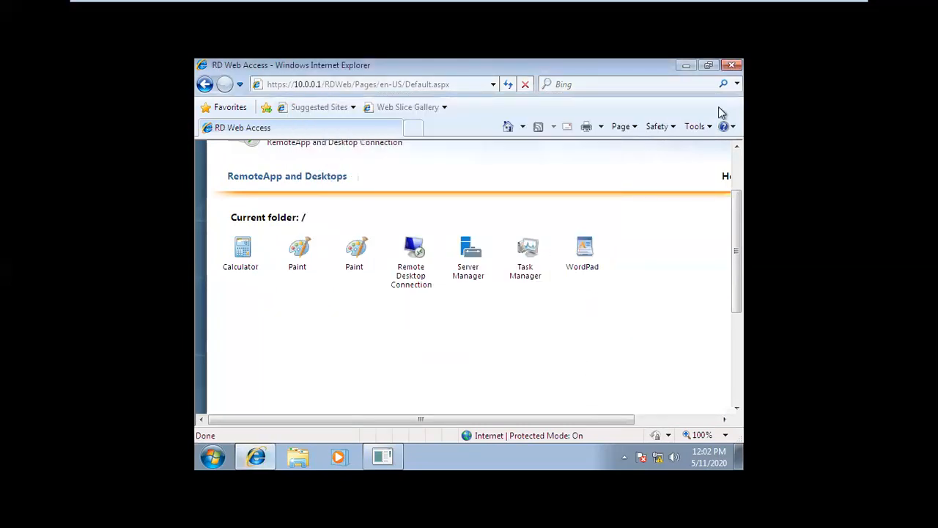
pyautogui.click(686, 66)
# Step: Launch the Desktop Calculator connection, accept the unknown publisher, and log in as administrator
pyautogui.doubleClick(222, 157)
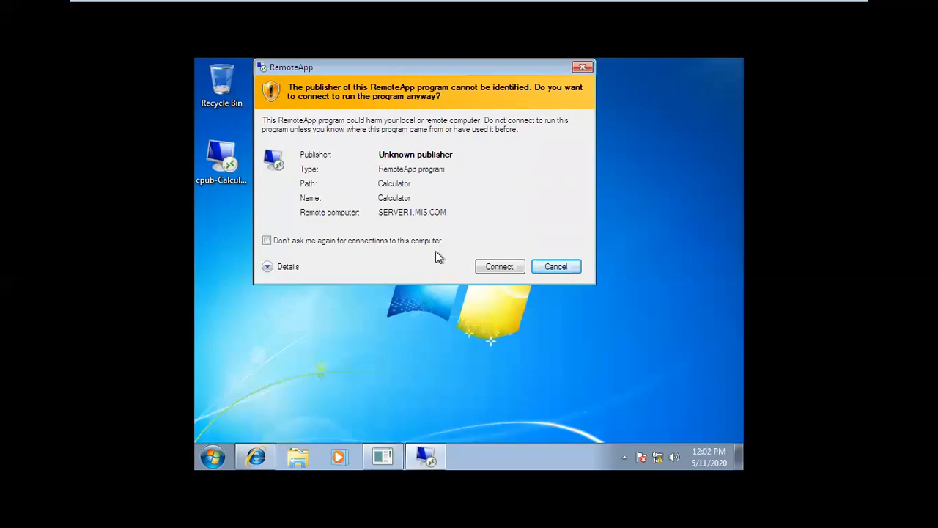
pyautogui.click(500, 268)
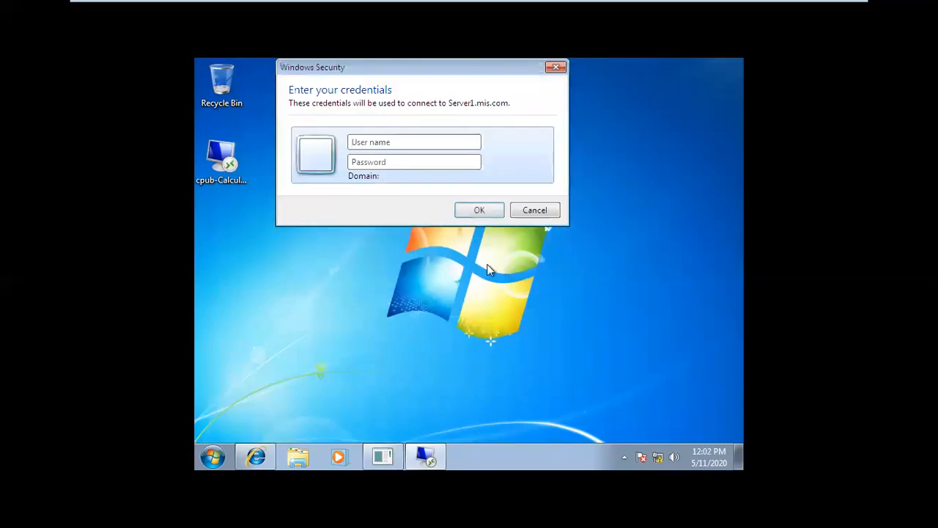
pyautogui.click(374, 143)
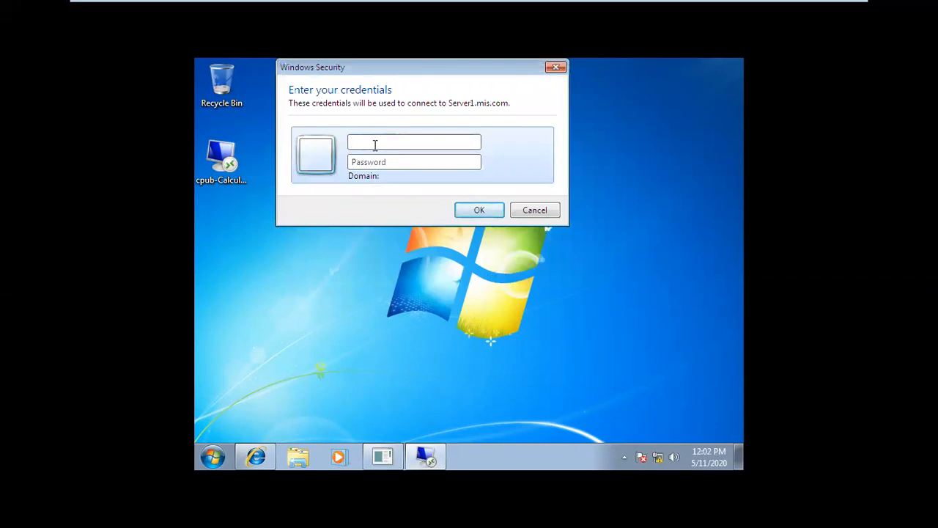
pyautogui.write('administrator')
pyautogui.press('Tab')
pyautogui.write('*******')
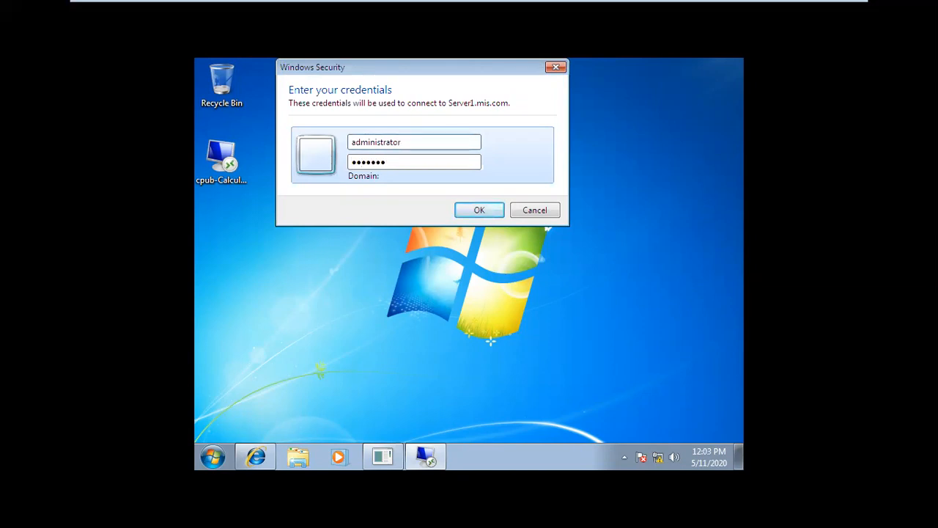
pyautogui.press('Return')
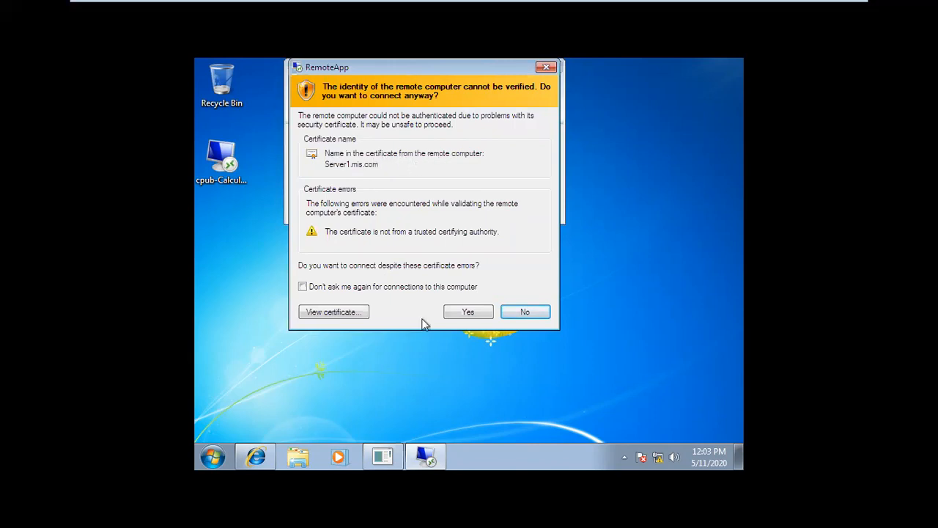
# Step: Tick 'Don't ask me again' for Server1.mis.com and accept its certificate to start Calculator
pyautogui.click(375, 288)
pyautogui.click(464, 312)
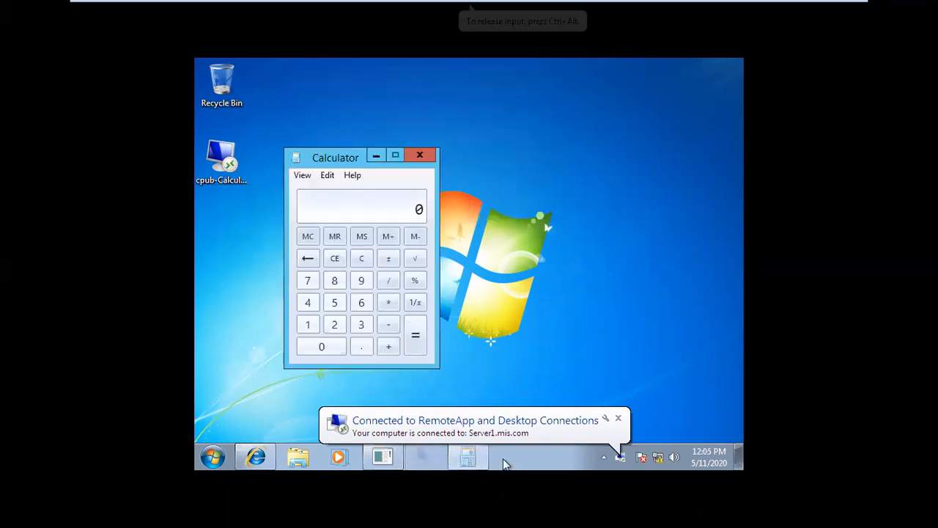
pyautogui.click(362, 284)
pyautogui.tripleClick(361, 284)
pyautogui.click(360, 286)
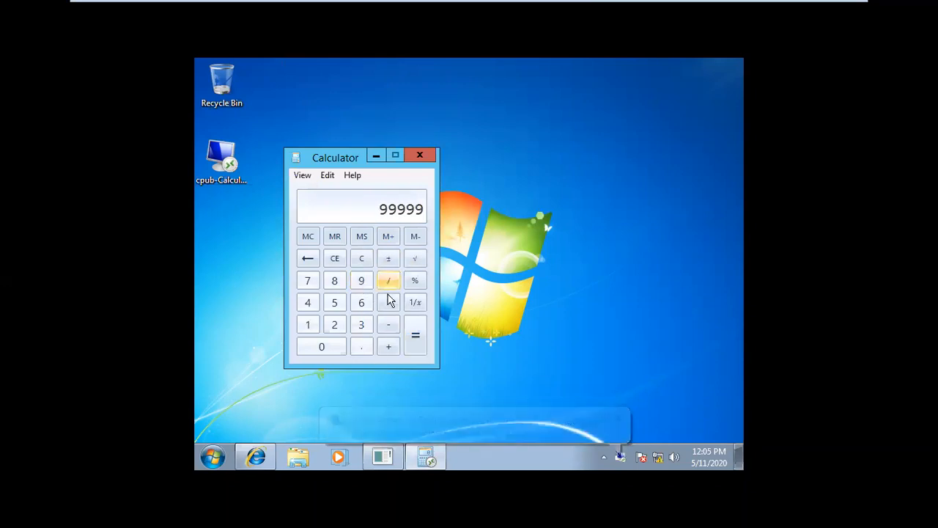
pyautogui.click(389, 302)
pyautogui.click(335, 303)
pyautogui.doubleClick(335, 303)
pyautogui.doubleClick(335, 304)
pyautogui.click(415, 337)
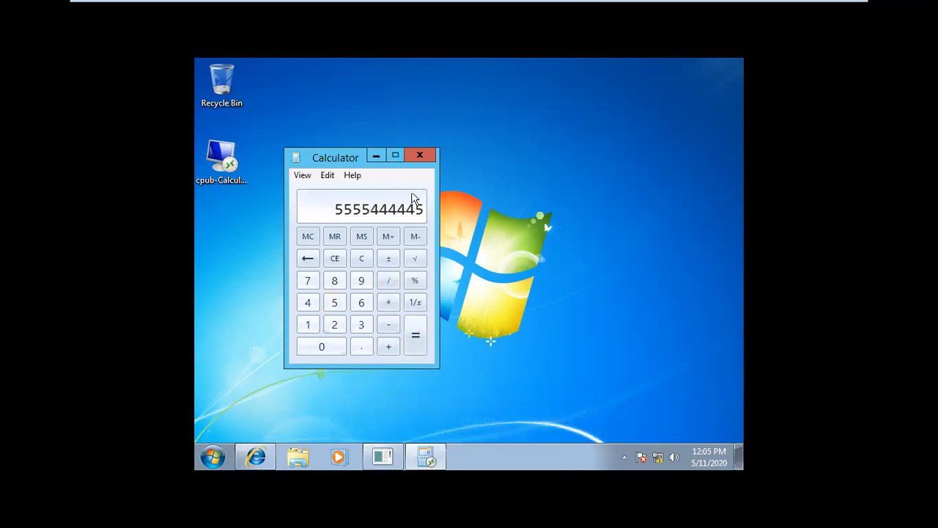
# Step: Close Calculator, relaunch it from the cpub-Calculator .rdp file, then close it again
pyautogui.click(429, 156)
pyautogui.click(217, 166)
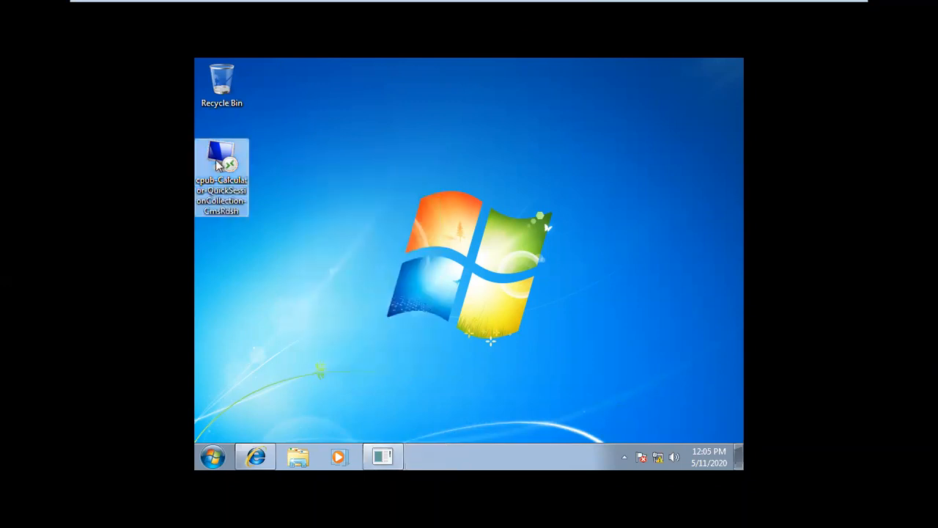
pyautogui.doubleClick(218, 165)
pyautogui.click(529, 266)
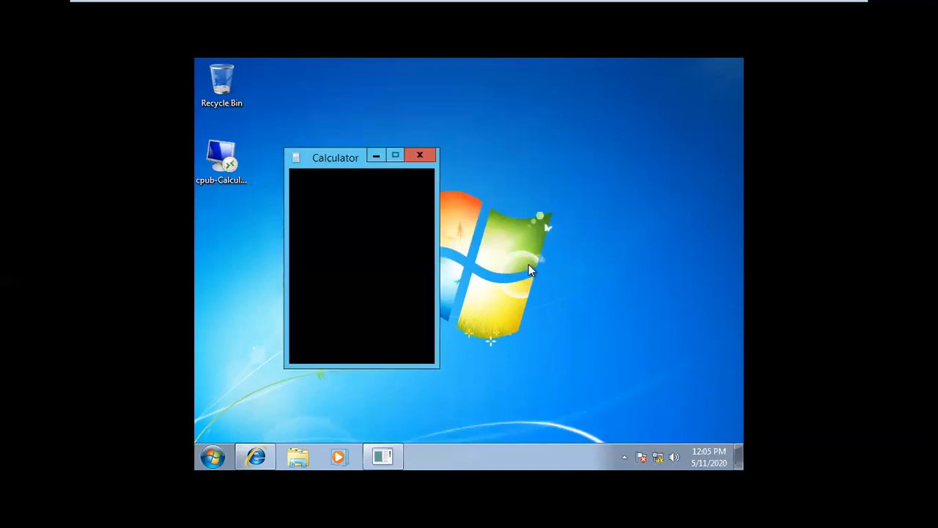
pyautogui.click(423, 154)
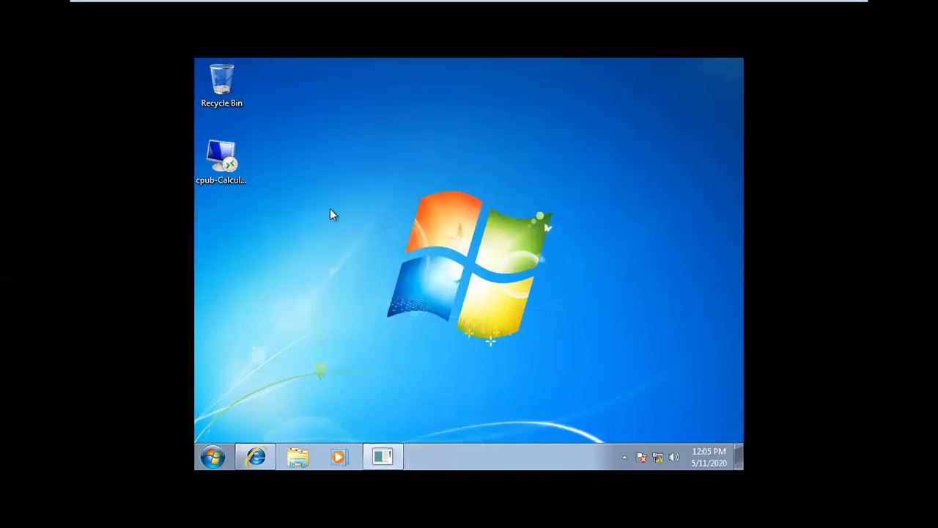
# Step: Launch the Calculator RemoteApp with 'Don't ask me again' ticked, then close it
pyautogui.doubleClick(224, 172)
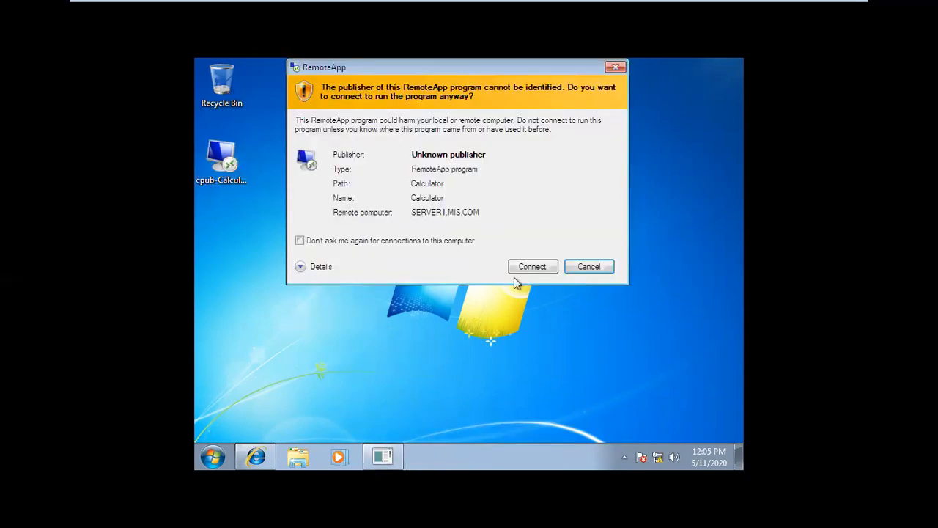
pyautogui.click(452, 242)
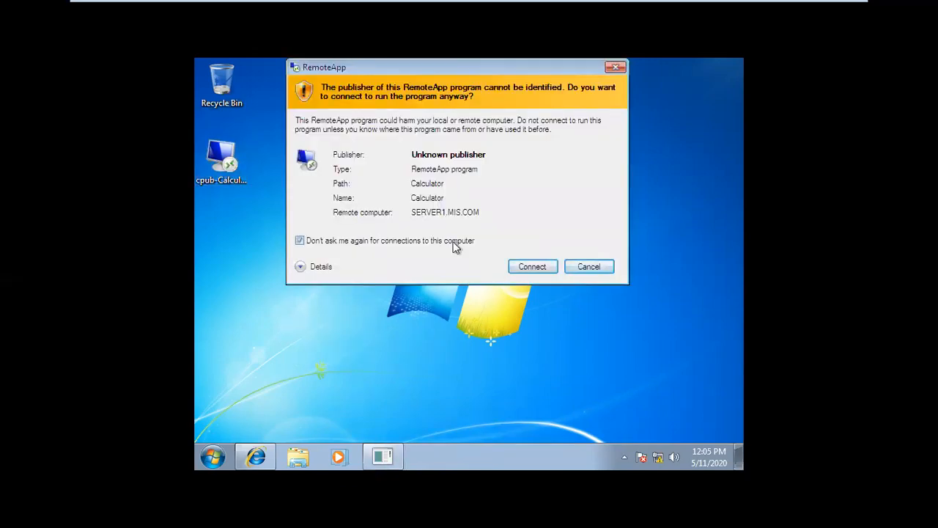
pyautogui.click(532, 266)
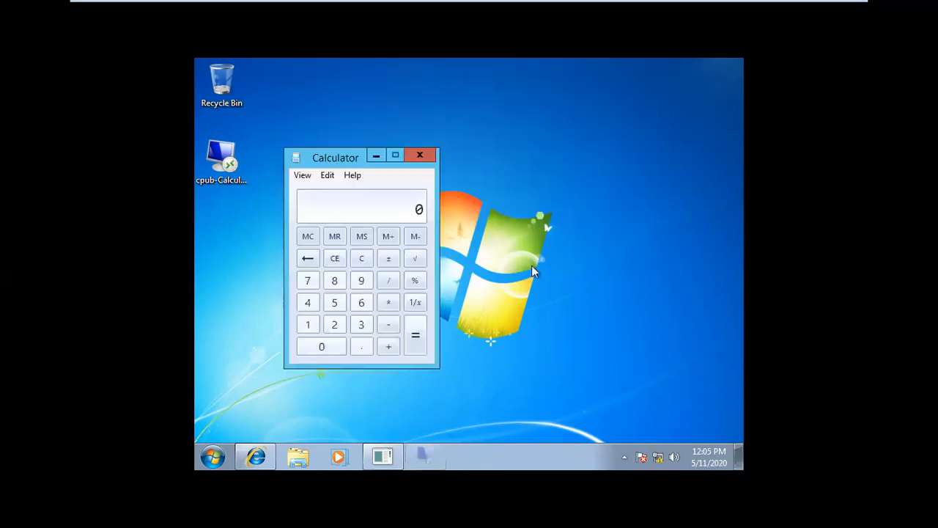
pyautogui.click(416, 153)
# Step: Relaunch Calculator without the warning, close it, and return to the RD Web Access page
pyautogui.doubleClick(225, 166)
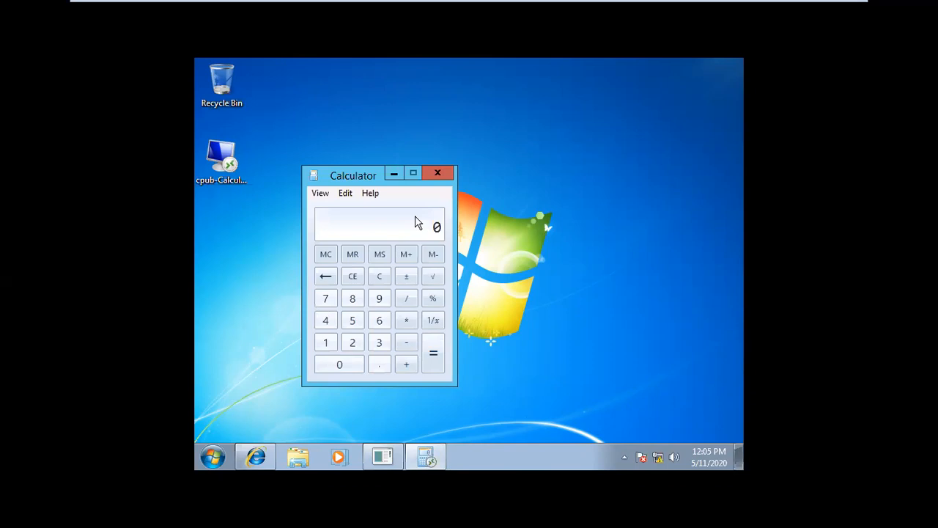
pyautogui.click(439, 174)
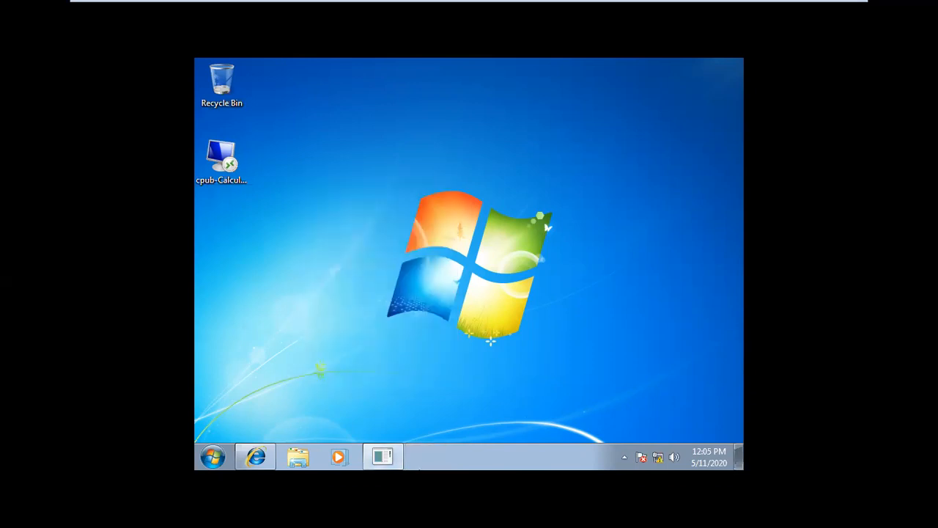
pyautogui.click(258, 457)
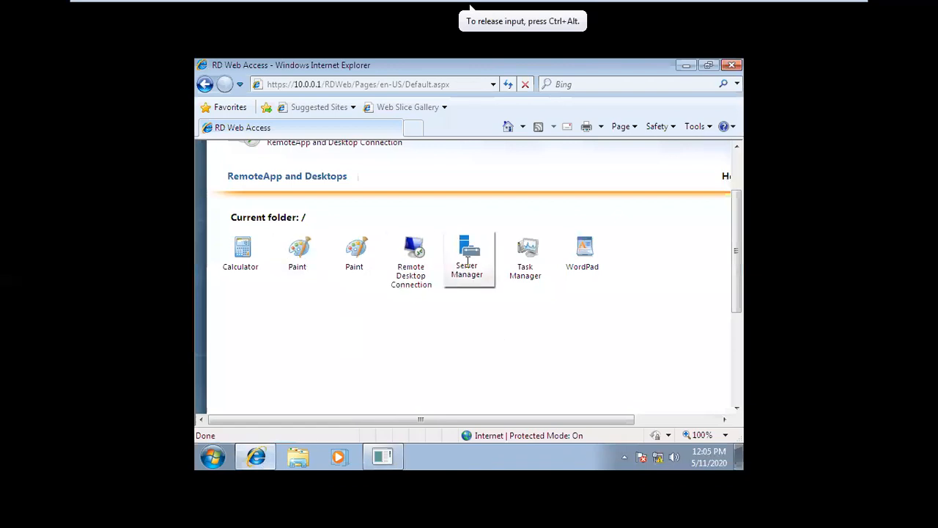
# Step: Save the Server Manager RemoteApp .rdp file to the Desktop folder
pyautogui.click(470, 269)
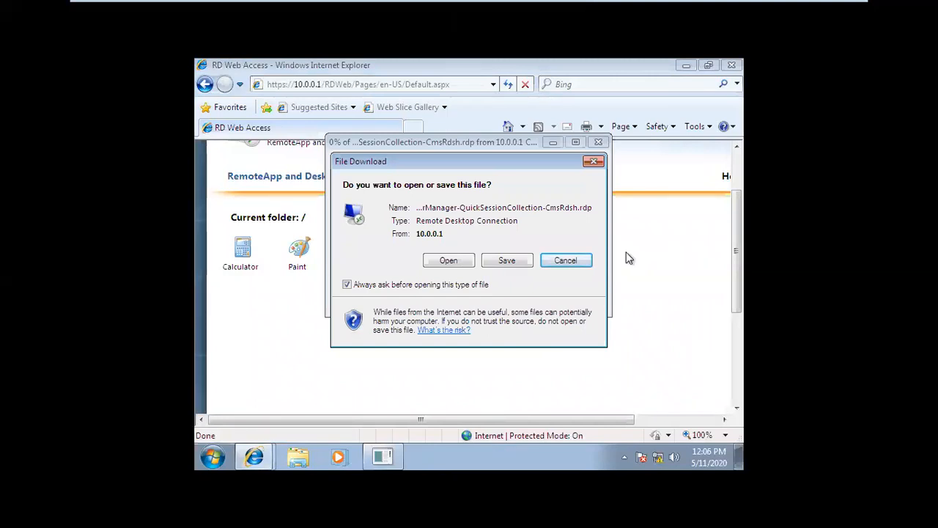
pyautogui.click(507, 261)
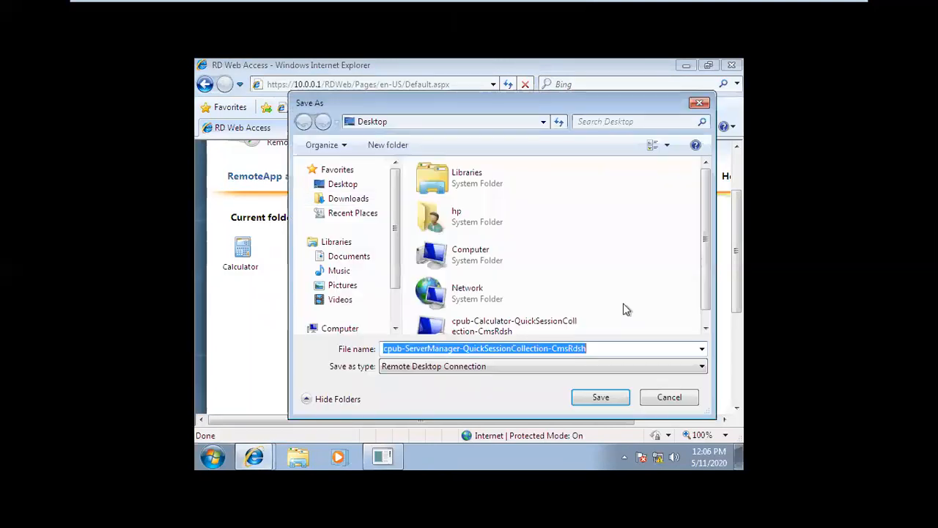
pyautogui.click(346, 185)
pyautogui.click(607, 401)
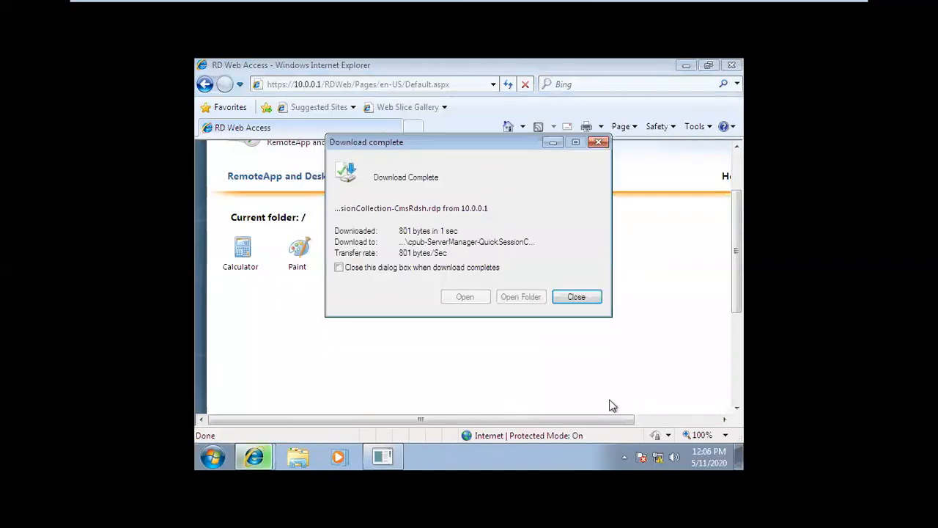
# Step: View the saved file in its folder, close Explorer, and minimize Internet Explorer
pyautogui.click(503, 299)
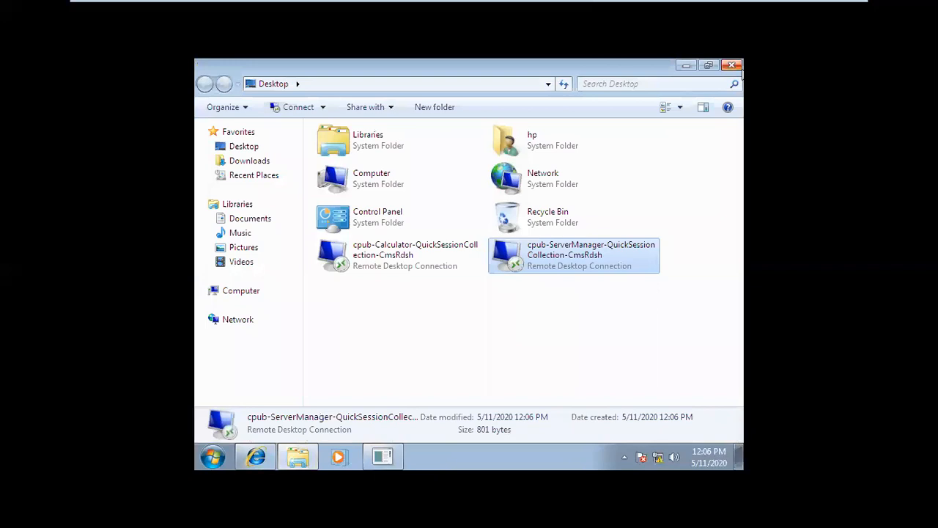
pyautogui.click(734, 66)
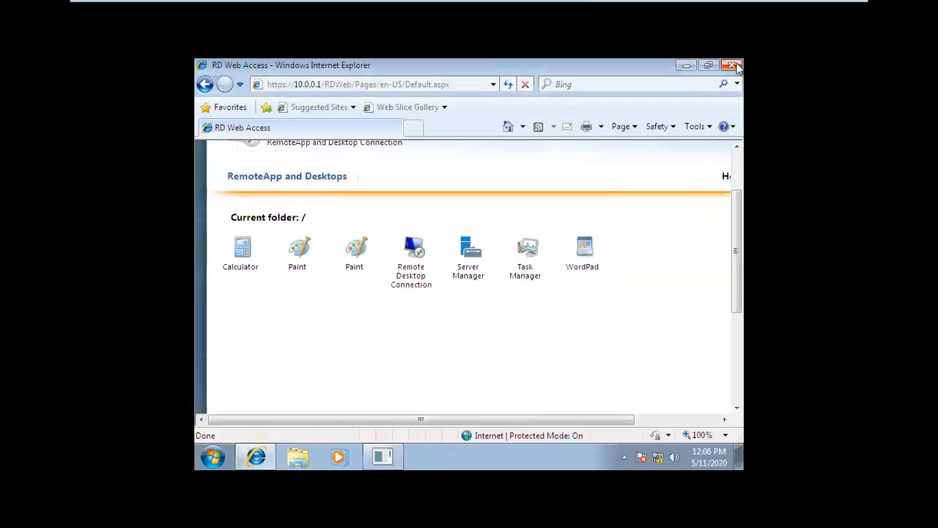
pyautogui.click(686, 65)
pyautogui.click(222, 246)
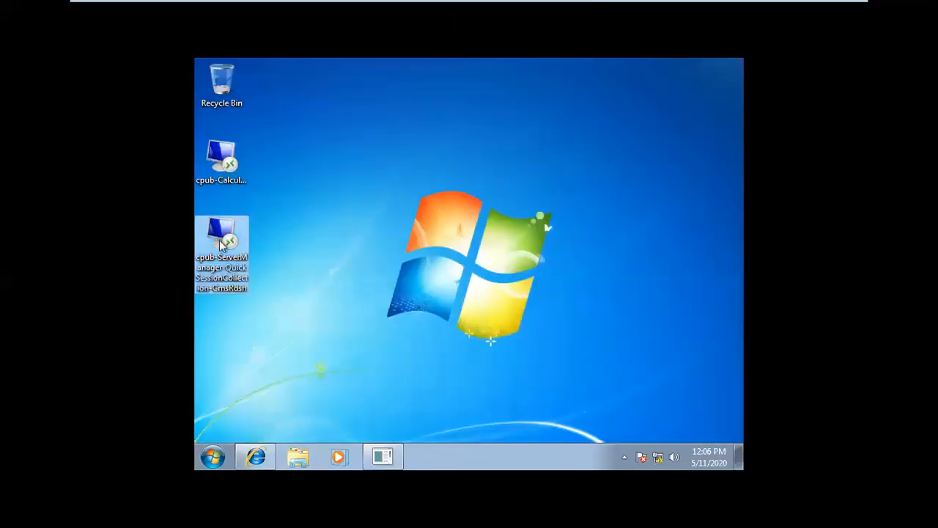
# Step: Launch the cpub-ServerManager connection and submit the administrator password
pyautogui.doubleClick(222, 246)
pyautogui.click(376, 159)
pyautogui.write('Pa$')
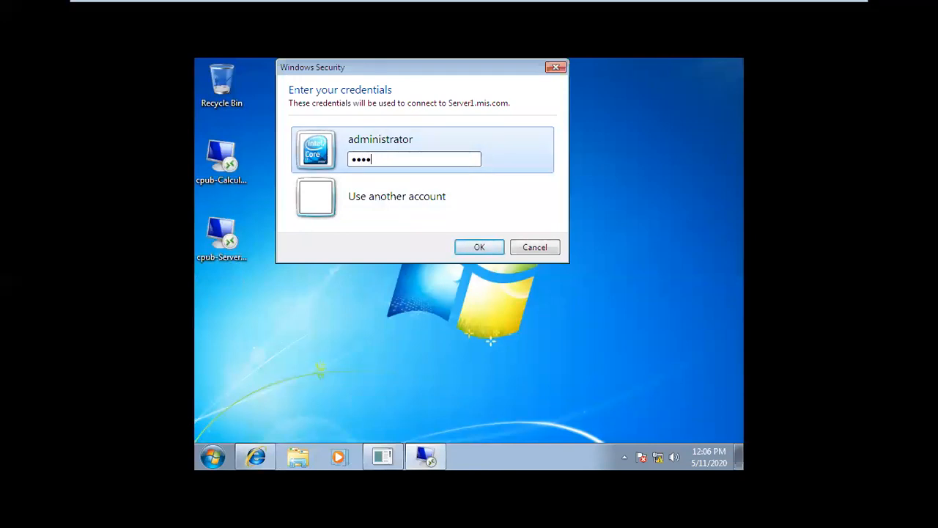
pyautogui.press('Return')
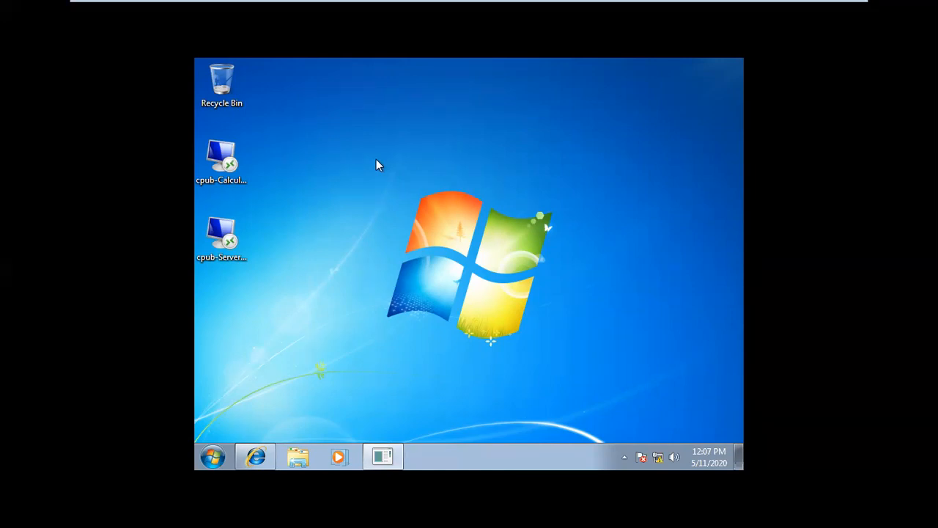
# Step: Restore and re-minimize the ping console and the RD Web Access browser
pyautogui.click(381, 464)
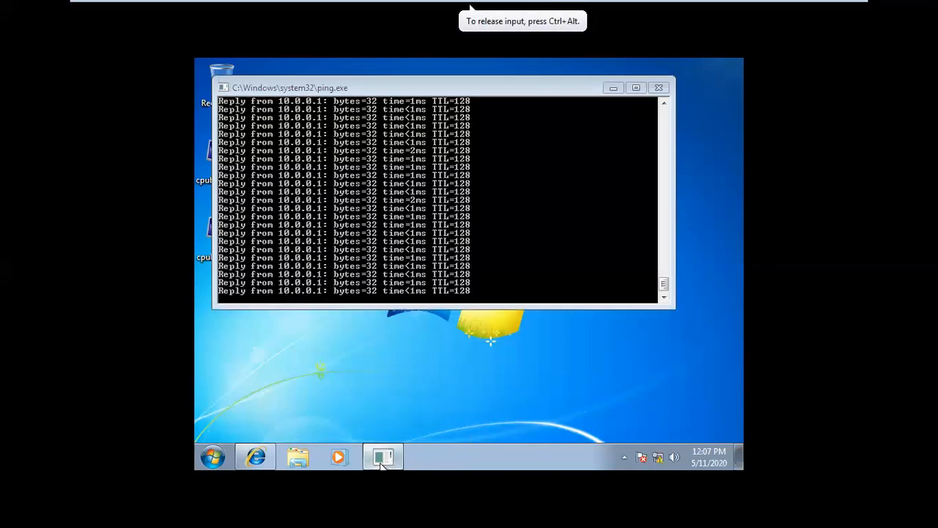
pyautogui.click(381, 463)
pyautogui.click(253, 458)
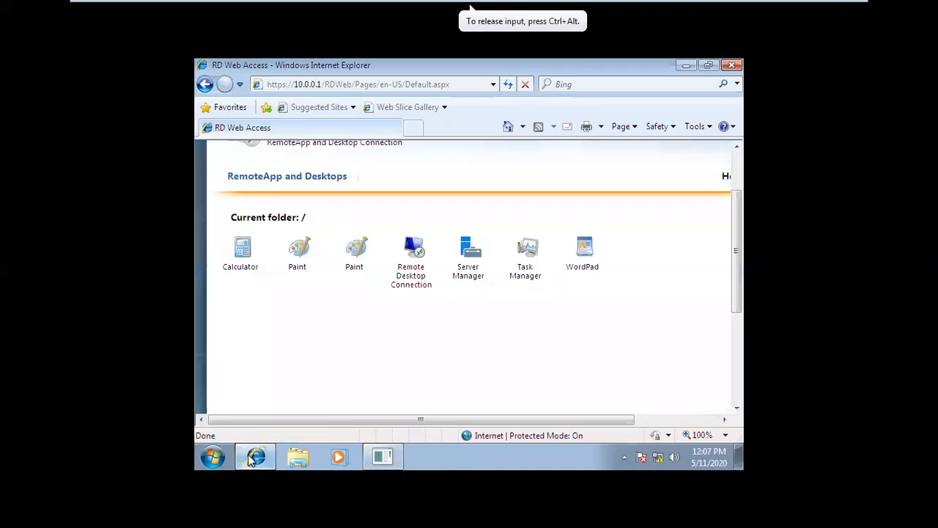
pyautogui.click(253, 458)
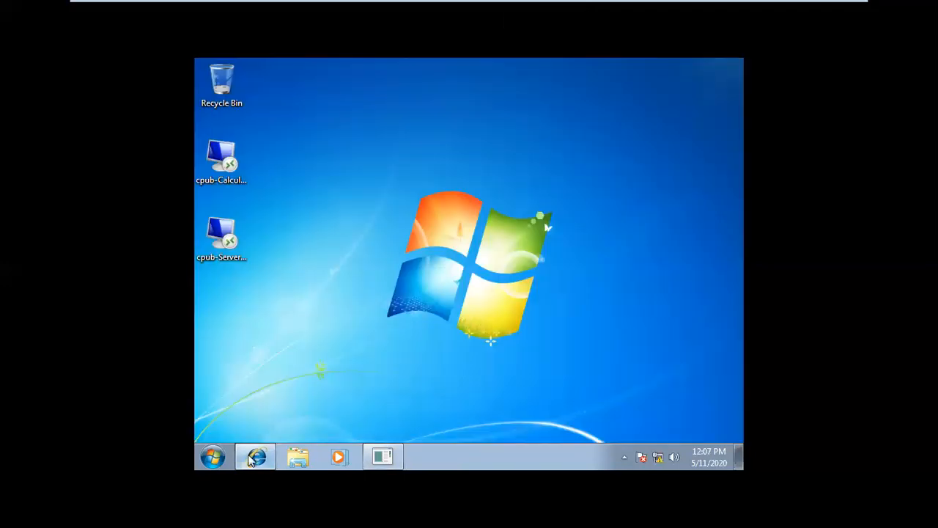
# Step: Relaunch the cpub-ServerManager connection and submit the administrator password
pyautogui.doubleClick(225, 251)
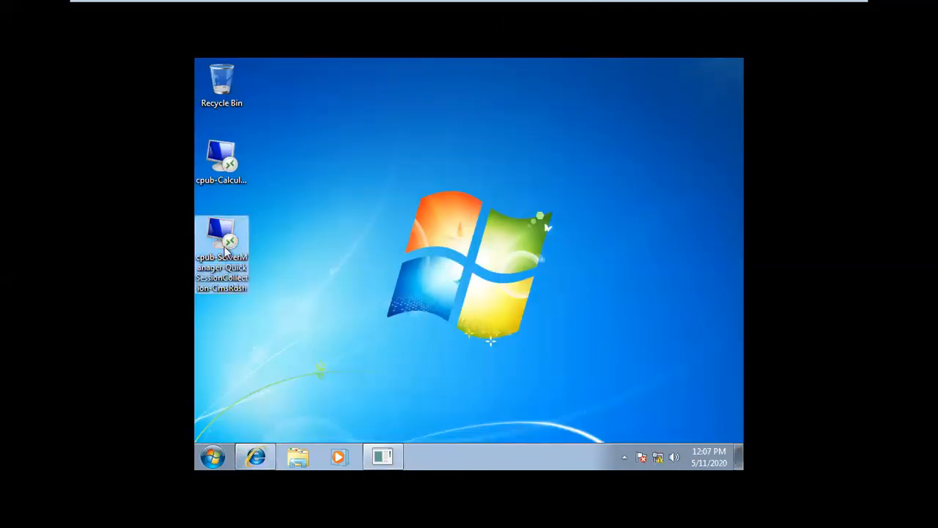
pyautogui.write('••')
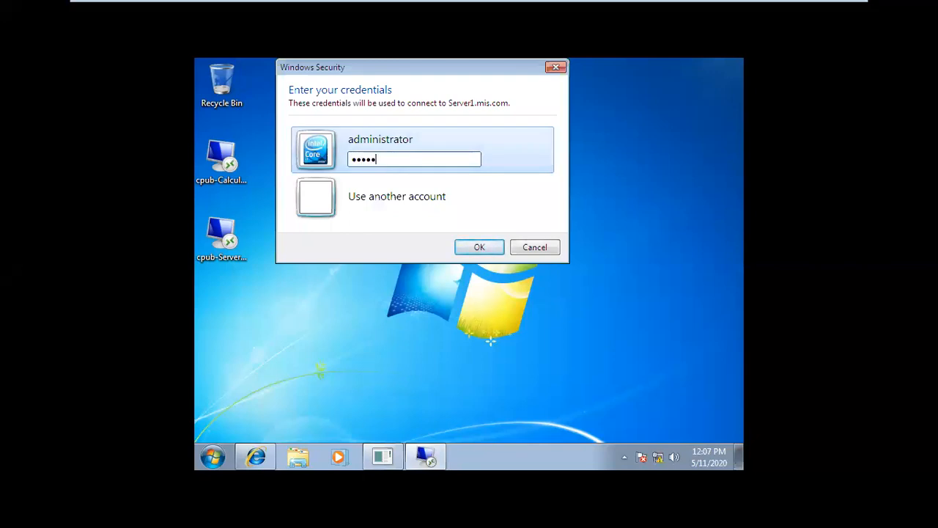
pyautogui.write('•••••')
pyautogui.press('Return')
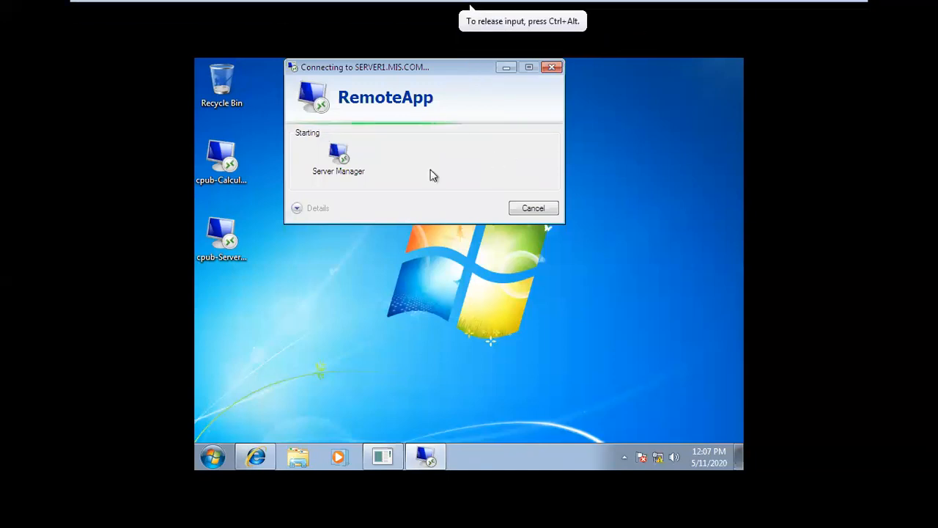
pyautogui.moveTo(607, 7)
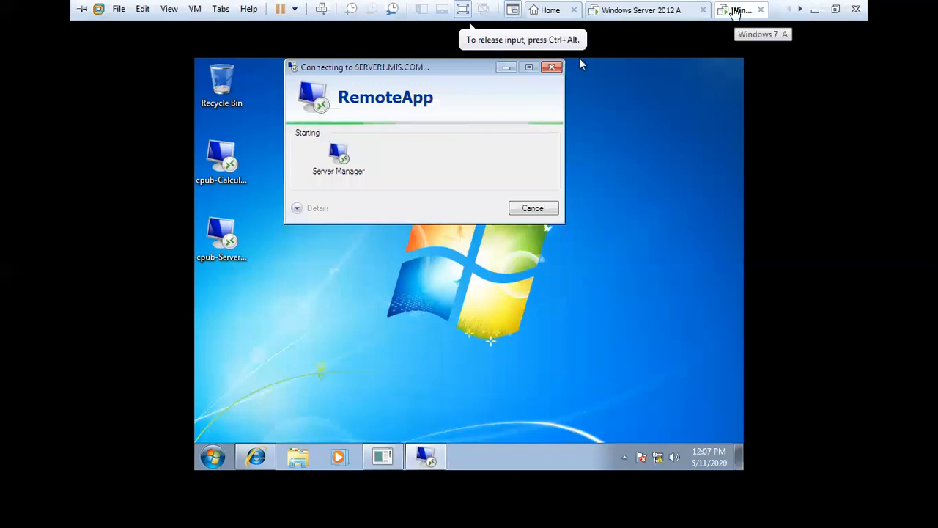
# Step: Minimize the full-screen Windows 7 VM and show VMware Workstation's open virtual machines
pyautogui.click(813, 9)
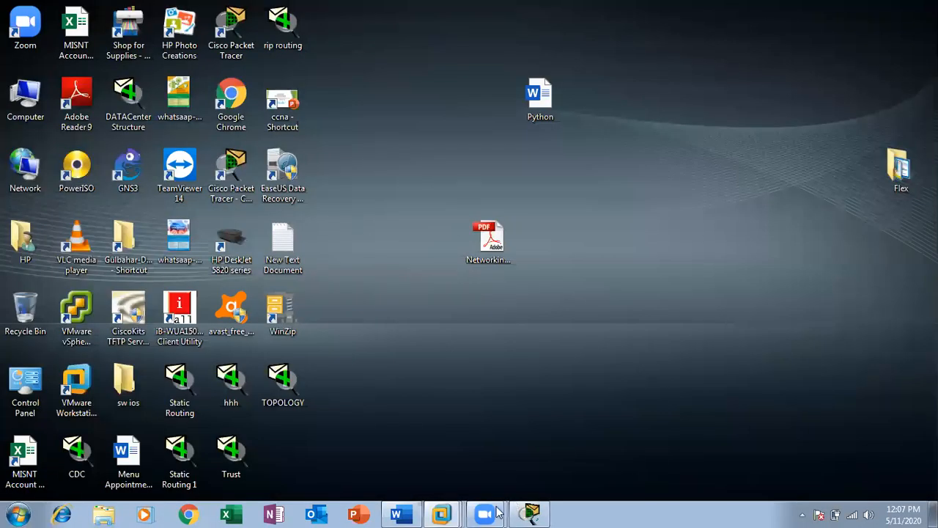
pyautogui.click(442, 513)
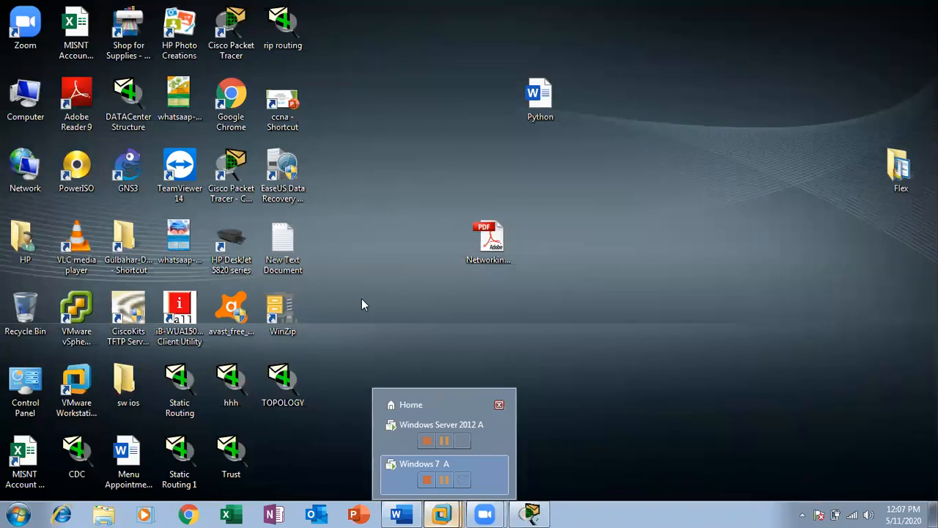